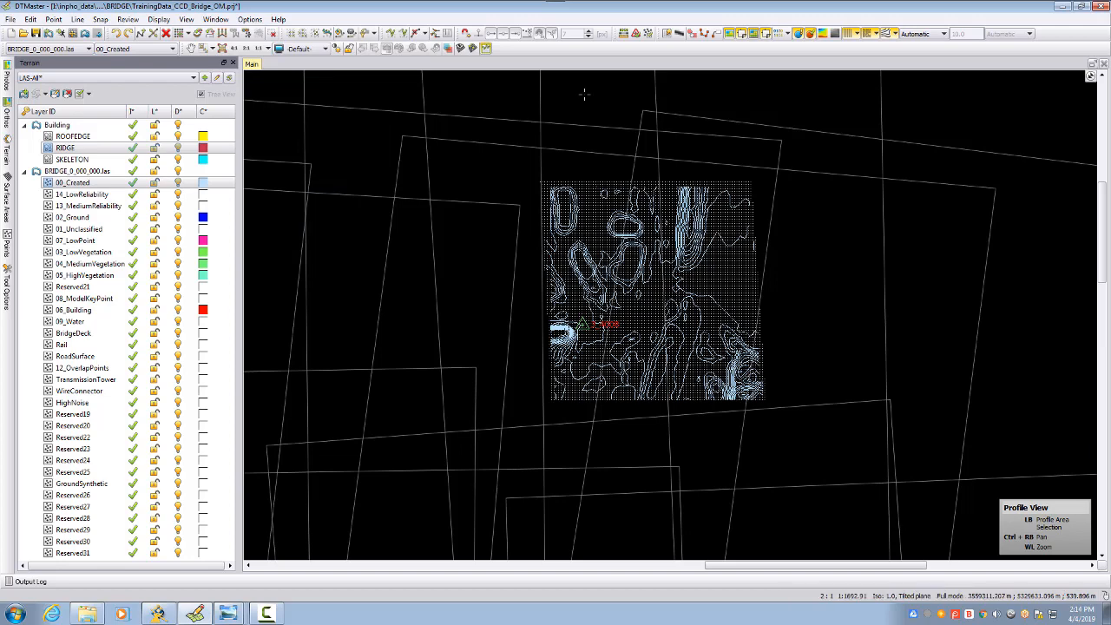
- Open a best-fit stereo view of the river crossing at the bridge and display the terrain contour lines
{"action": "left_click", "coordinate": [447, 49]}
{"action": "left_click", "coordinate": [696, 298]}
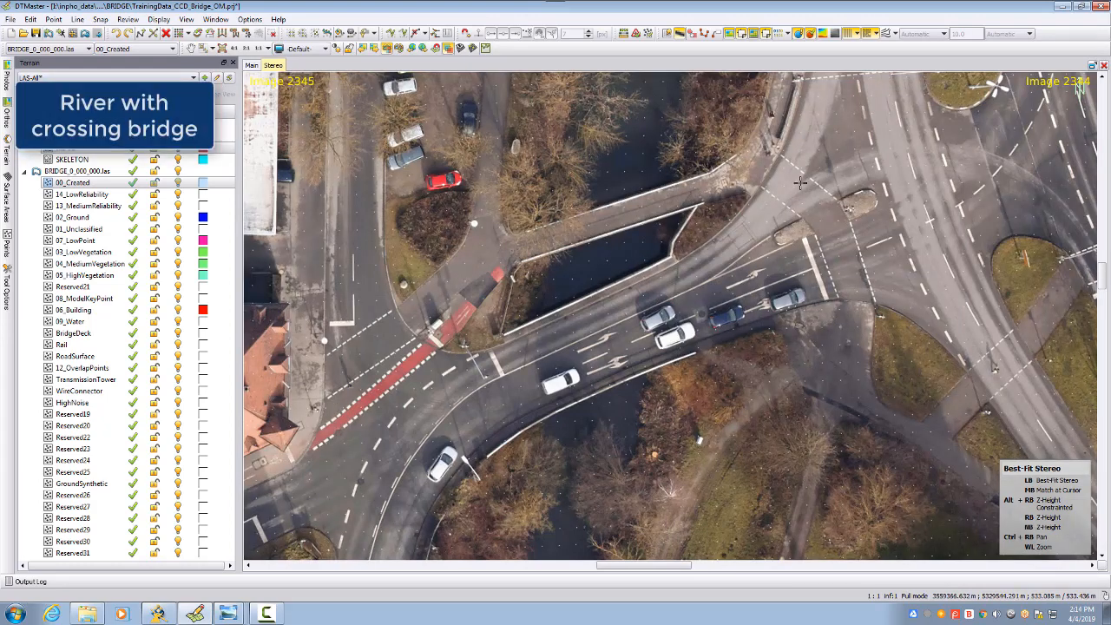
{"action": "left_click", "coordinate": [887, 33]}
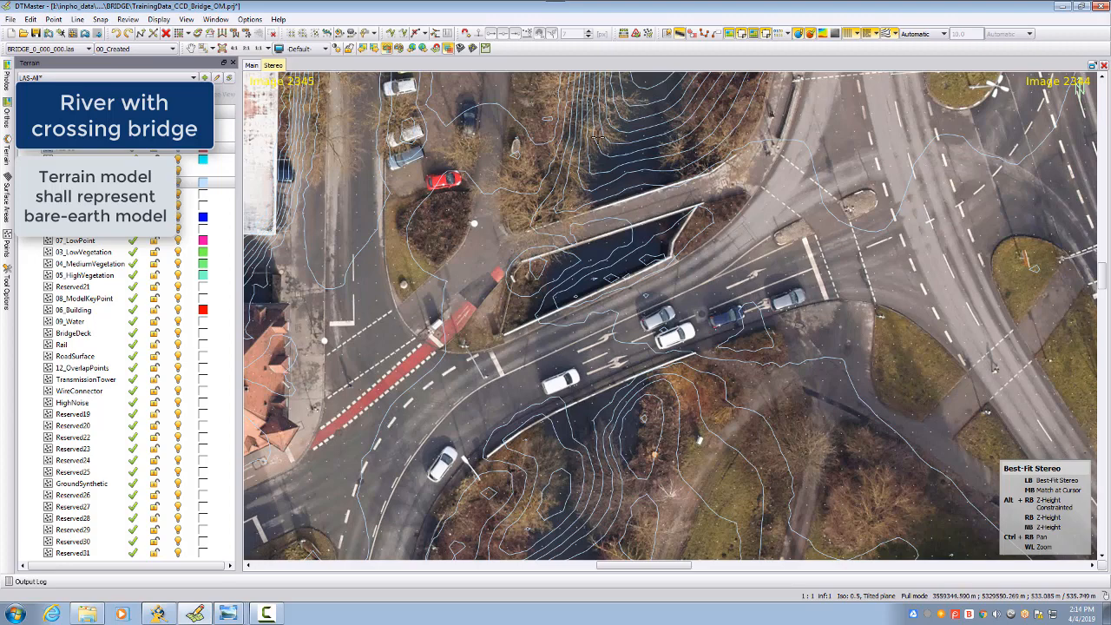
- Examine the terrain around the river and bridge in a 3D profile view and close that view
{"action": "left_click", "coordinate": [486, 50]}
{"action": "scroll", "coordinate": [546, 223], "scroll_direction": "down", "scroll_amount": 2}
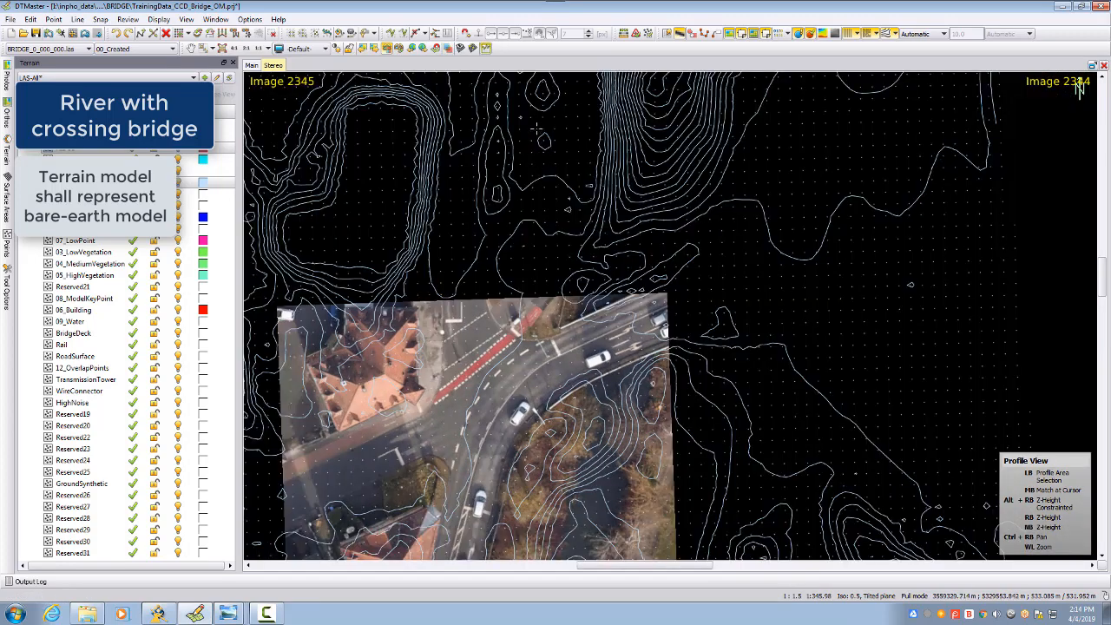
{"action": "left_click", "coordinate": [537, 126]}
{"action": "left_click", "coordinate": [515, 473]}
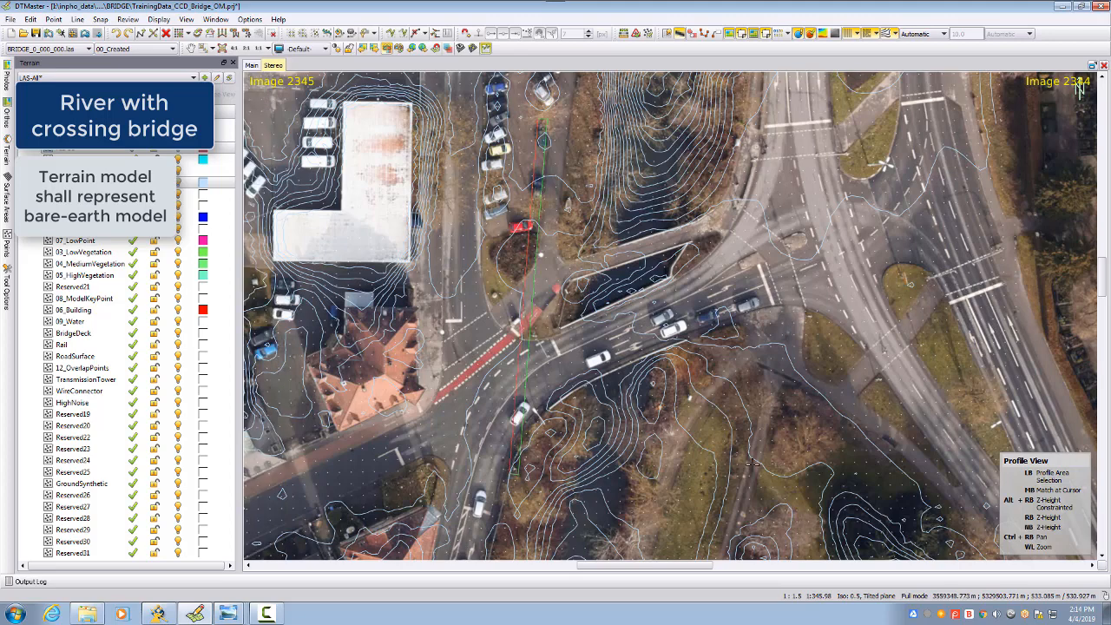
{"action": "left_click", "coordinate": [760, 416]}
{"action": "right_click_drag", "start_coordinate": [760, 417], "coordinate": [721, 352]}
{"action": "left_click", "coordinate": [1104, 65]}
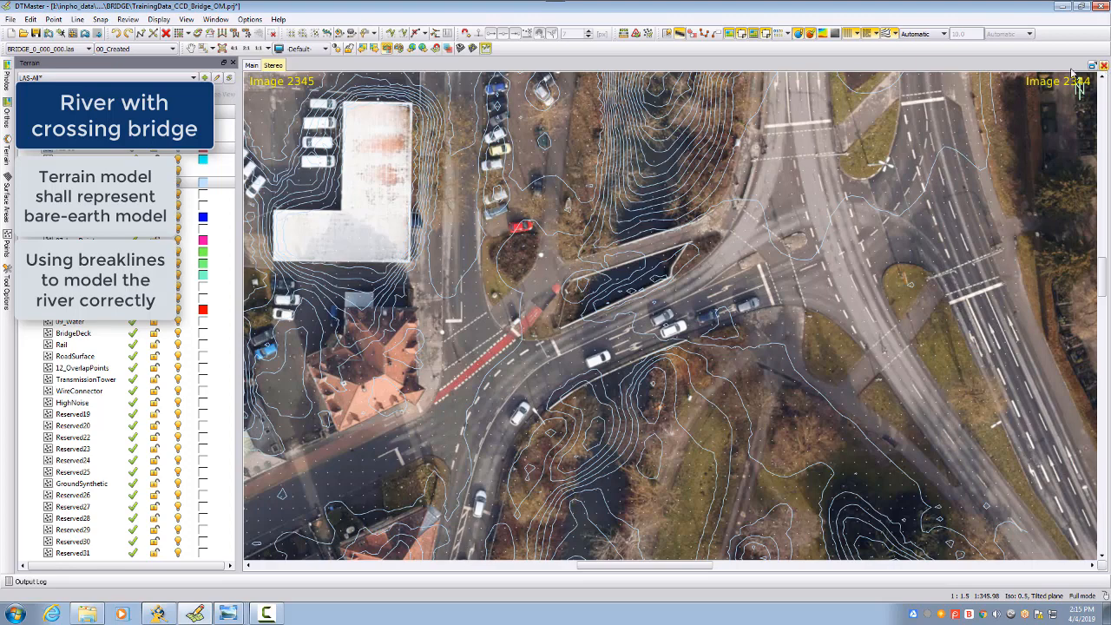
- Open a profile view of the river section that contains the bridge and the red upper and lower breaklines
{"action": "scroll", "coordinate": [585, 266], "scroll_direction": "down", "scroll_amount": 3}
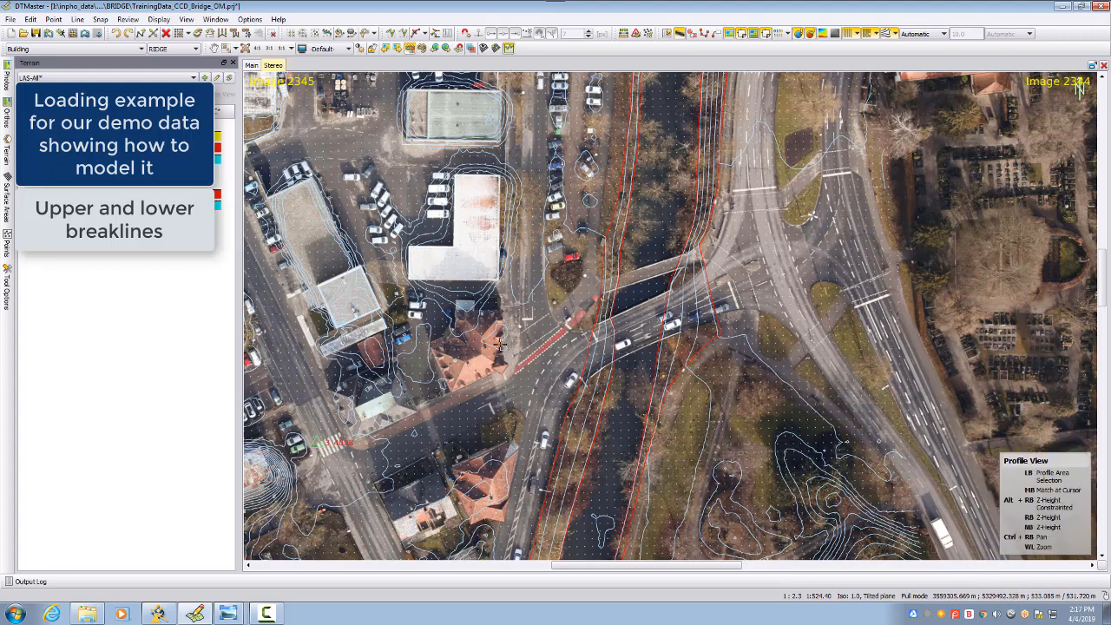
{"action": "left_click", "coordinate": [602, 258]}
{"action": "left_click", "coordinate": [545, 521]}
{"action": "left_click", "coordinate": [764, 347]}
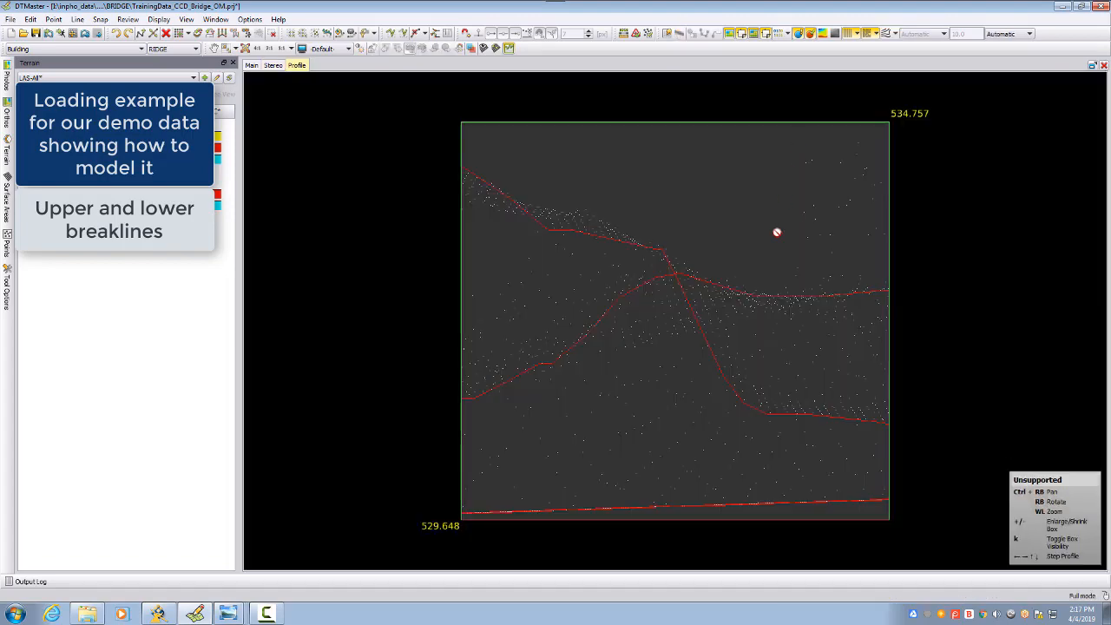
- Set the profile's height exaggeration to 1.0 and inspect the river breaklines from several angles
{"action": "right_click_drag", "start_coordinate": [778, 243], "coordinate": [653, 268]}
{"action": "left_click", "coordinate": [1004, 34]}
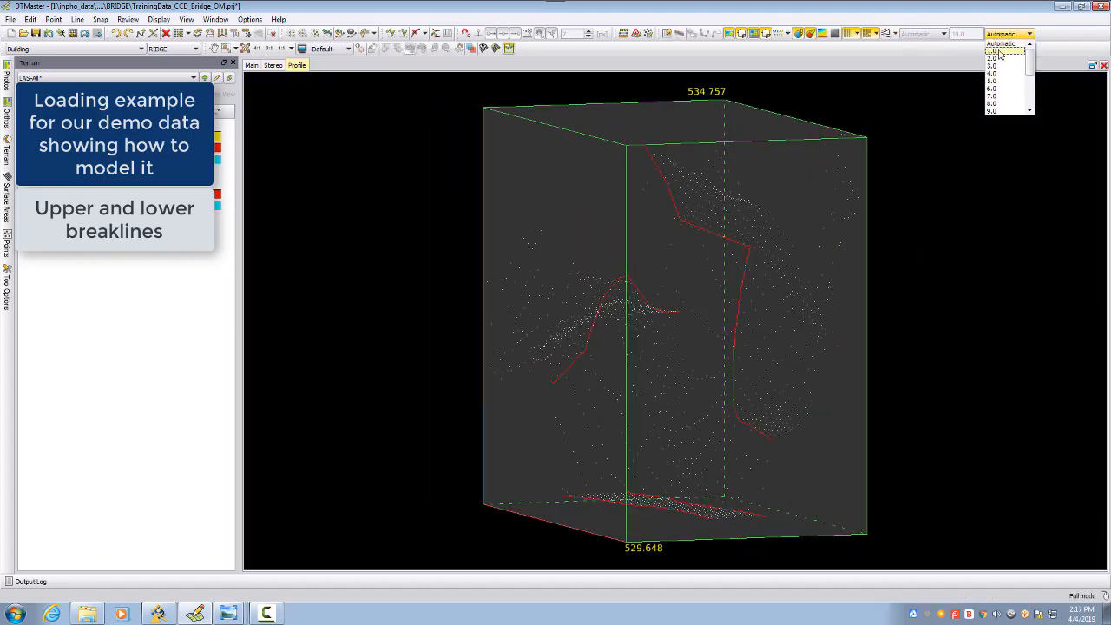
{"action": "left_click", "coordinate": [998, 51]}
{"action": "right_click_drag", "start_coordinate": [754, 258], "coordinate": [696, 354]}
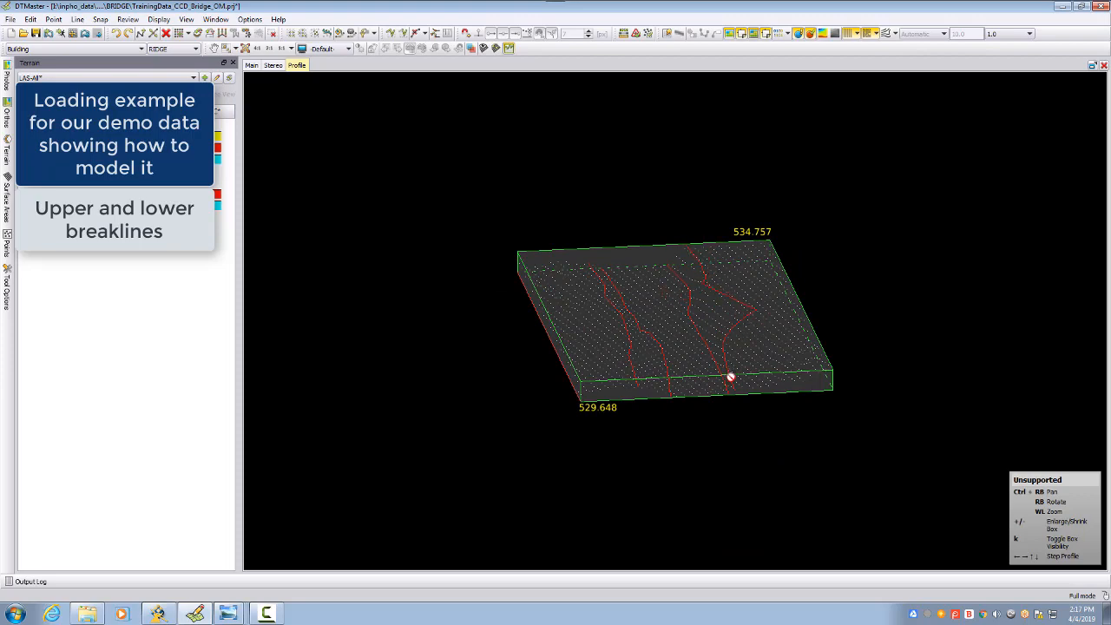
{"action": "right_click_drag", "start_coordinate": [647, 331], "coordinate": [711, 269]}
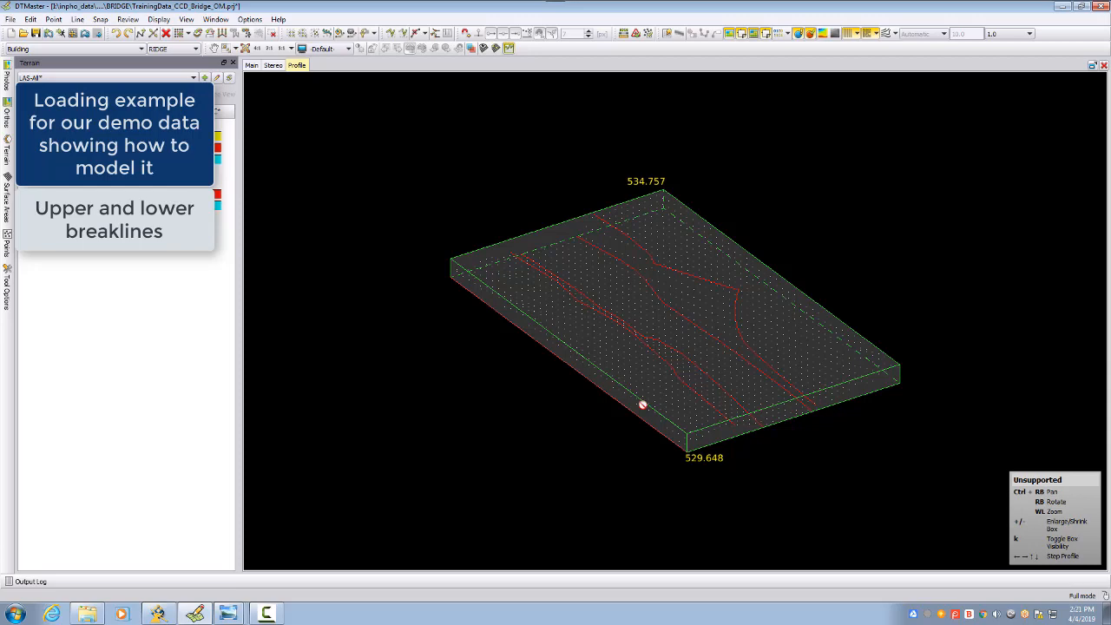
{"action": "right_click_drag", "start_coordinate": [742, 364], "coordinate": [692, 352]}
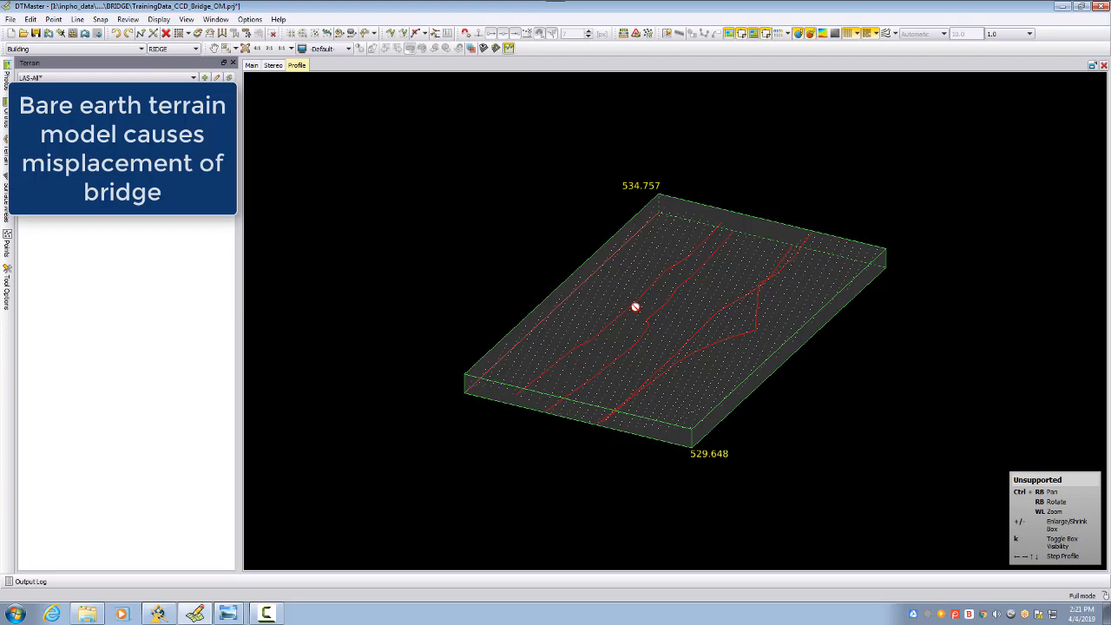
- Switch to Windows Photo Viewer, compare two or2369.tif orthophotos of the bridge, and return to DTMaster
{"action": "key", "text": "alt+Tab"}
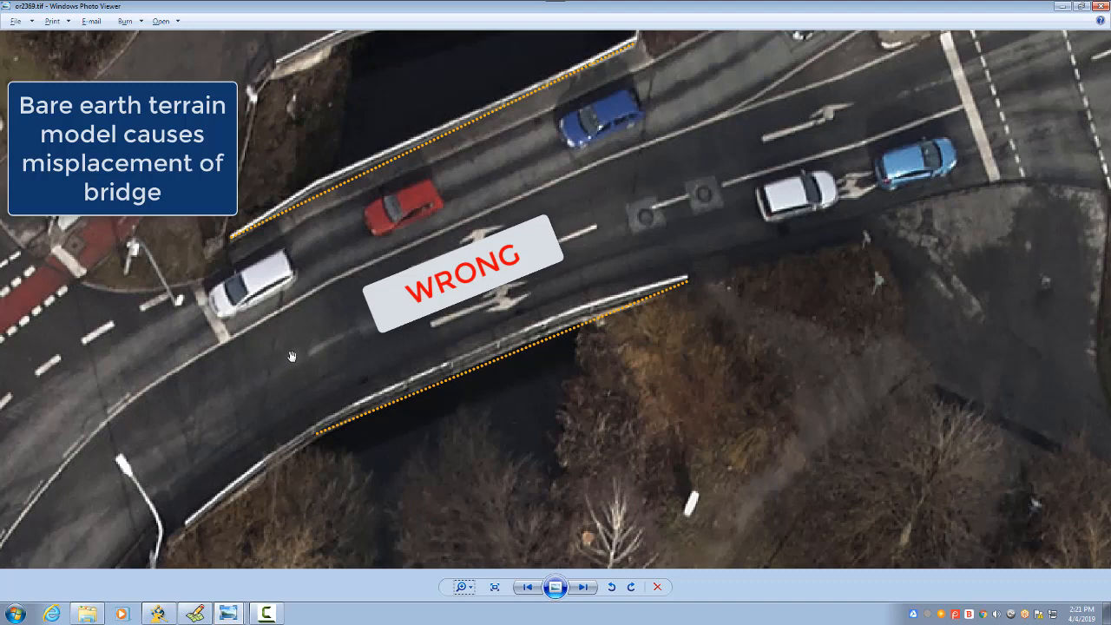
{"action": "left_click", "coordinate": [235, 614]}
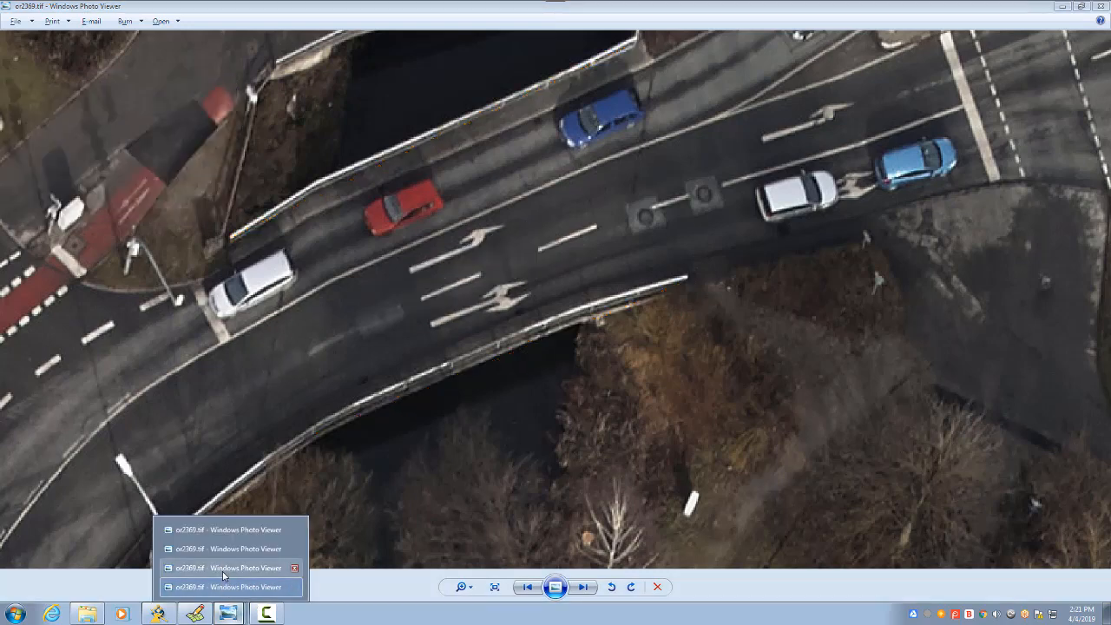
{"action": "left_click", "coordinate": [222, 573]}
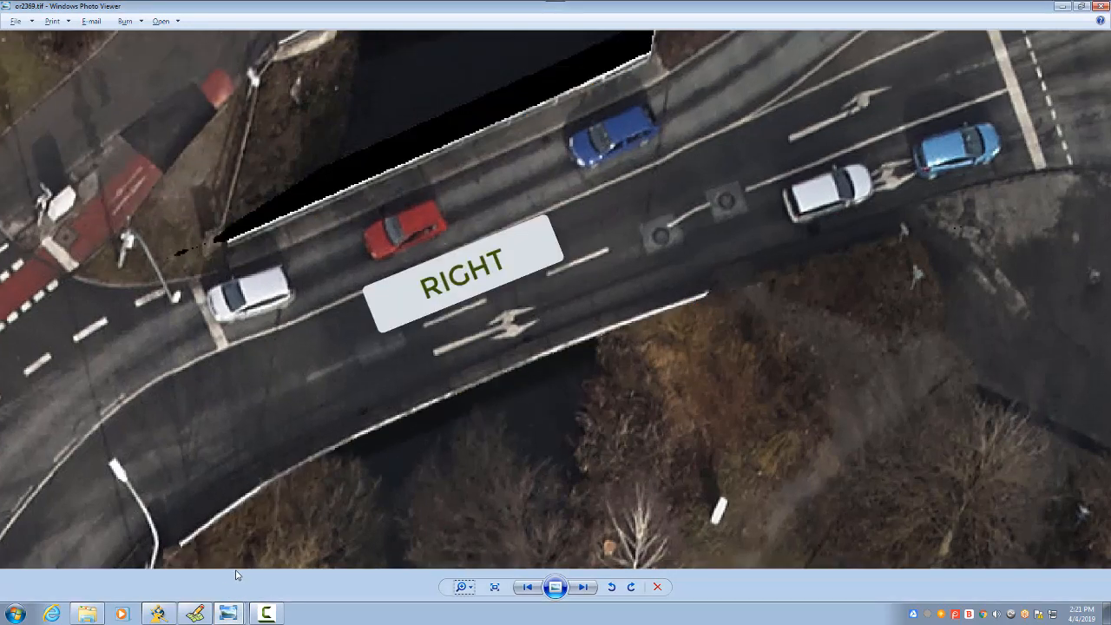
{"action": "key", "text": "alt+Tab"}
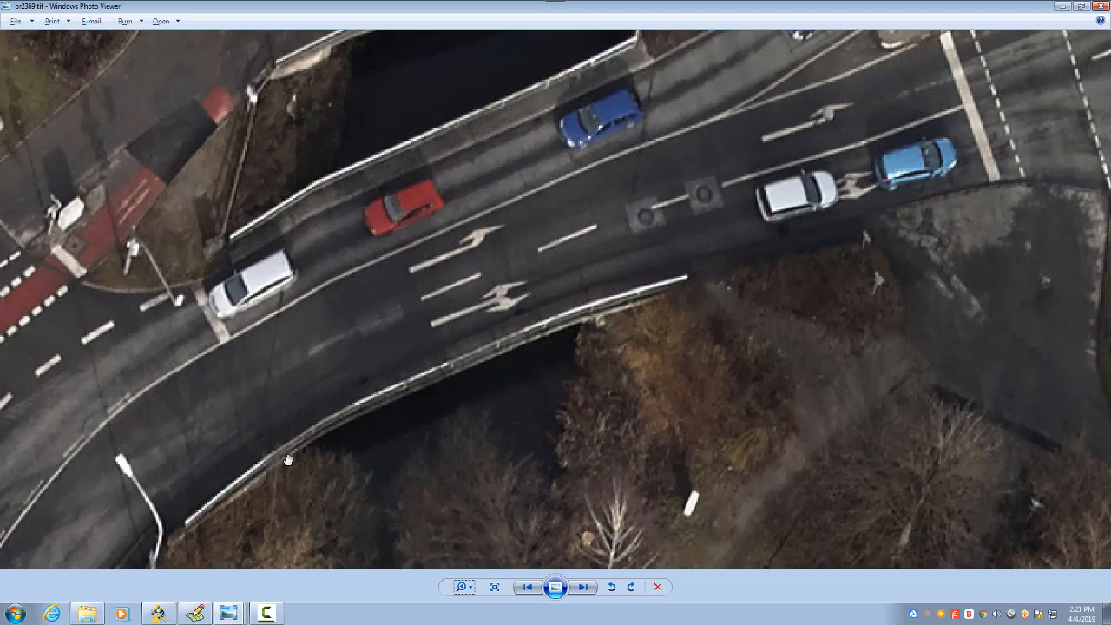
{"action": "key", "text": "alt+Tab"}
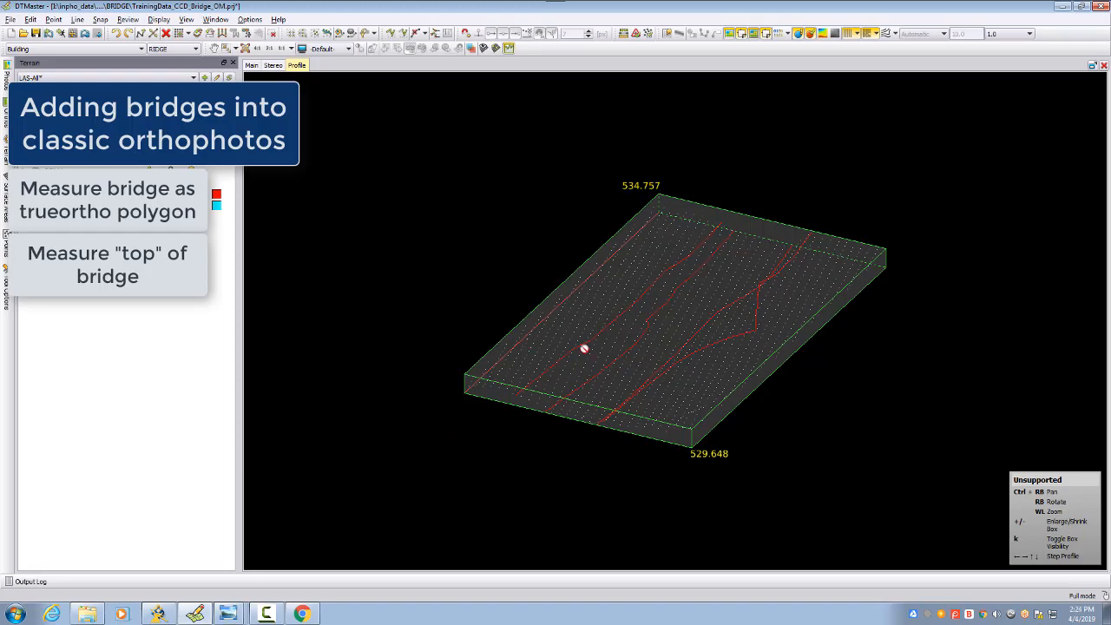
- Display the TRUEORTHO layer with the bridge polygon in the profile view
{"action": "right_click_drag", "start_coordinate": [615, 353], "coordinate": [623, 324]}
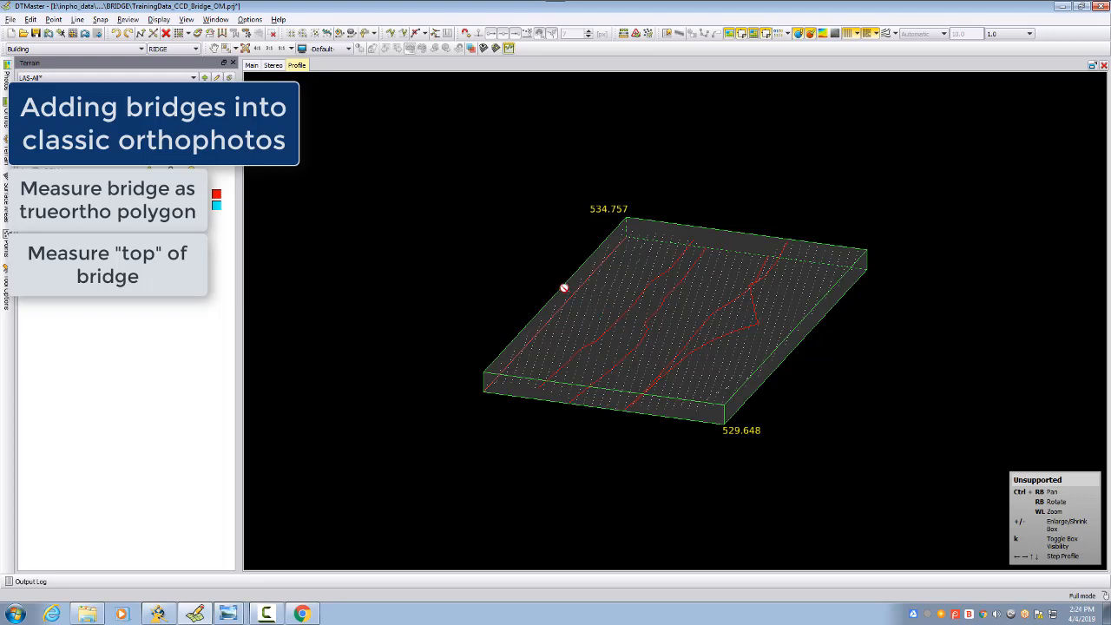
{"action": "left_click", "coordinate": [191, 205]}
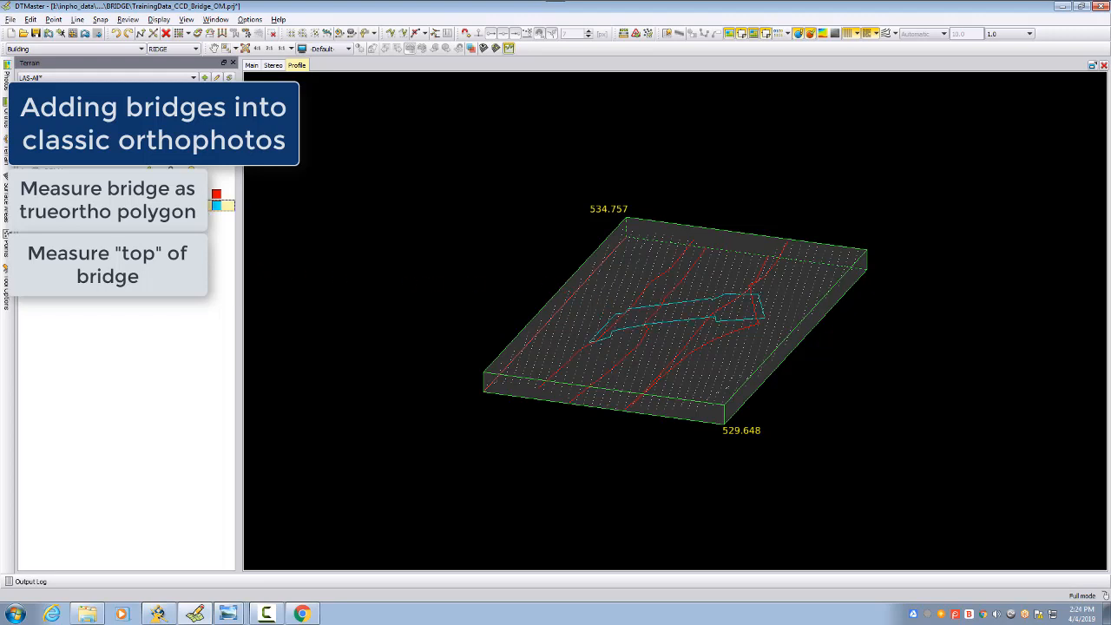
{"action": "right_click_drag", "start_coordinate": [640, 382], "coordinate": [666, 341]}
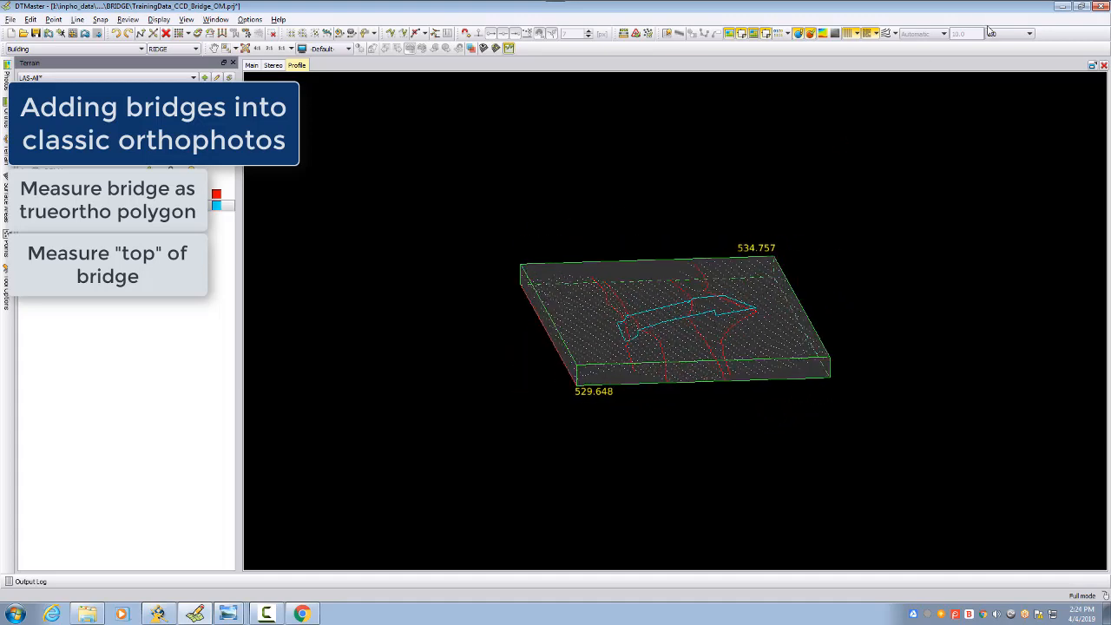
- Try a height exaggeration of 3.0, settle on 2.0, and inspect the bridge polygon above the breaklines
{"action": "left_click", "coordinate": [990, 33]}
{"action": "left_click", "coordinate": [997, 67]}
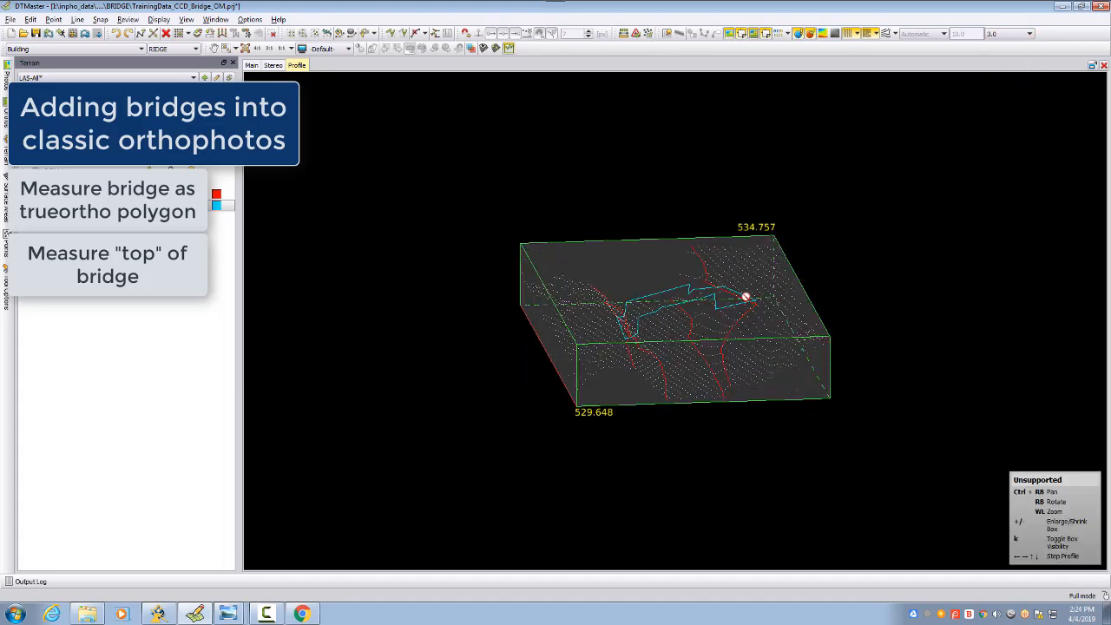
{"action": "right_click_drag", "start_coordinate": [744, 298], "coordinate": [690, 310]}
{"action": "left_click", "coordinate": [1004, 35]}
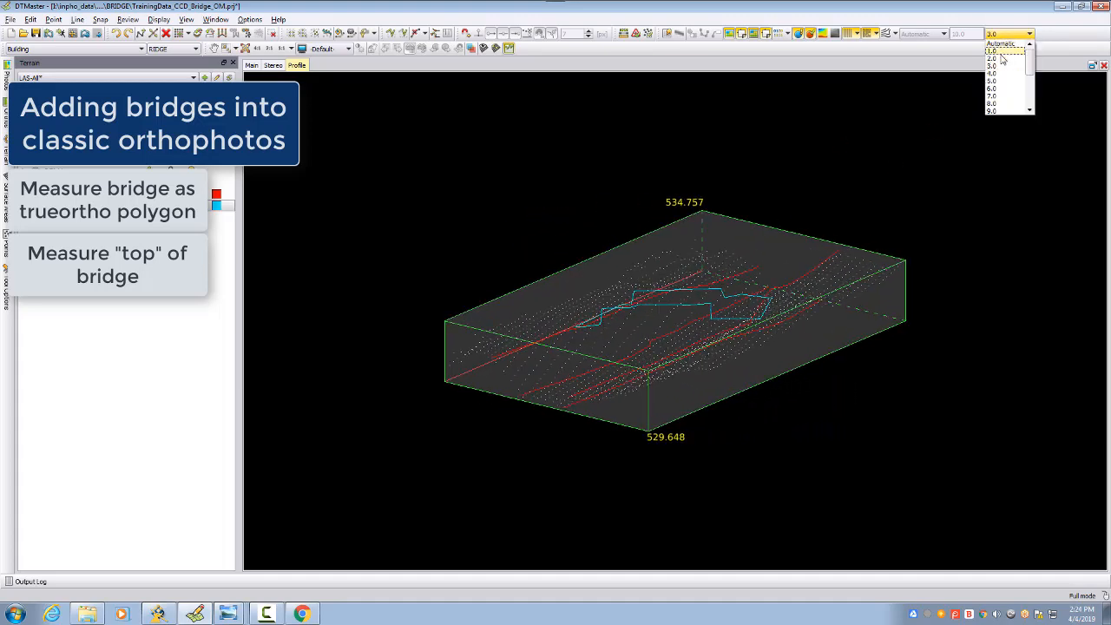
{"action": "left_click", "coordinate": [995, 58]}
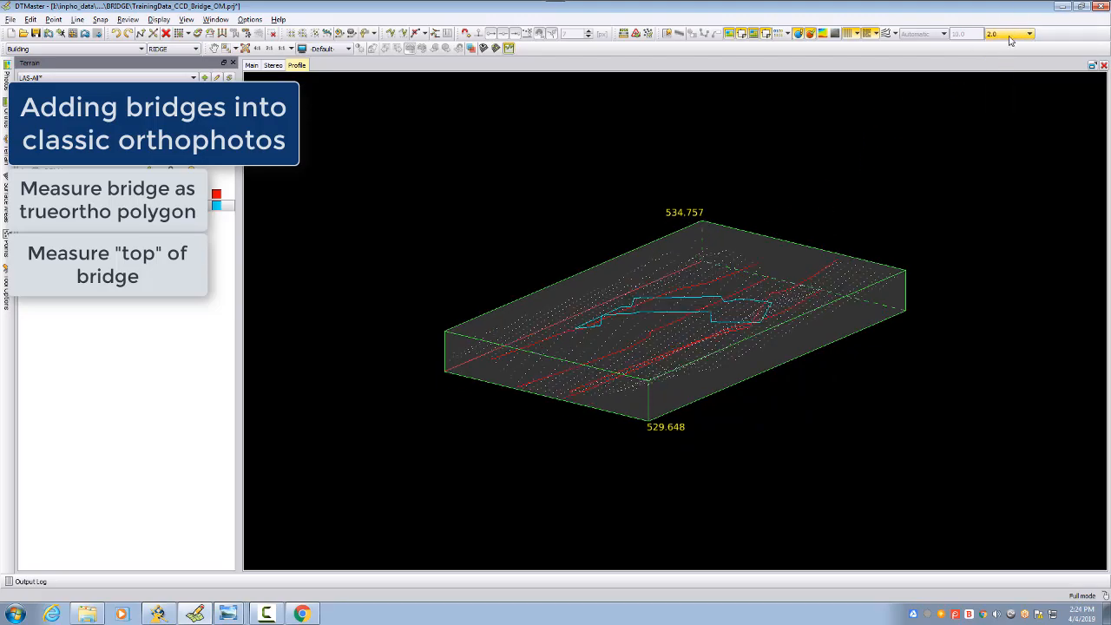
{"action": "right_click_drag", "start_coordinate": [781, 235], "coordinate": [639, 359]}
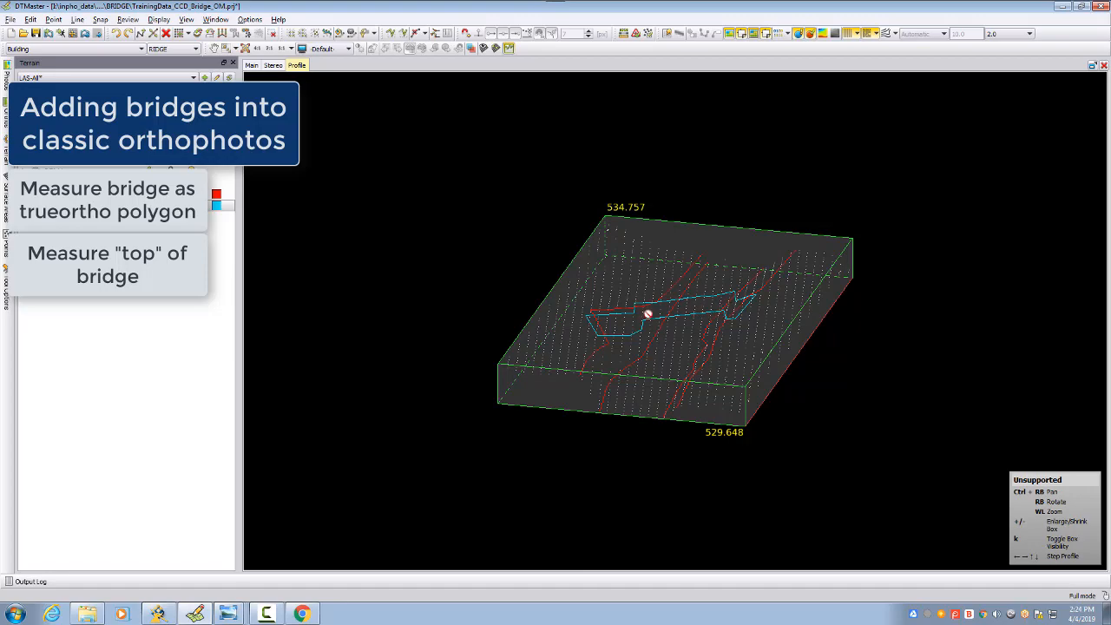
{"action": "mouse_move", "coordinate": [714, 312]}
{"action": "right_mouse_down"}
{"action": "mouse_move", "coordinate": [746, 308]}
{"action": "mouse_move", "coordinate": [648, 330]}
{"action": "mouse_move", "coordinate": [642, 364]}
{"action": "mouse_move", "coordinate": [737, 320]}
{"action": "mouse_move", "coordinate": [655, 343]}
{"action": "mouse_move", "coordinate": [682, 312]}
{"action": "mouse_move", "coordinate": [727, 299]}
{"action": "right_mouse_up"}
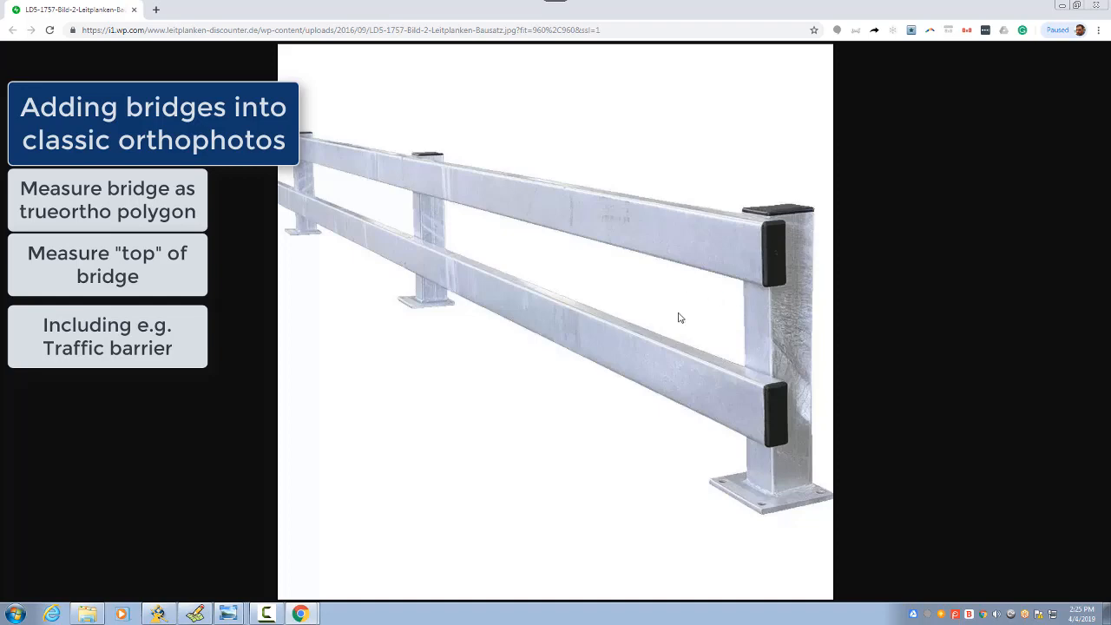
- Minimize the traffic barrier picture, compare three or2369.tif bridge orthophotos in Windows Photo Viewer, and return to DTMaster
{"action": "left_click", "coordinate": [1063, 6]}
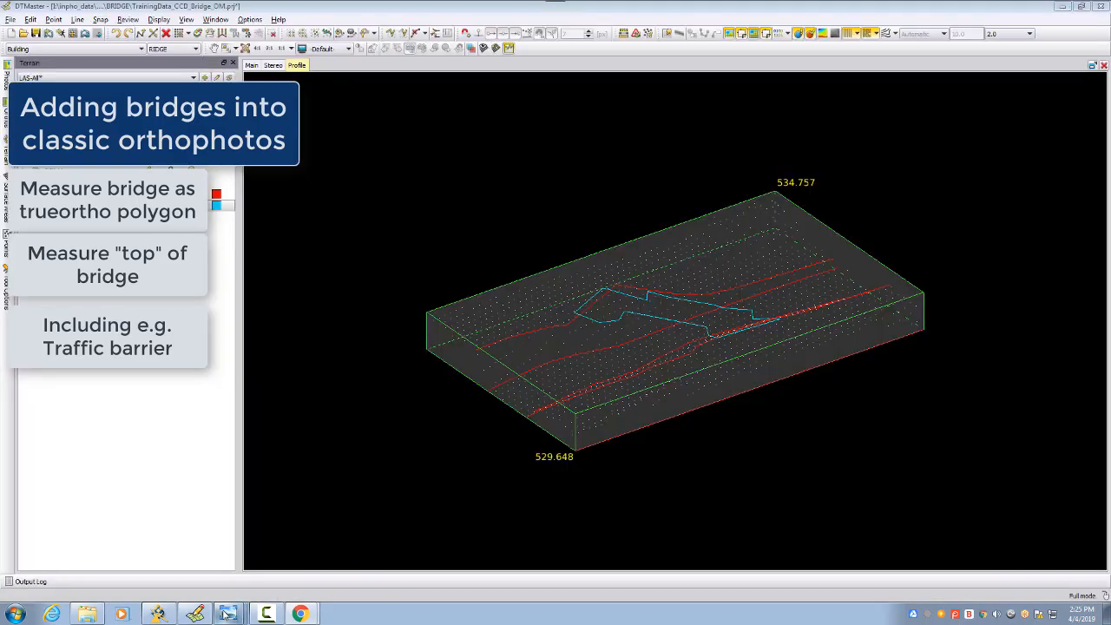
{"action": "mouse_move", "coordinate": [228, 613]}
{"action": "left_click", "coordinate": [223, 590]}
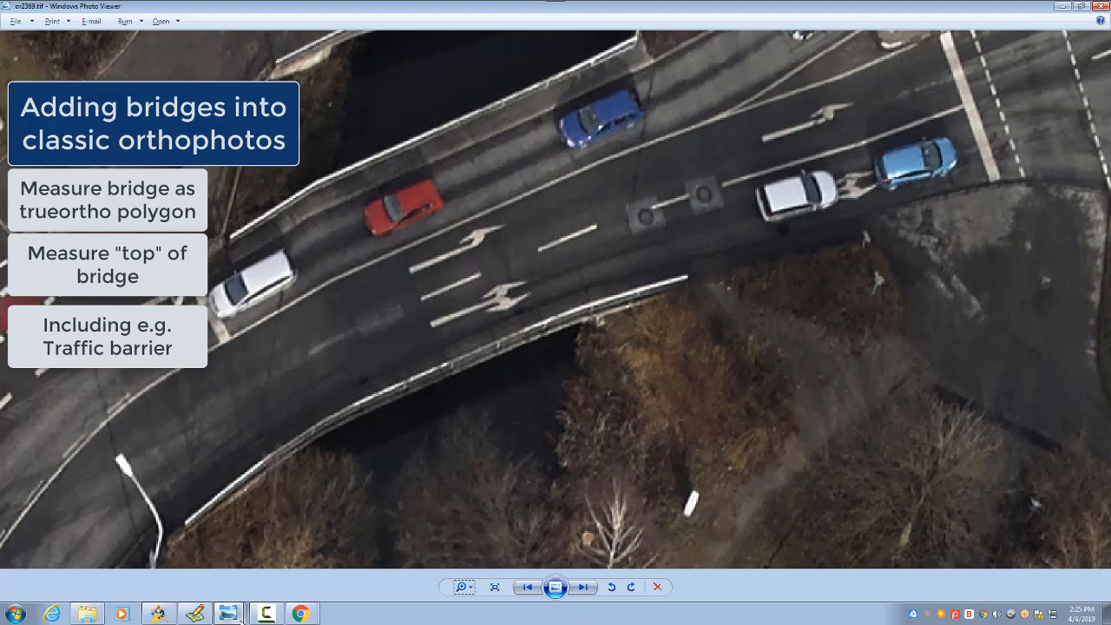
{"action": "mouse_move", "coordinate": [228, 614]}
{"action": "left_click", "coordinate": [216, 528]}
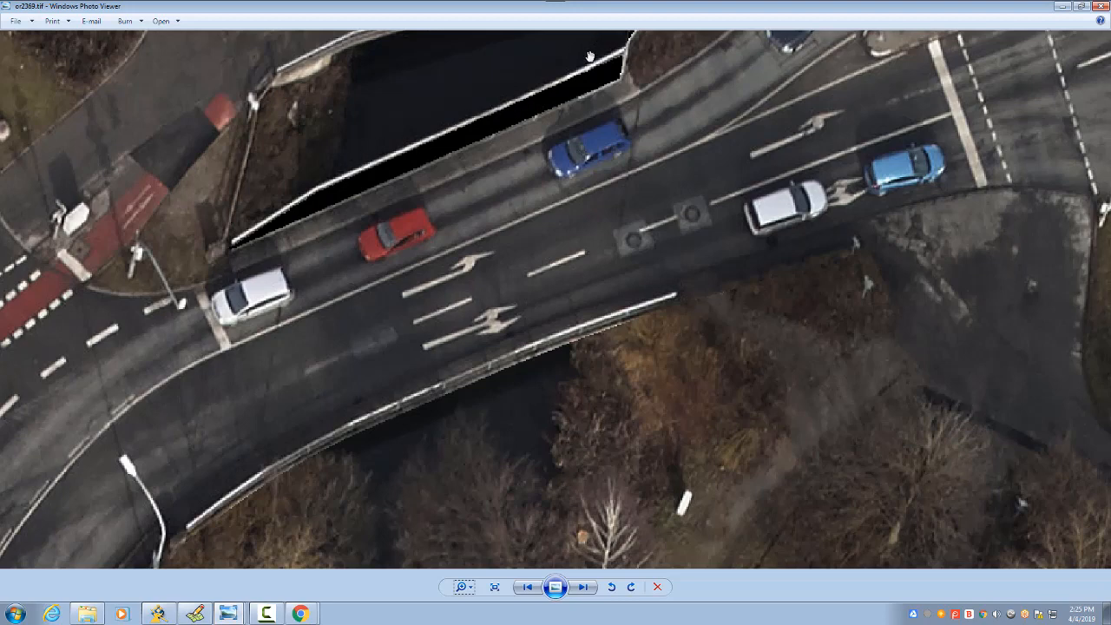
{"action": "mouse_move", "coordinate": [227, 613]}
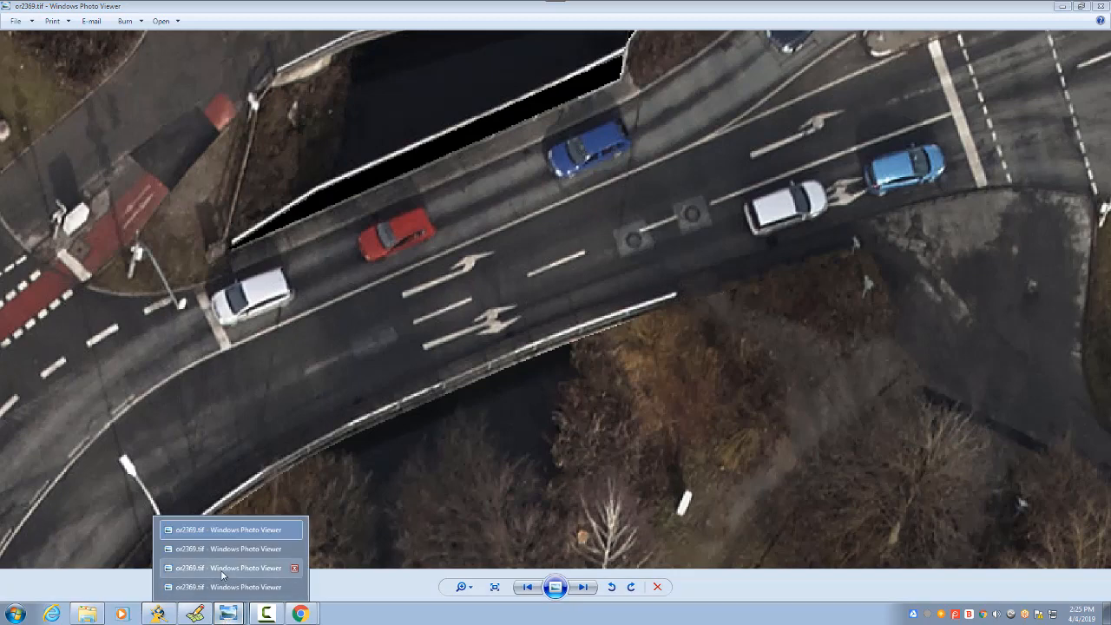
{"action": "left_click", "coordinate": [222, 575]}
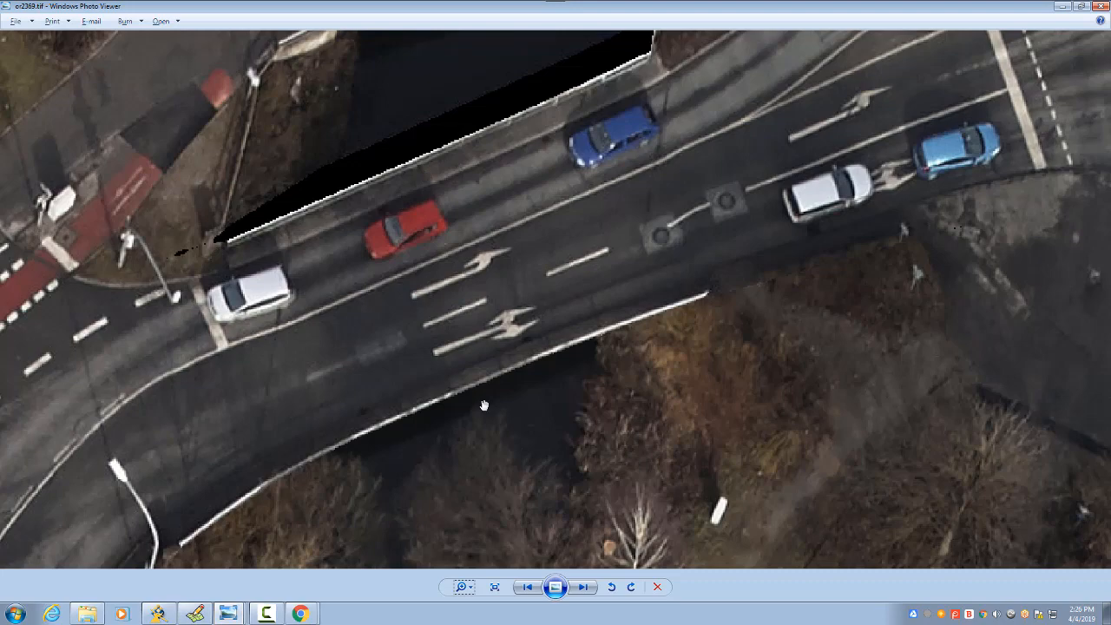
{"action": "key", "text": "alt+Tab"}
- Display the river terrain as a shaded surface beneath the bridge polygon in the profile view
{"action": "right_click_drag", "start_coordinate": [564, 375], "coordinate": [631, 384]}
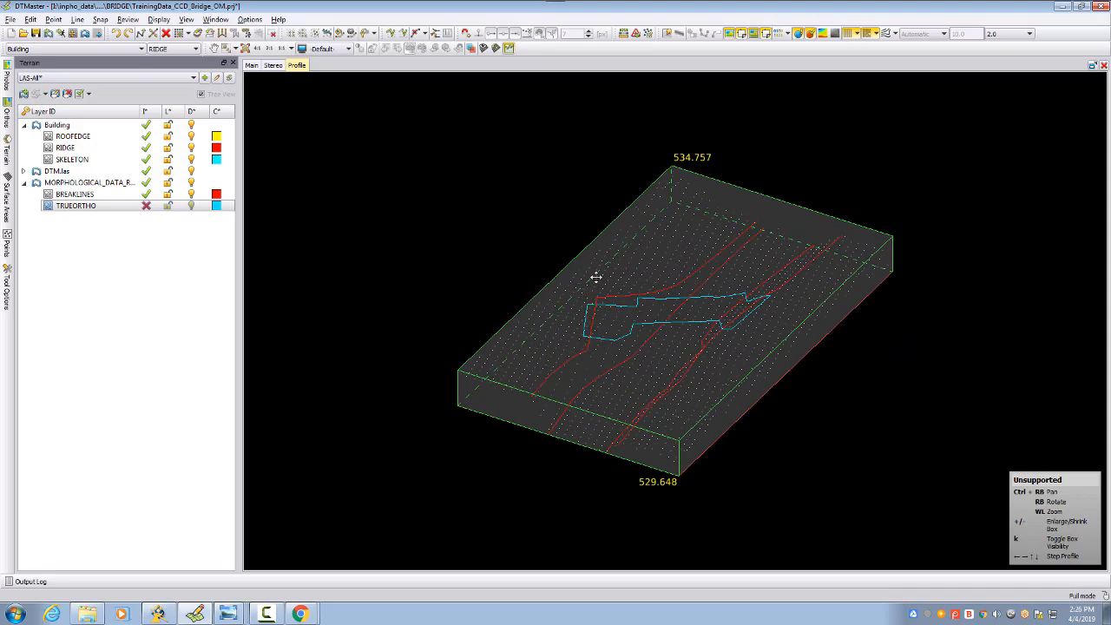
{"action": "mouse_move", "coordinate": [597, 277]}
{"action": "right_mouse_down"}
{"action": "mouse_move", "coordinate": [595, 364]}
{"action": "mouse_move", "coordinate": [586, 264]}
{"action": "right_mouse_up"}
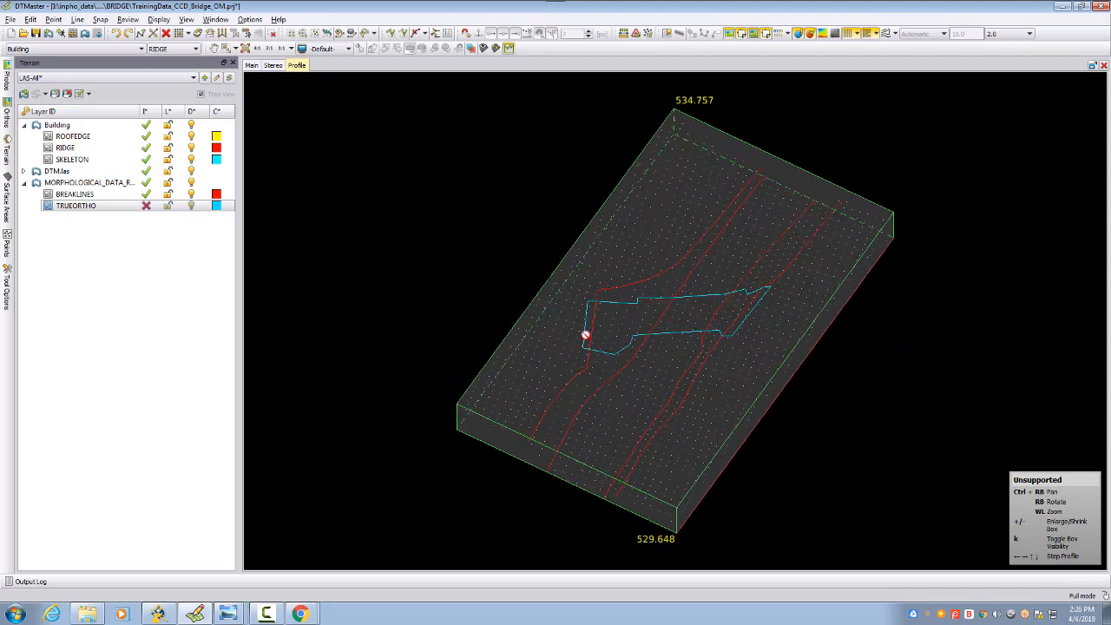
{"action": "scroll", "coordinate": [592, 331], "scroll_direction": "up", "scroll_amount": 4}
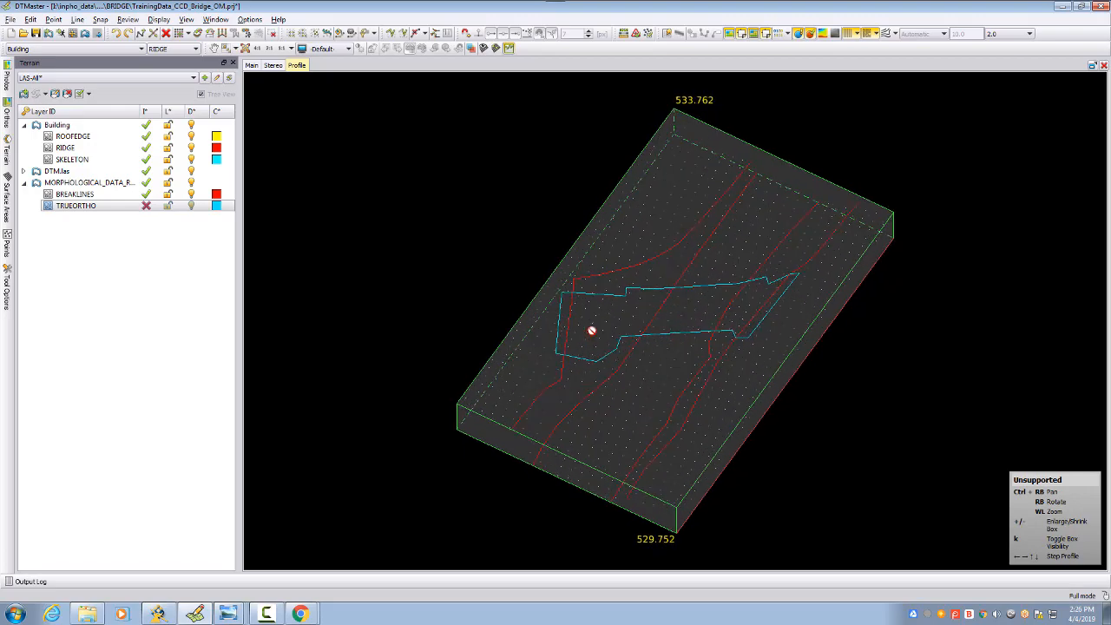
{"action": "right_click_drag", "start_coordinate": [591, 331], "coordinate": [570, 298]}
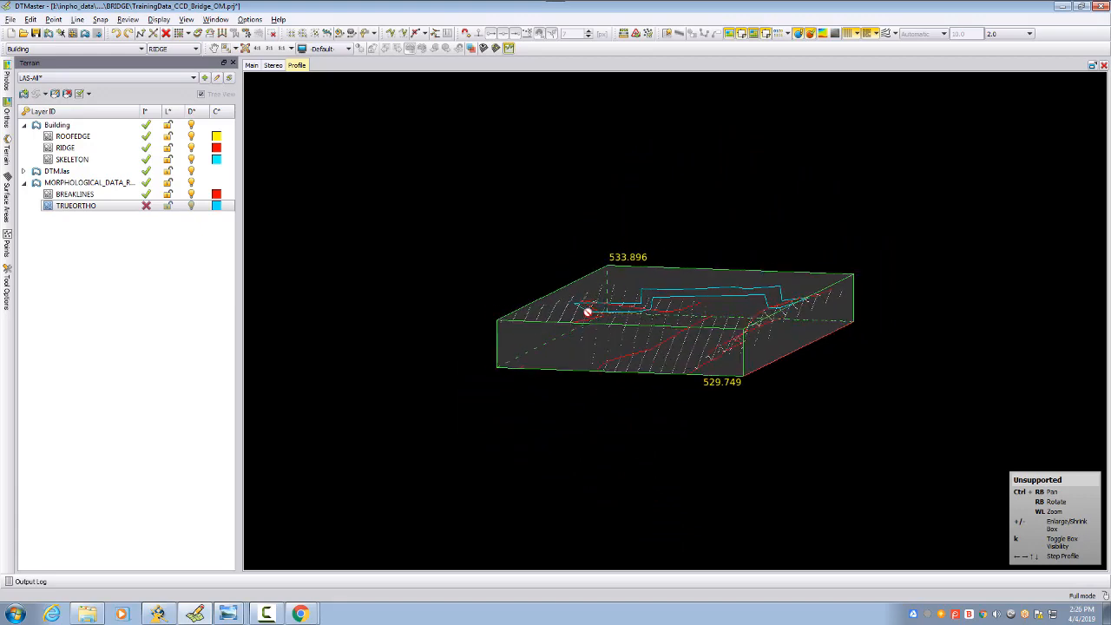
{"action": "right_click_drag", "start_coordinate": [799, 301], "coordinate": [607, 422]}
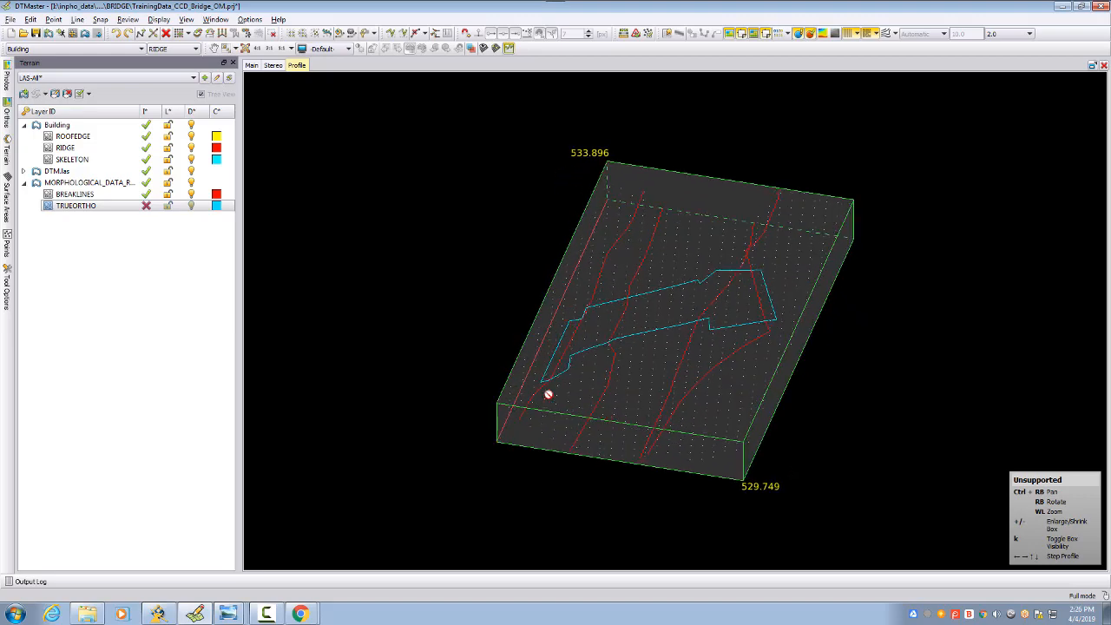
{"action": "right_click_drag", "start_coordinate": [576, 380], "coordinate": [659, 201]}
{"action": "left_click", "coordinate": [835, 33]}
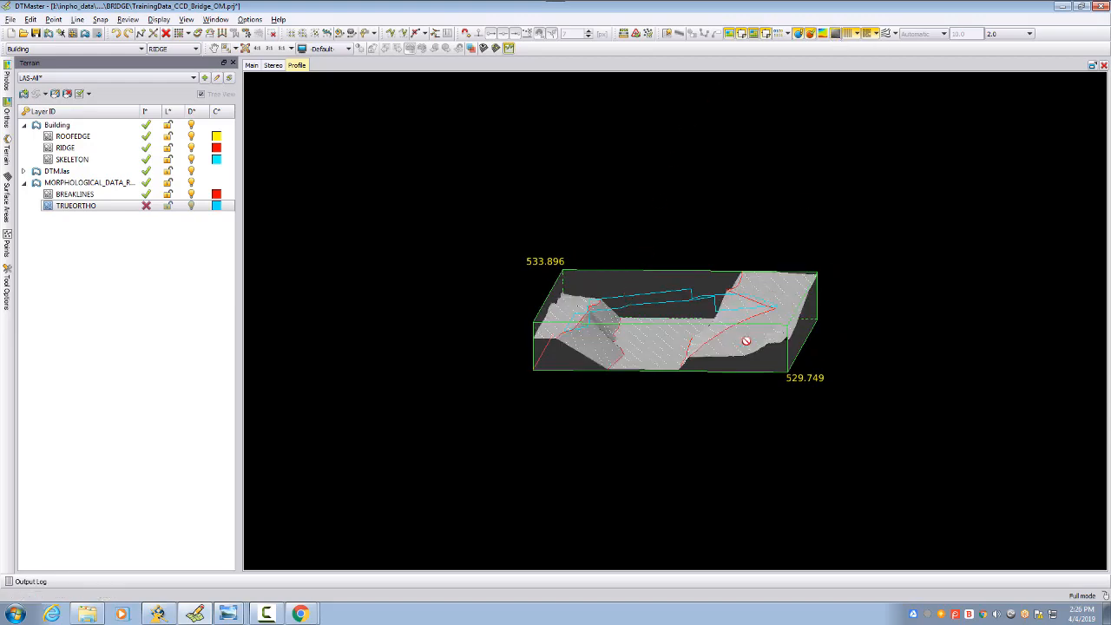
- Inspect the bridge polygon and breaklines over the shaded river terrain from other angles in the profile view
{"action": "mouse_move", "coordinate": [698, 296]}
{"action": "right_mouse_down"}
{"action": "mouse_move", "coordinate": [696, 344]}
{"action": "mouse_move", "coordinate": [665, 362]}
{"action": "mouse_move", "coordinate": [533, 337]}
{"action": "mouse_move", "coordinate": [735, 324]}
{"action": "mouse_move", "coordinate": [575, 302]}
{"action": "right_mouse_up"}
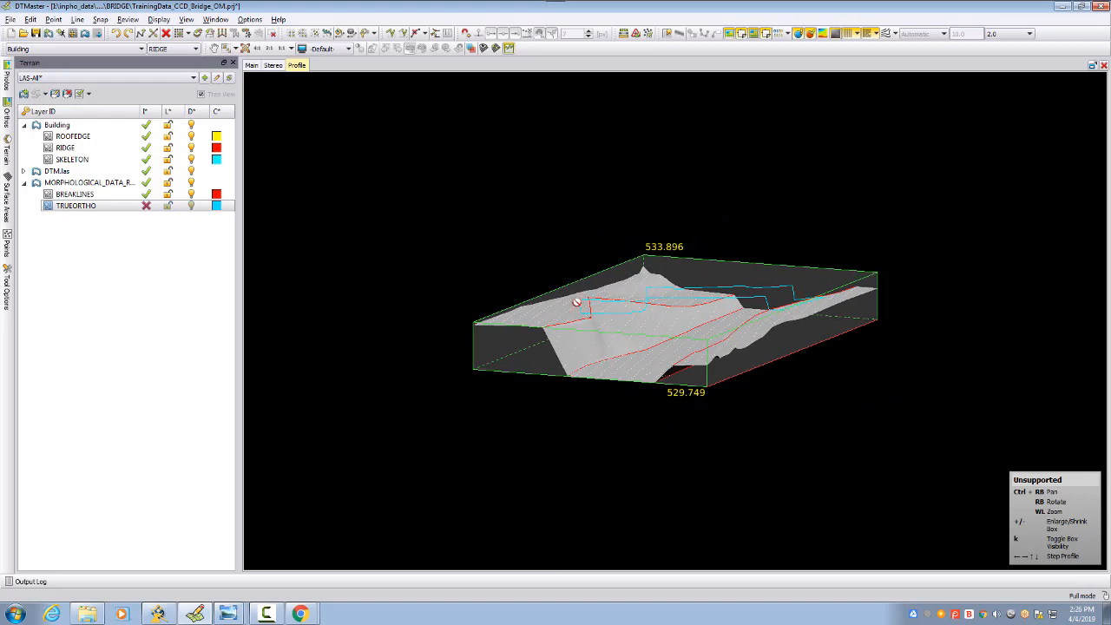
{"action": "mouse_move", "coordinate": [767, 307]}
{"action": "right_mouse_down"}
{"action": "mouse_move", "coordinate": [767, 377]}
{"action": "mouse_move", "coordinate": [795, 301]}
{"action": "mouse_move", "coordinate": [769, 295]}
{"action": "right_mouse_up"}
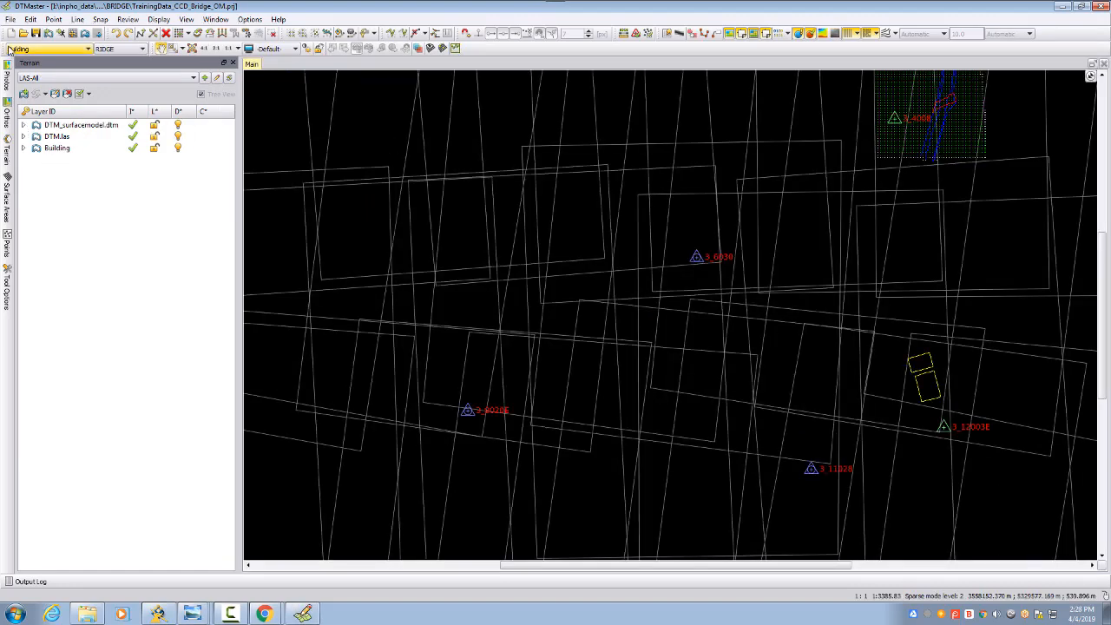
- Exit DTMaster and start the DTM Toolkit from ApplicationsMaster
{"action": "left_click", "coordinate": [10, 19]}
{"action": "left_click", "coordinate": [22, 178]}
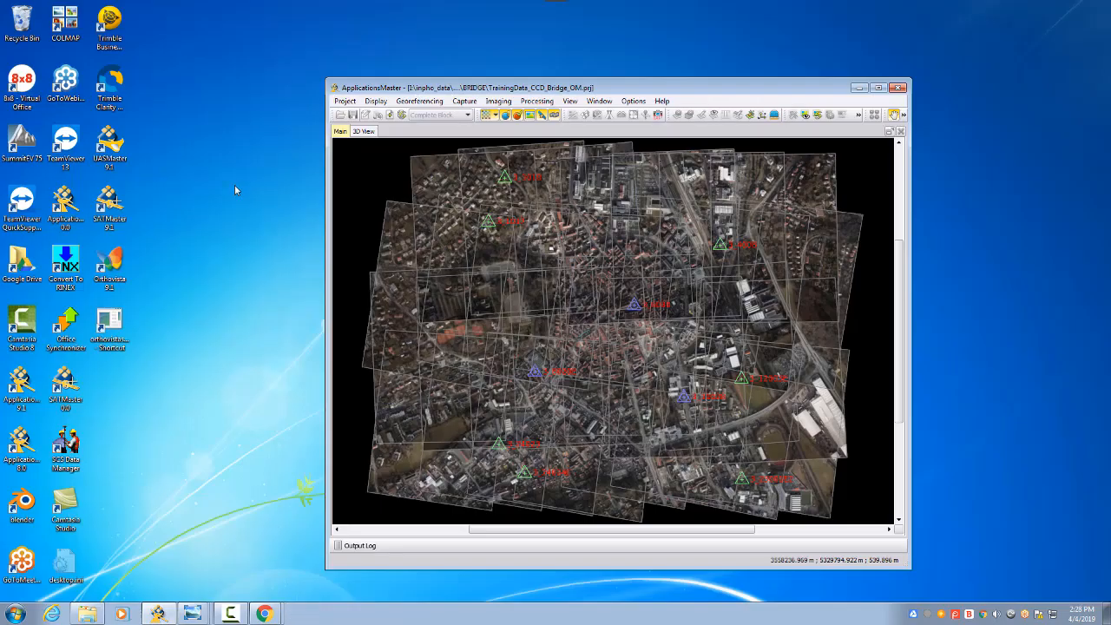
{"action": "left_click", "coordinate": [464, 101]}
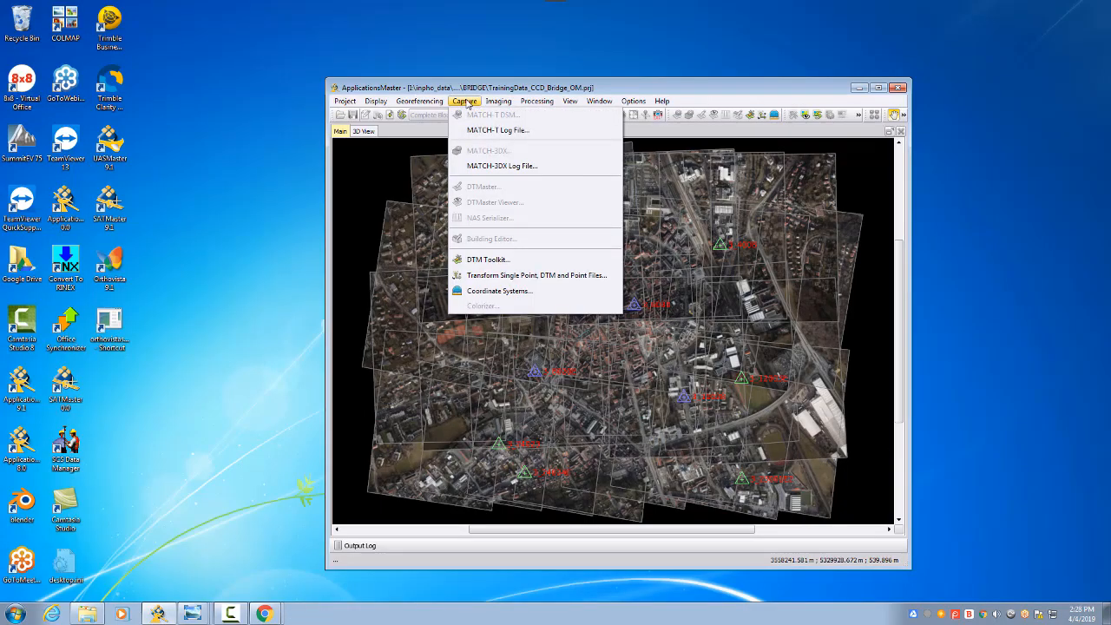
{"action": "left_click", "coordinate": [485, 260]}
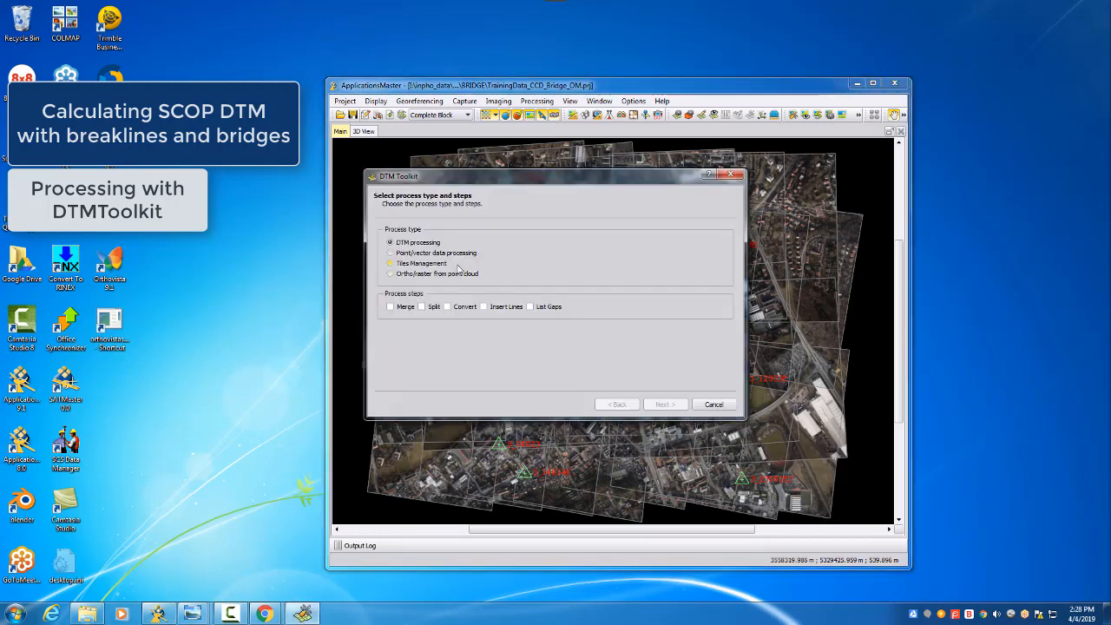
- Set the process type to point/vector data processing with Surface Modelling as the process step
{"action": "left_click", "coordinate": [433, 254]}
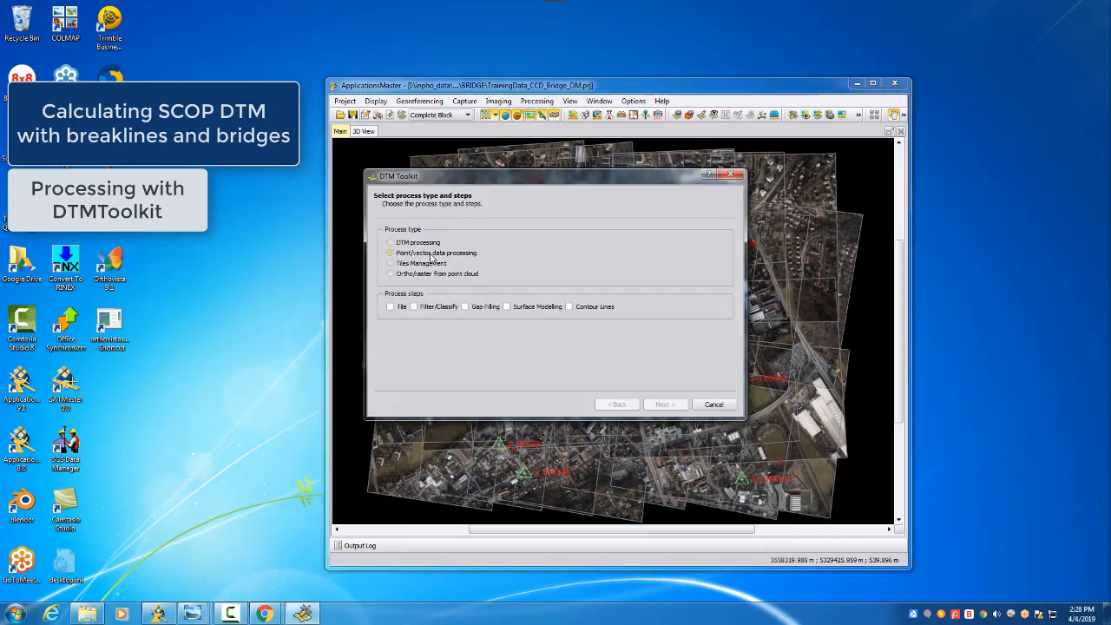
{"action": "left_click", "coordinate": [506, 307]}
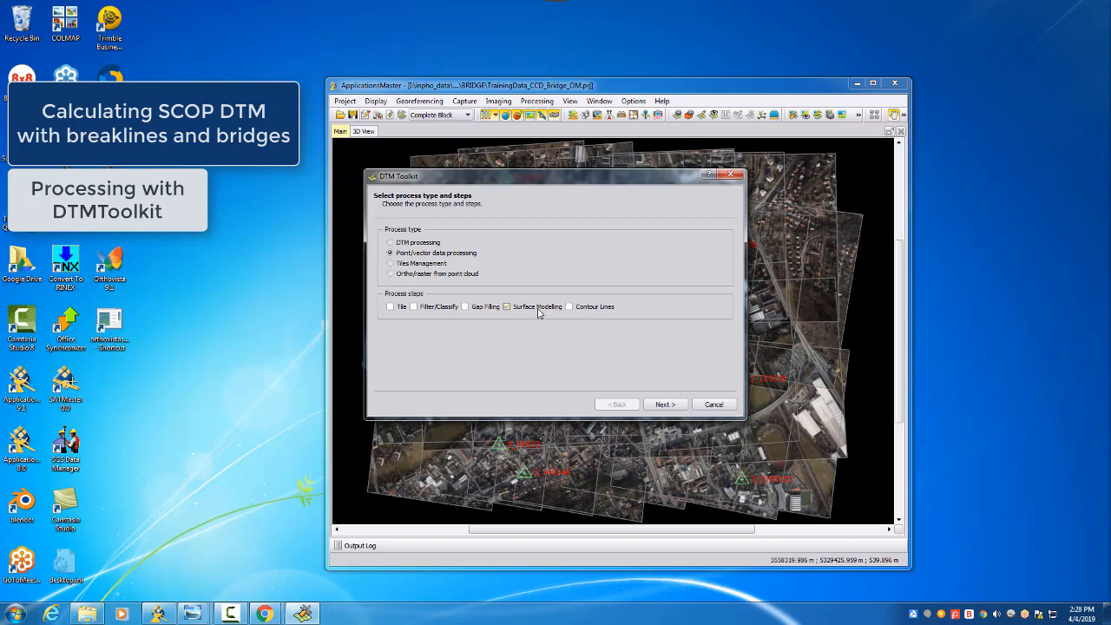
{"action": "left_click", "coordinate": [677, 404]}
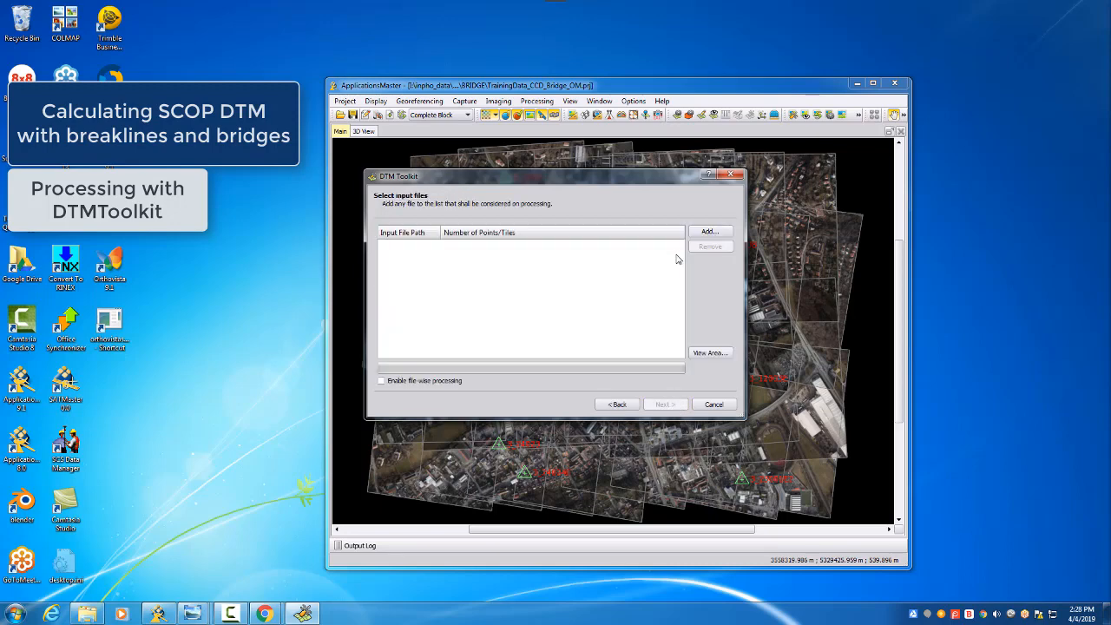
- Add DTM.las from the DTM subfolder of BRIDGE as an input file
{"action": "left_click", "coordinate": [709, 231]}
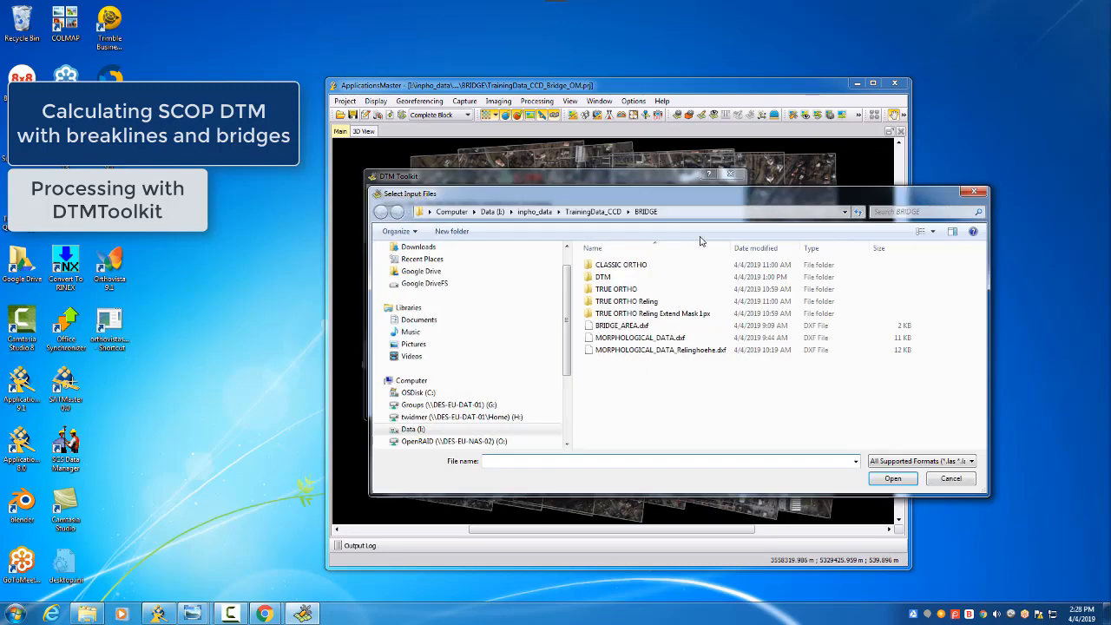
{"action": "left_click_drag", "start_coordinate": [693, 202], "coordinate": [635, 178]}
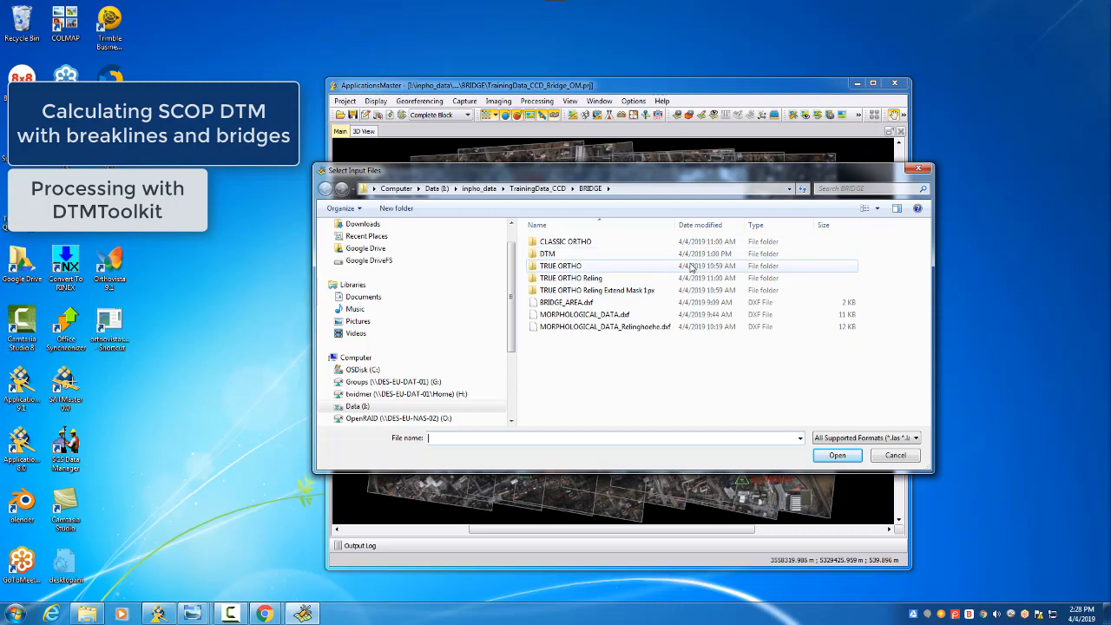
{"action": "double_click", "coordinate": [549, 253]}
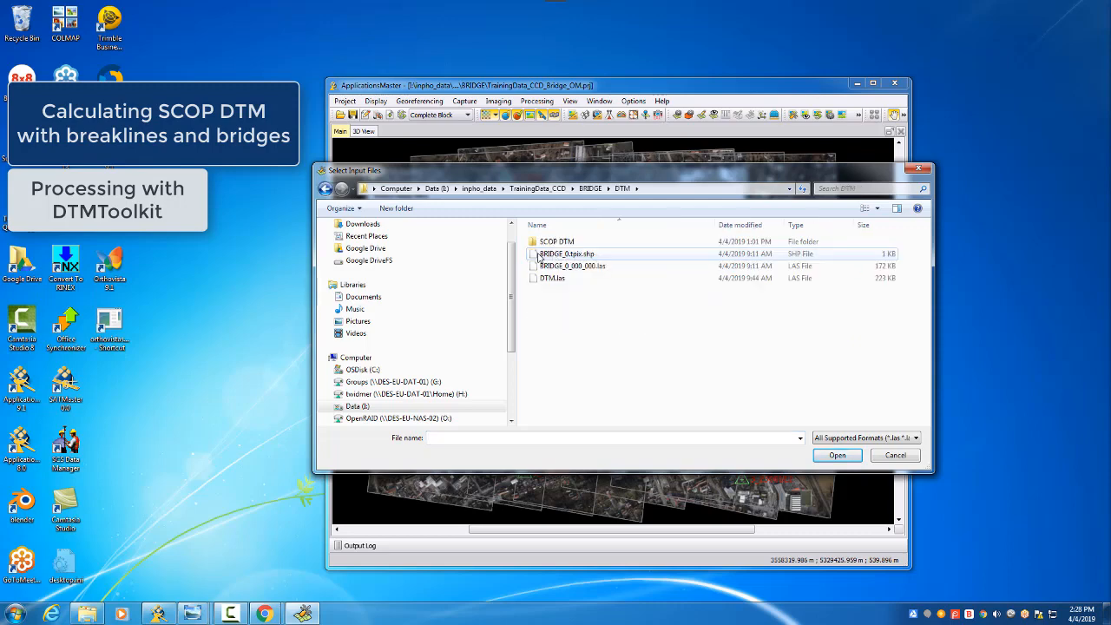
{"action": "left_click", "coordinate": [552, 279]}
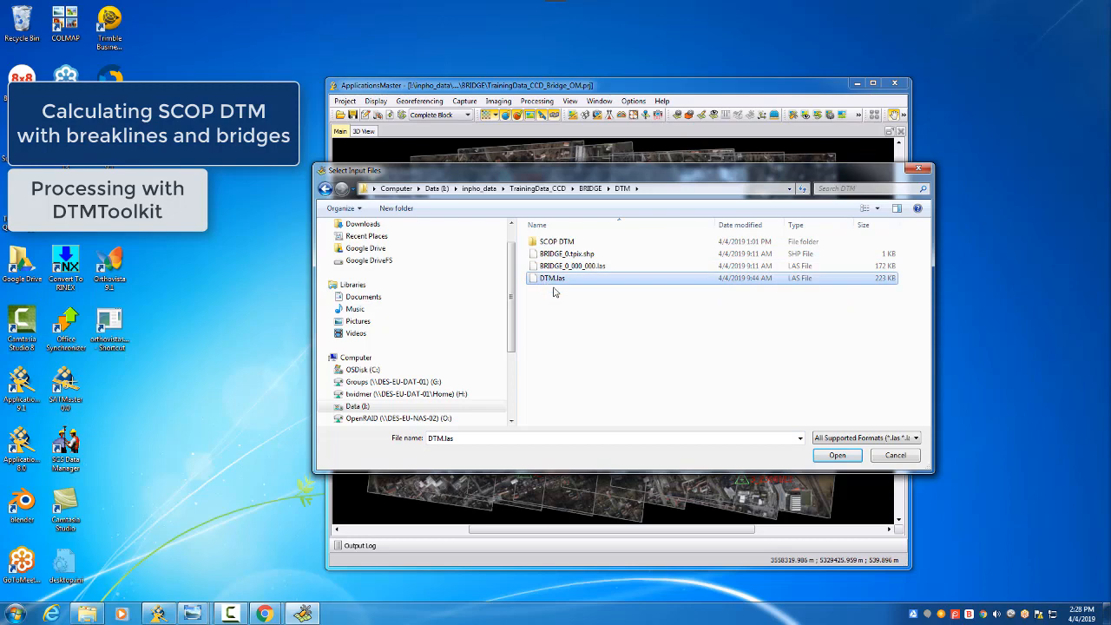
{"action": "left_click", "coordinate": [820, 456]}
- Add MORPHOLOGICAL_DATA_Relinghoehe.dxf from the BRIDGE folder as a second input file and continue to the output settings
{"action": "left_click", "coordinate": [709, 231]}
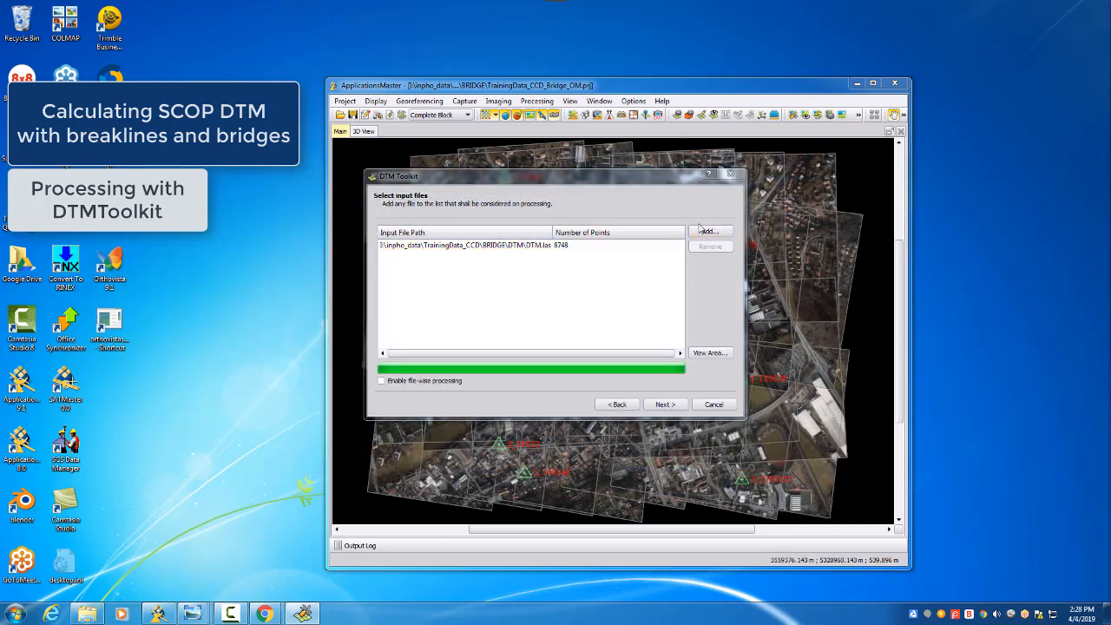
{"action": "left_click", "coordinate": [590, 188]}
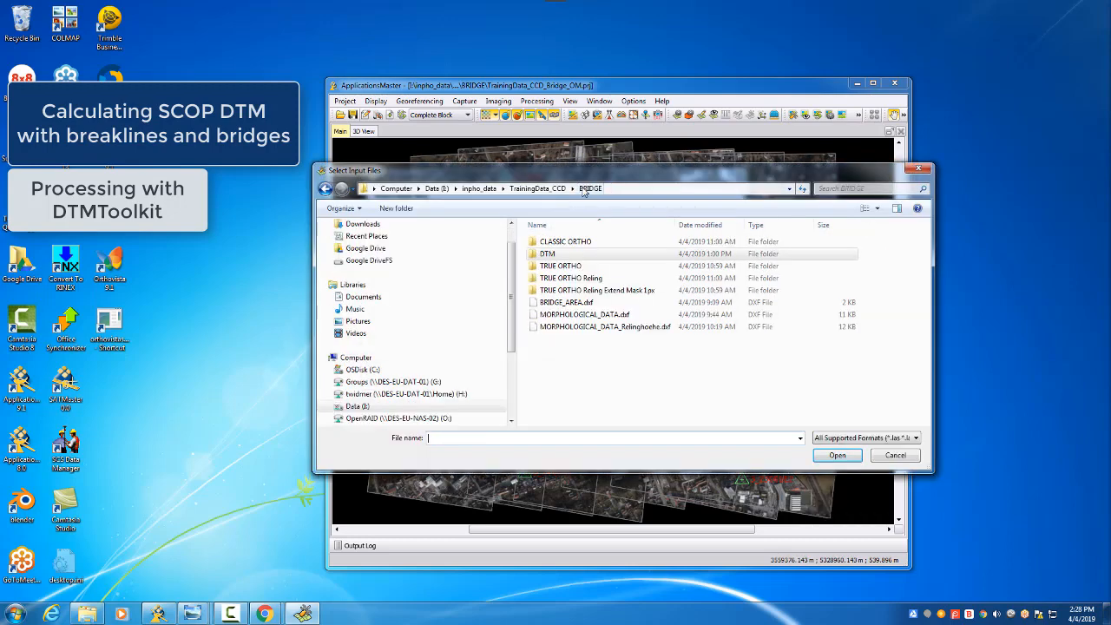
{"action": "left_click", "coordinate": [634, 329]}
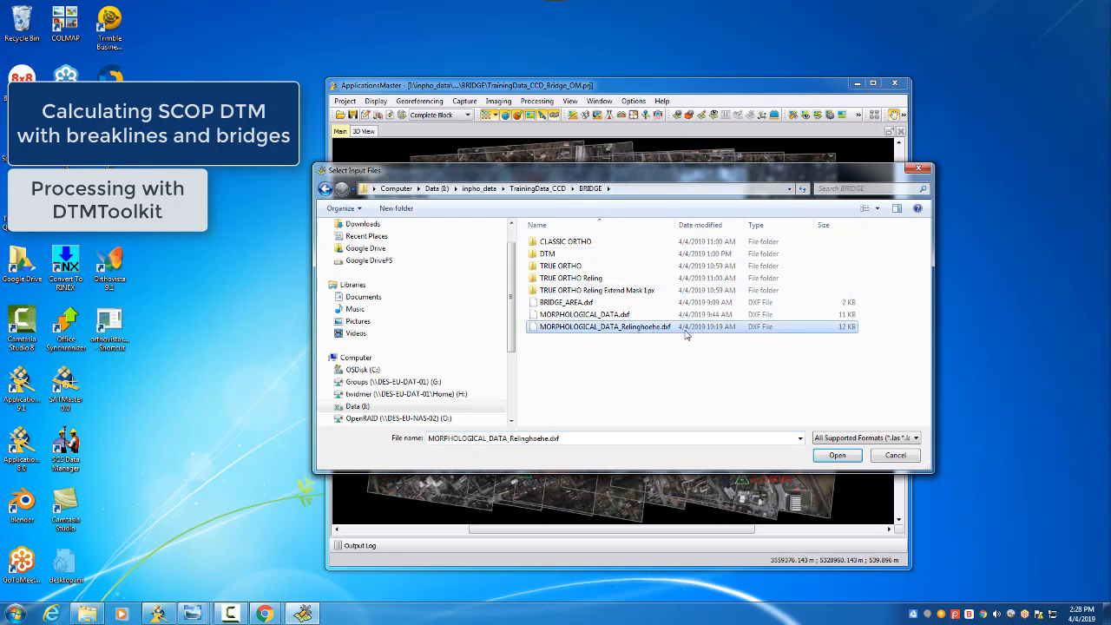
{"action": "left_click", "coordinate": [826, 455]}
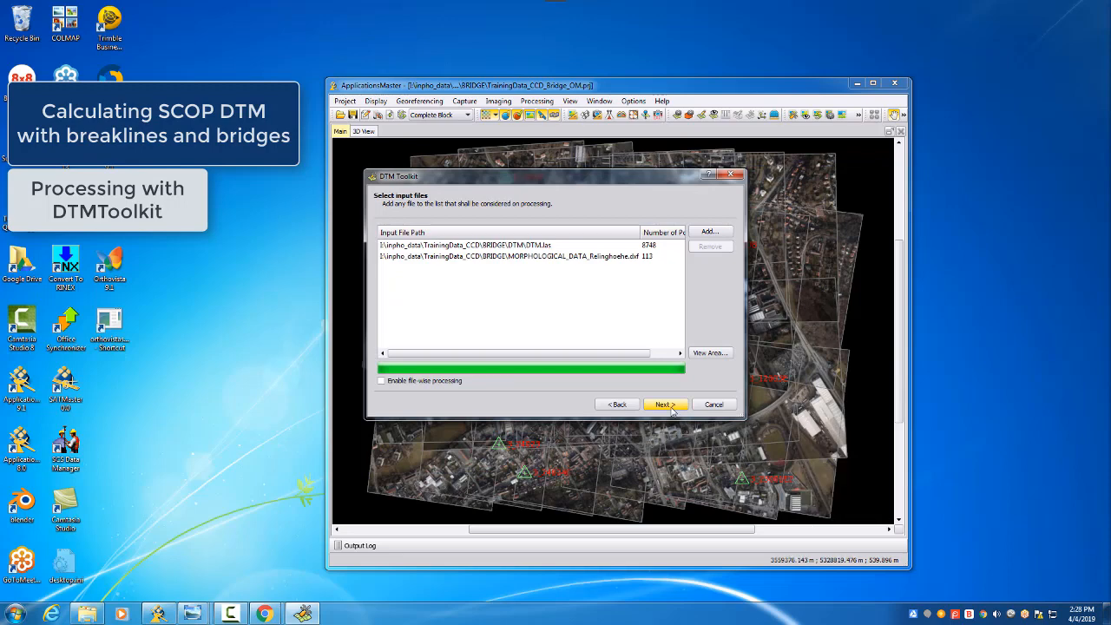
{"action": "left_click", "coordinate": [665, 406]}
{"action": "left_click", "coordinate": [665, 405]}
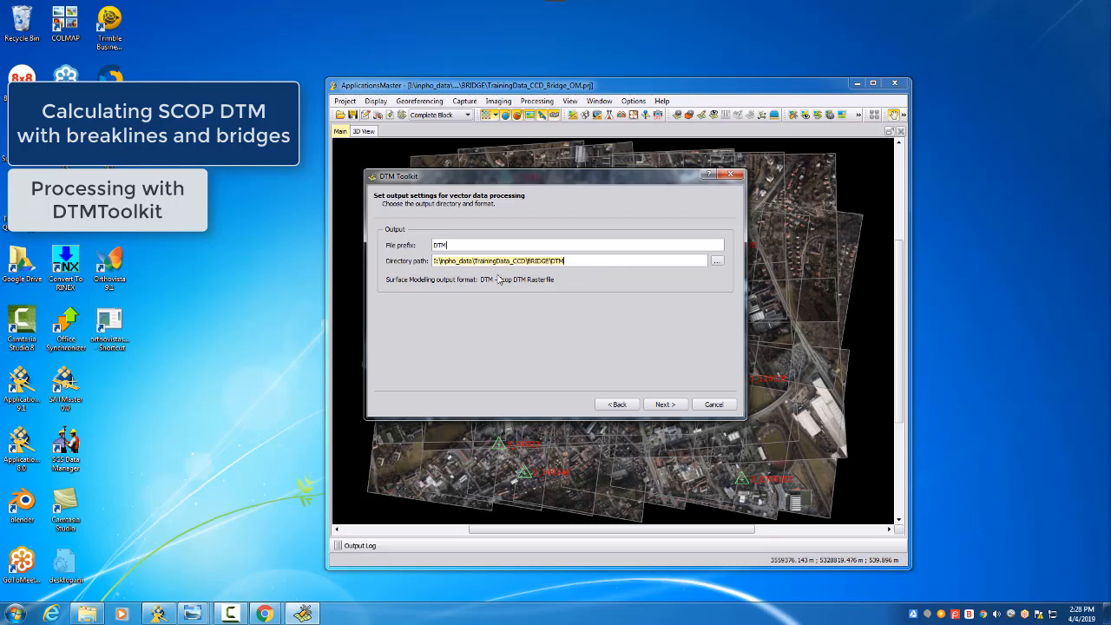
- Create a folder named SCOPDTM-WithBridge inside BRIDGE, use it as the output directory, and continue to the layer type assignment
{"action": "left_click", "coordinate": [716, 262]}
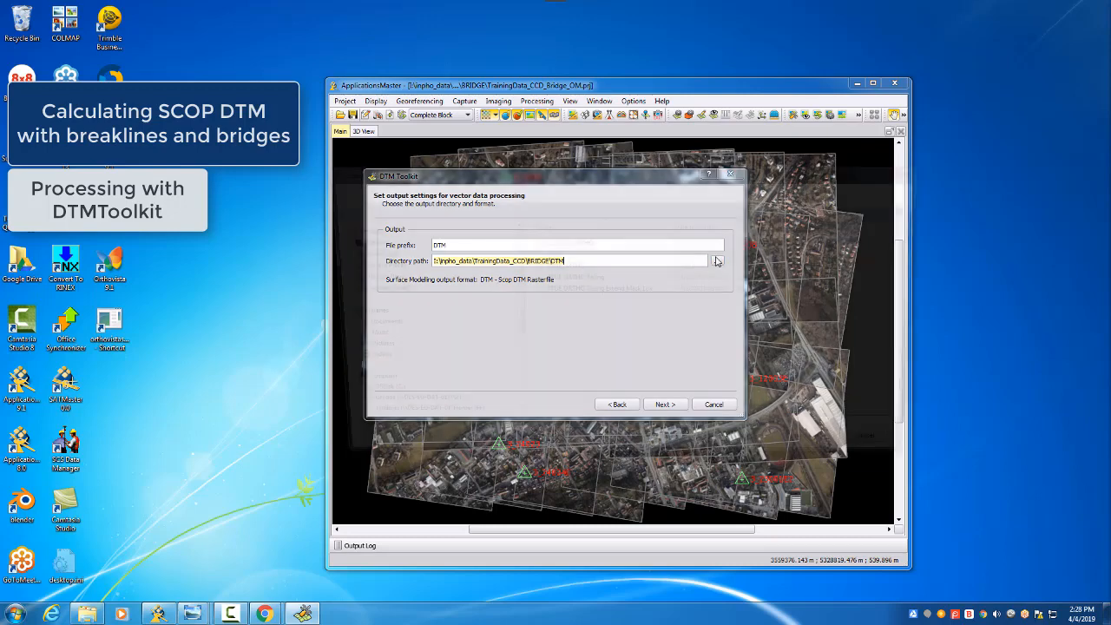
{"action": "left_click", "coordinate": [397, 208]}
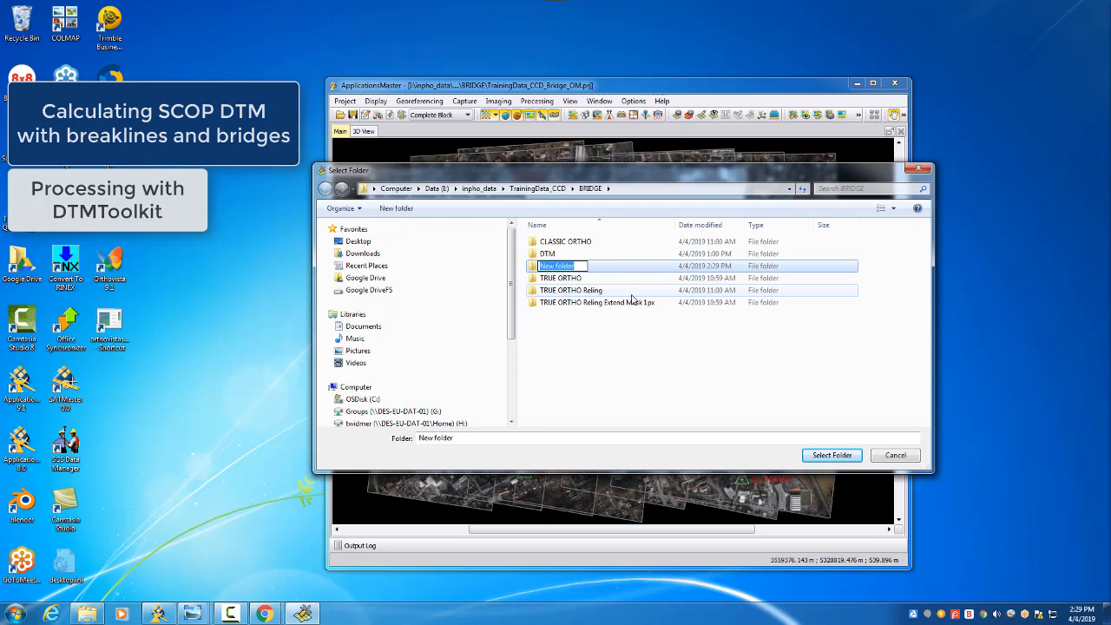
{"action": "type", "text": "SCOPDTM-WithBre"}
{"action": "type", "text": "d"}
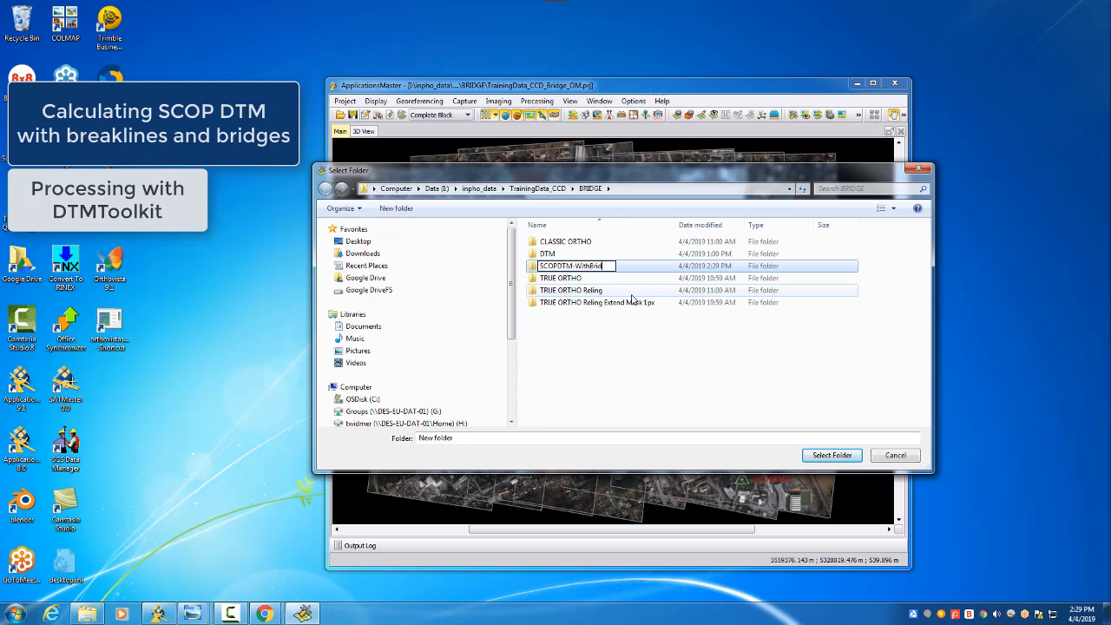
{"action": "type", "text": "ge"}
{"action": "key", "text": "Return"}
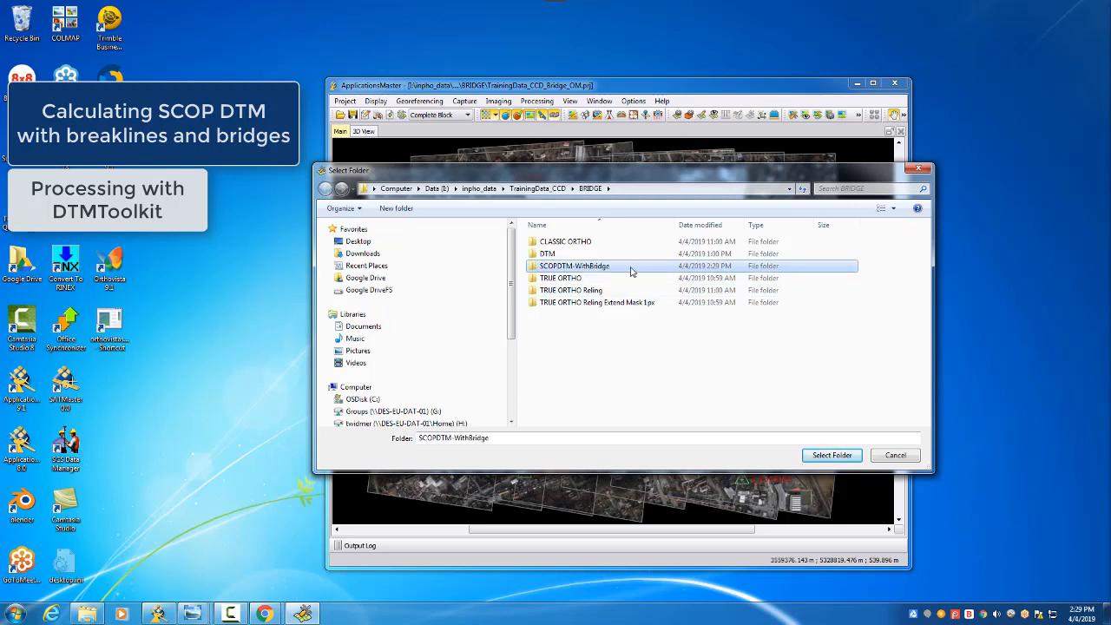
{"action": "left_click", "coordinate": [800, 455]}
{"action": "left_click", "coordinate": [650, 402]}
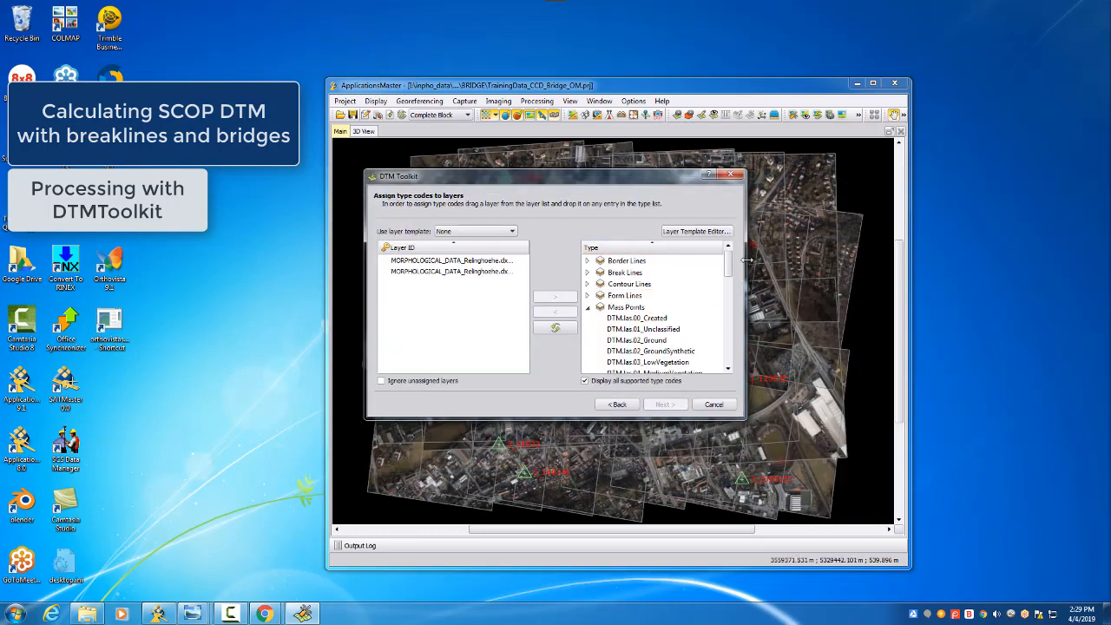
- Widen the DTM Toolkit dialog and review the full names of the unassigned BREAKLINES and TRUEORTHO layers
{"action": "left_click_drag", "start_coordinate": [745, 261], "coordinate": [879, 260]}
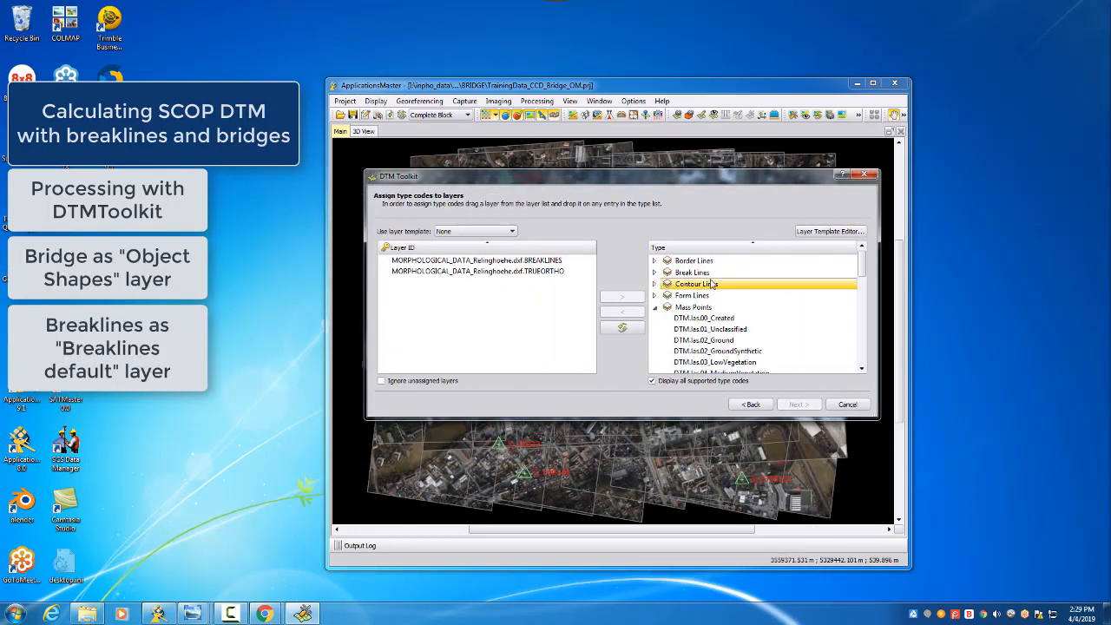
{"action": "left_click", "coordinate": [569, 273]}
{"action": "left_click", "coordinate": [553, 261]}
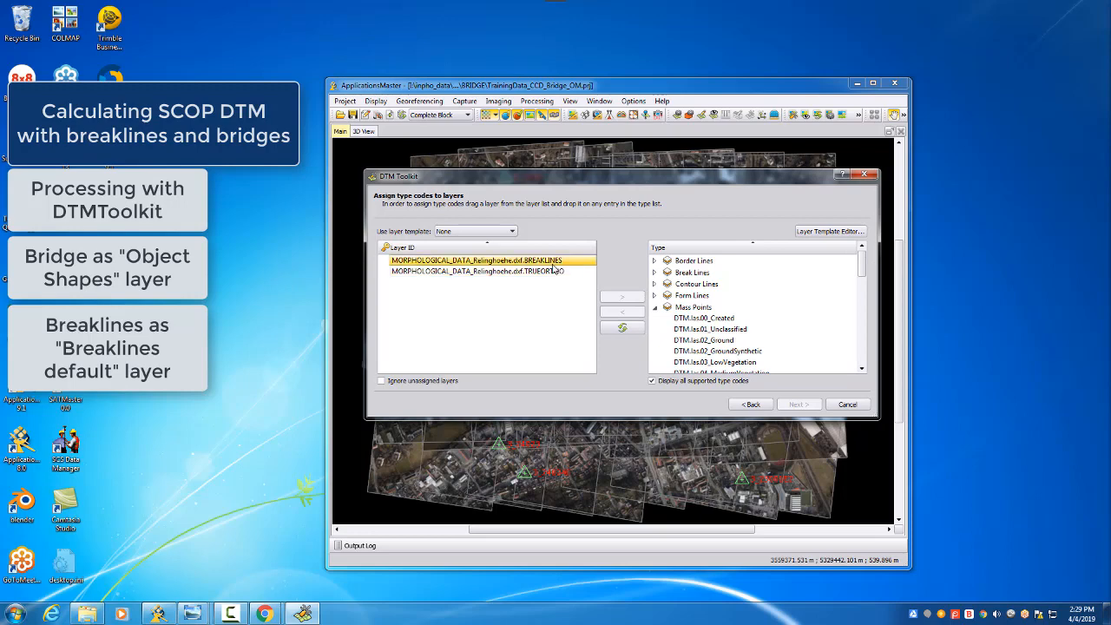
{"action": "left_click", "coordinate": [444, 272]}
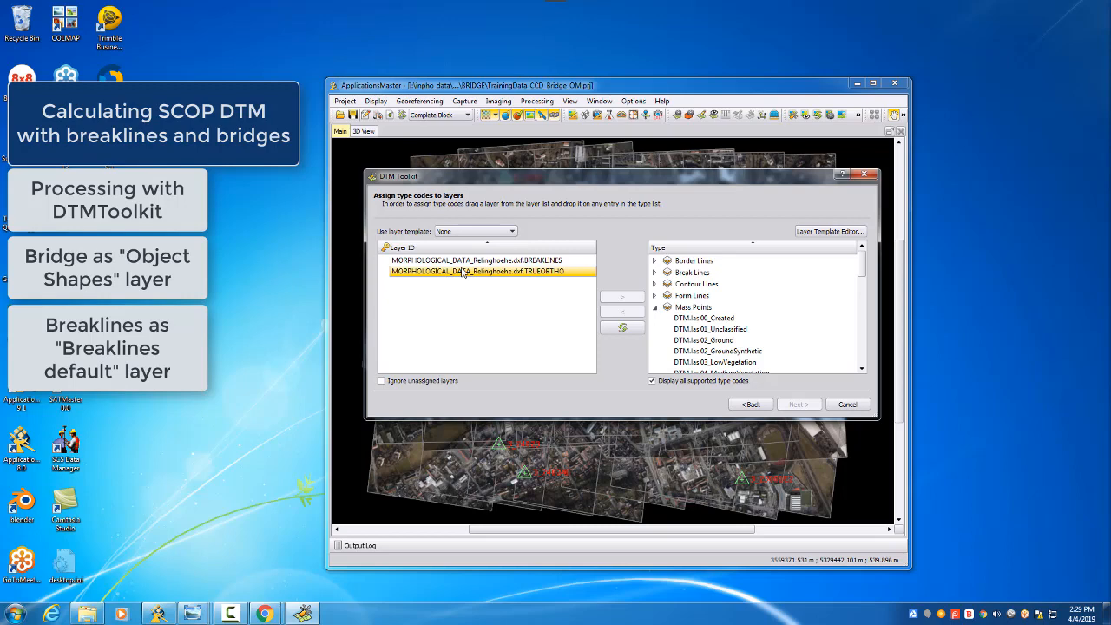
{"action": "left_click", "coordinate": [517, 262]}
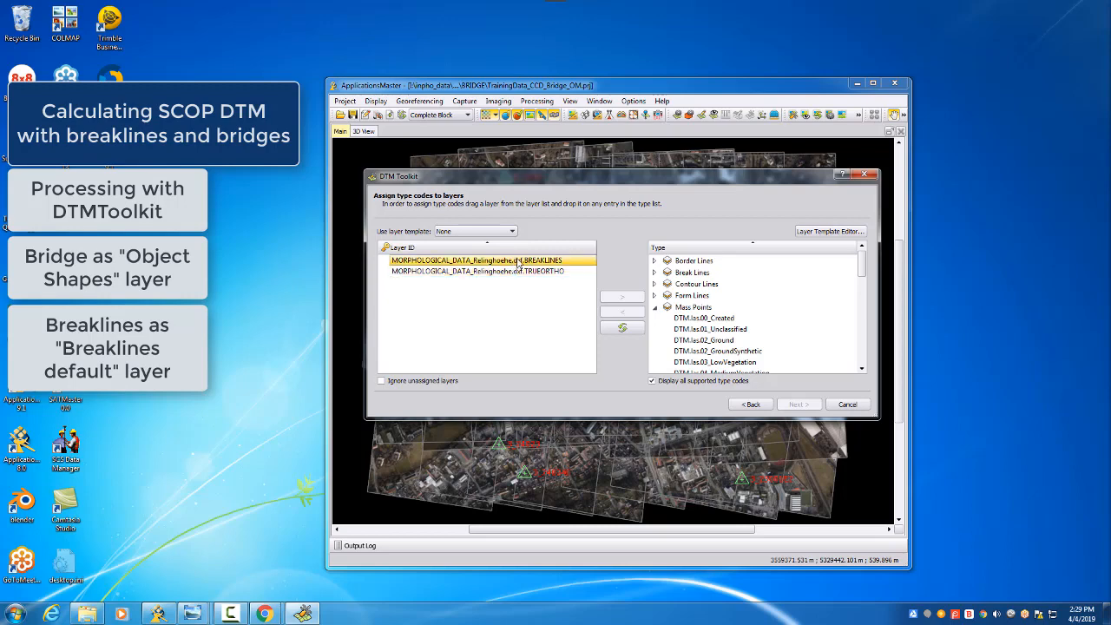
{"action": "left_click", "coordinate": [540, 283]}
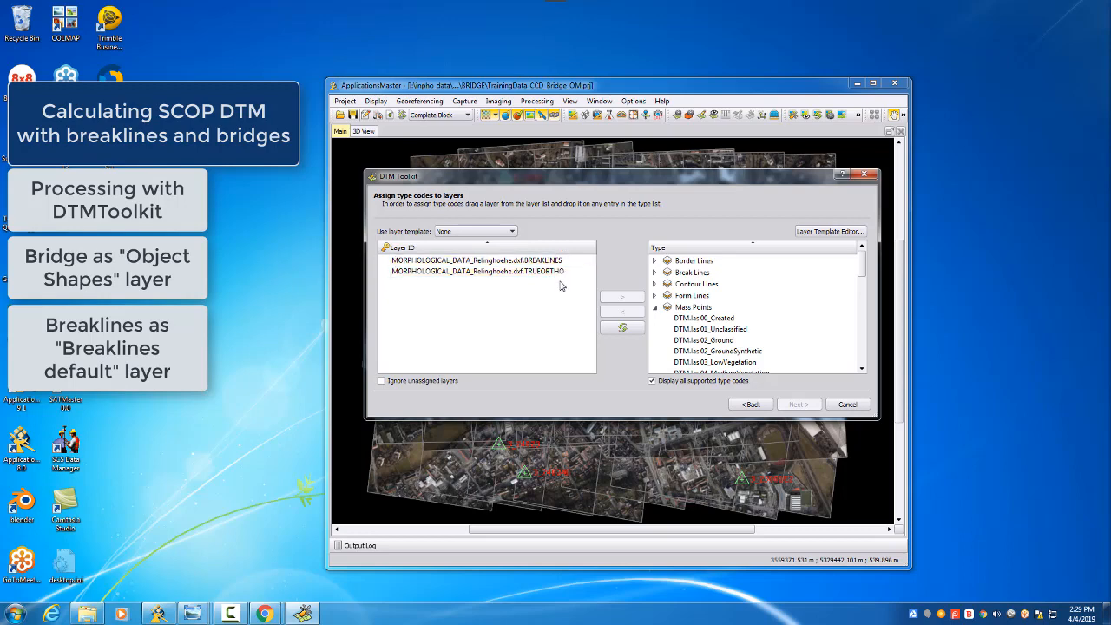
{"action": "left_click", "coordinate": [555, 262]}
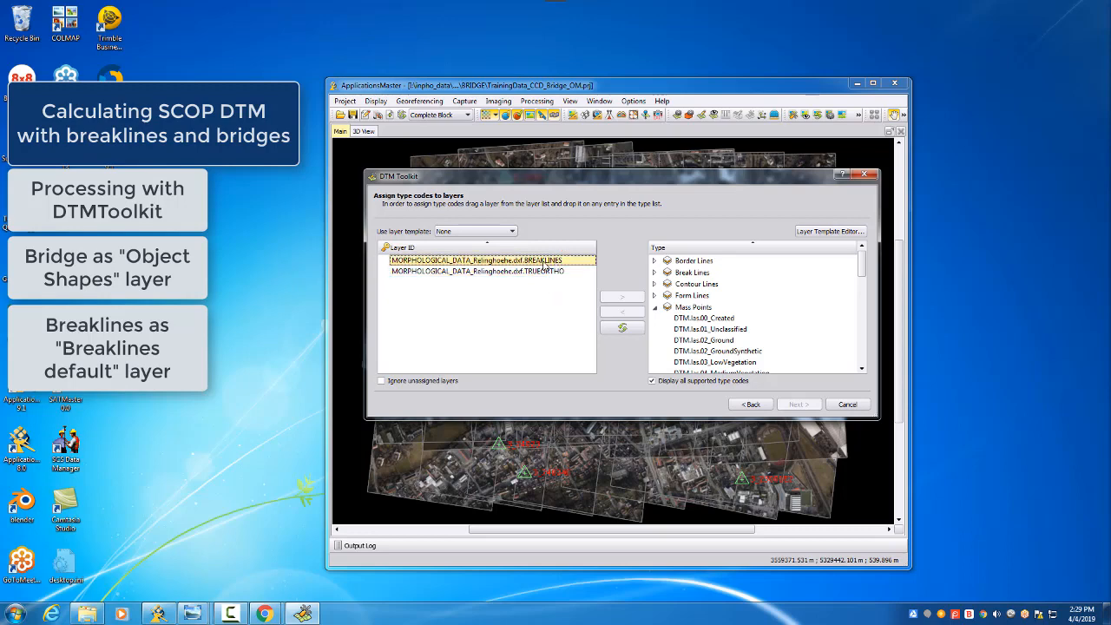
- Turn off the display of all supported type codes and assign the BREAKLINES layer to the Break Lines type
{"action": "mouse_move", "coordinate": [575, 266]}
{"action": "left_mouse_down"}
{"action": "mouse_move", "coordinate": [686, 274]}
{"action": "mouse_move", "coordinate": [673, 295]}
{"action": "mouse_move", "coordinate": [574, 271]}
{"action": "mouse_move", "coordinate": [622, 263]}
{"action": "mouse_move", "coordinate": [669, 273]}
{"action": "mouse_move", "coordinate": [554, 262]}
{"action": "left_mouse_up"}
{"action": "left_click", "coordinate": [657, 262]}
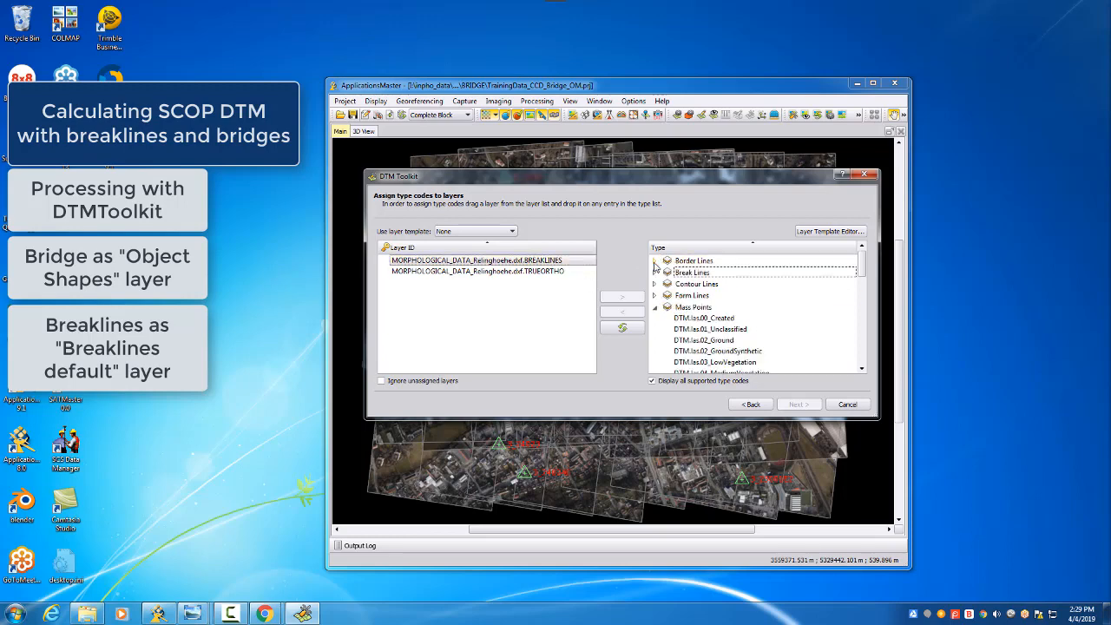
{"action": "left_click", "coordinate": [652, 381]}
{"action": "left_click", "coordinate": [520, 260]}
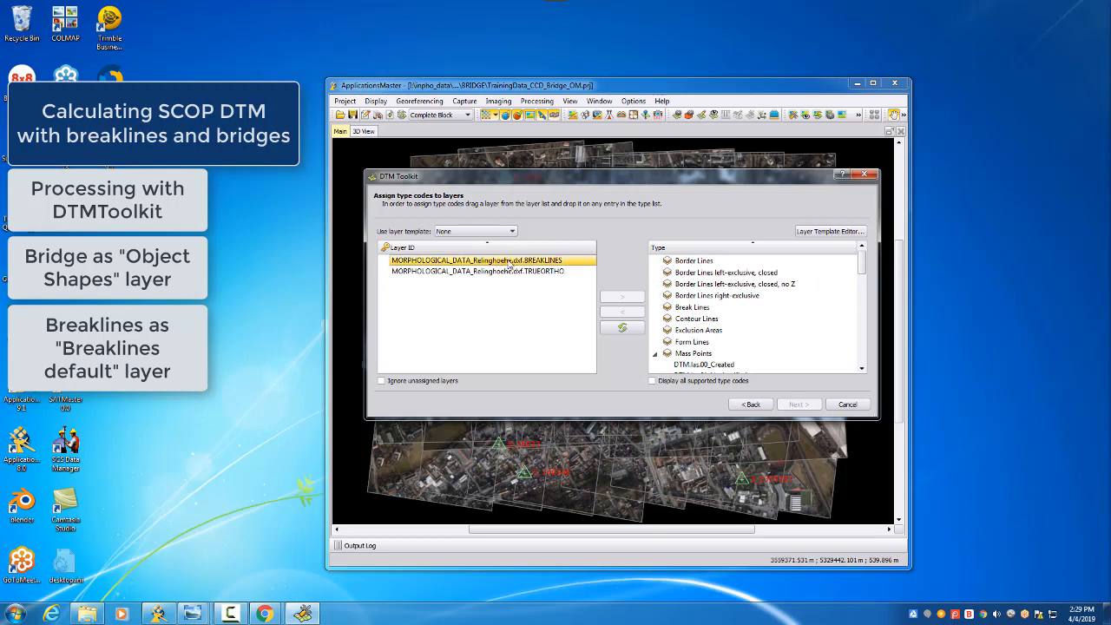
{"action": "left_click_drag", "start_coordinate": [554, 259], "coordinate": [705, 310]}
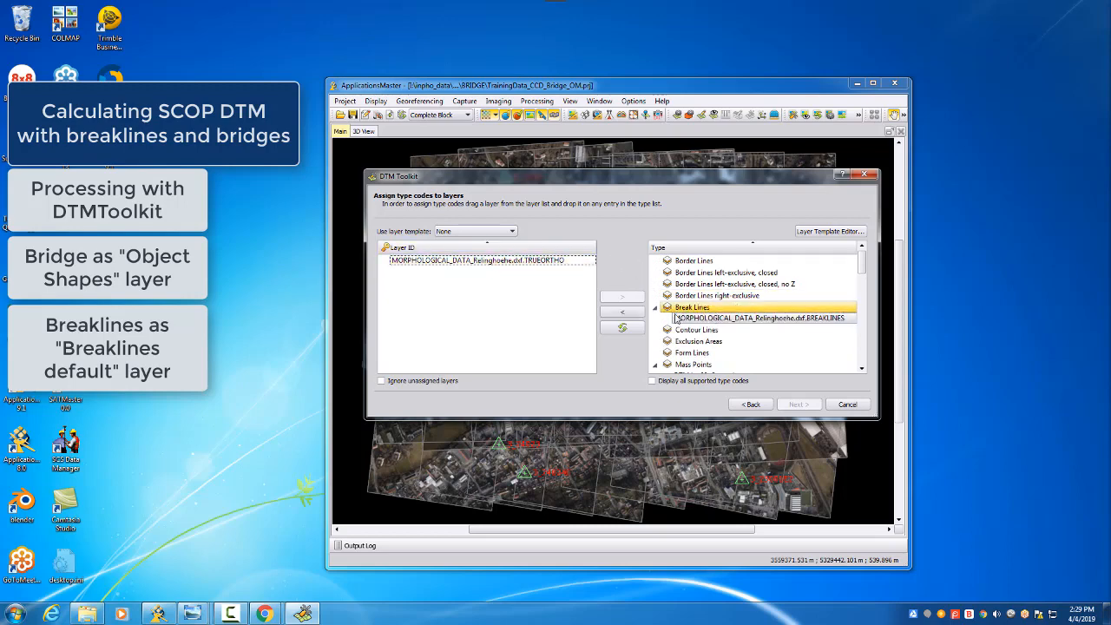
- Assign the TRUEORTHO layer to the Object Shapes type and continue to the interpolation options
{"action": "scroll", "coordinate": [710, 323], "scroll_direction": "down", "scroll_amount": 2}
{"action": "left_click", "coordinate": [655, 296]}
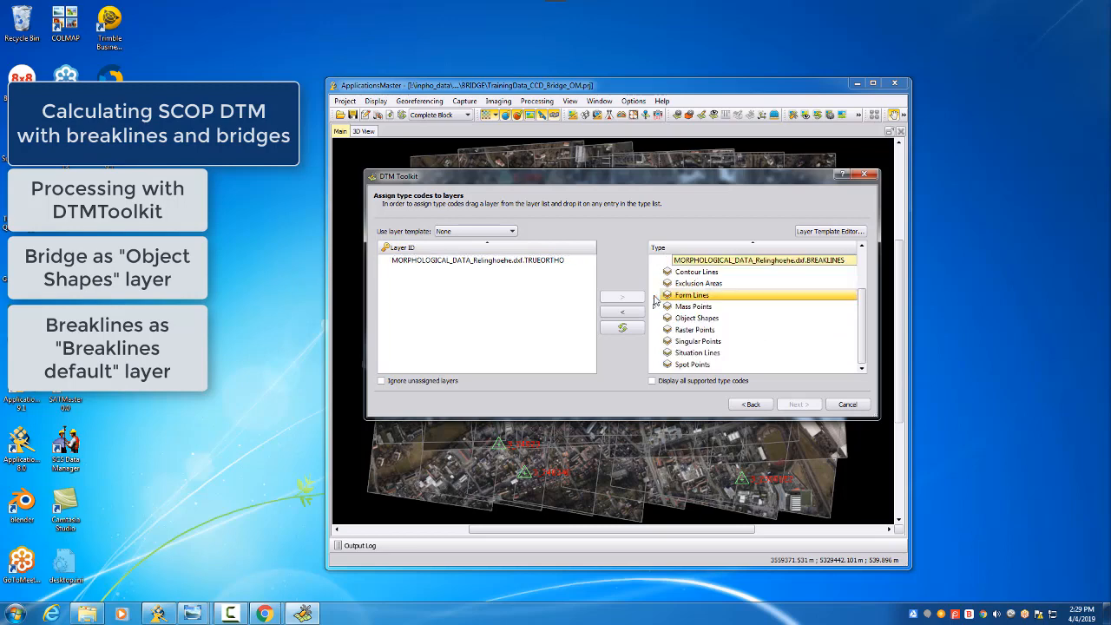
{"action": "left_click", "coordinate": [699, 319]}
{"action": "left_click", "coordinate": [499, 260]}
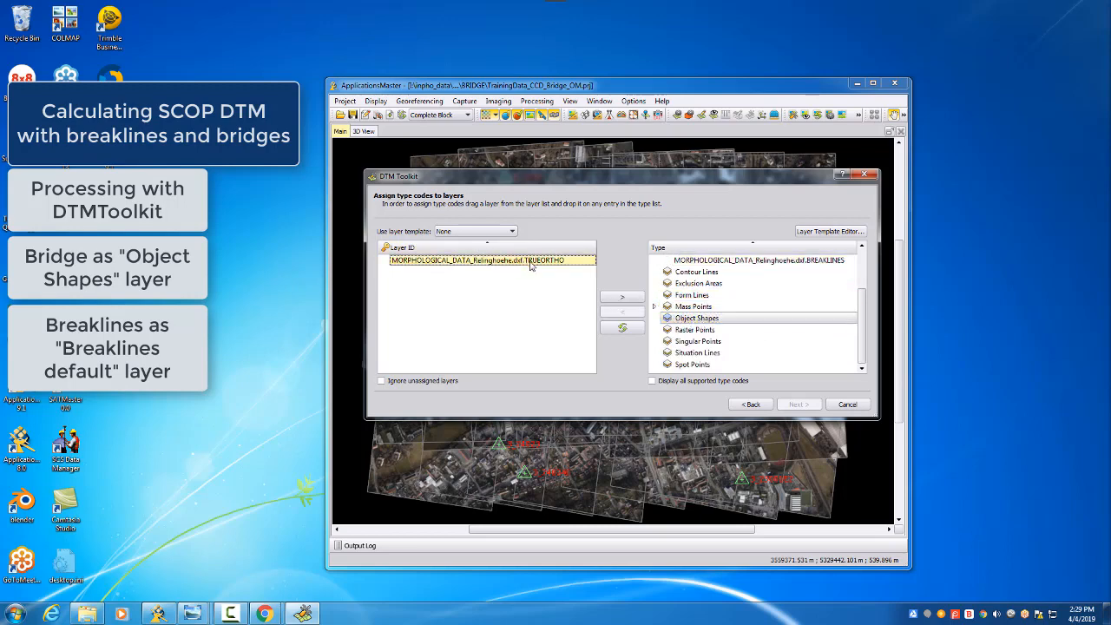
{"action": "left_click", "coordinate": [634, 297]}
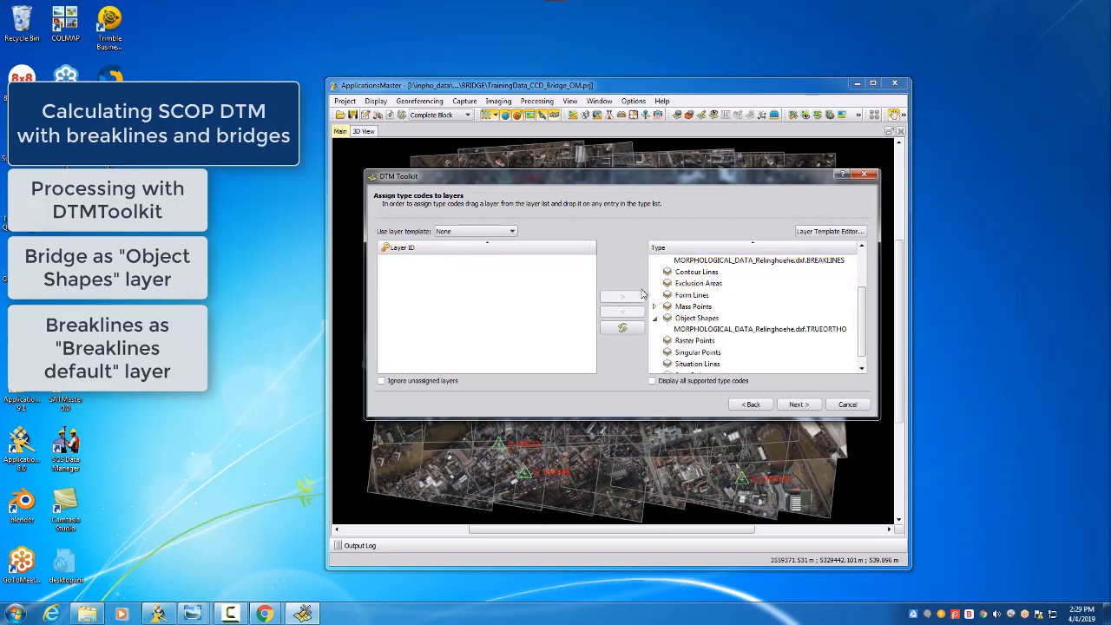
{"action": "left_click", "coordinate": [795, 403]}
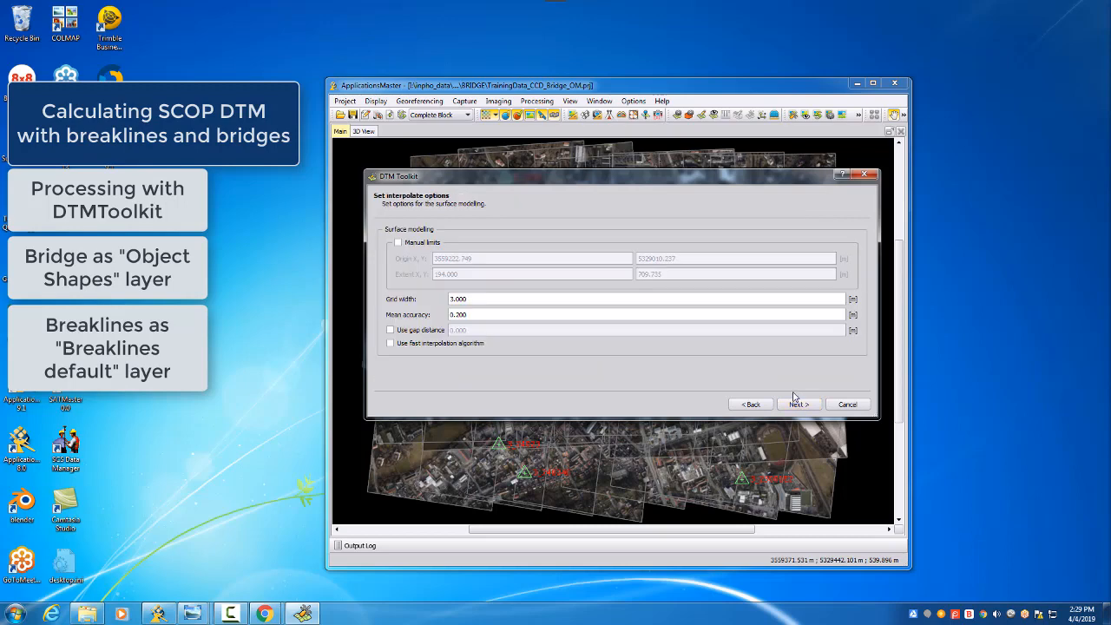
- Set the grid width to 1 m, run the surface model calculation, and finish the DTM Toolkit
{"action": "left_click", "coordinate": [485, 300]}
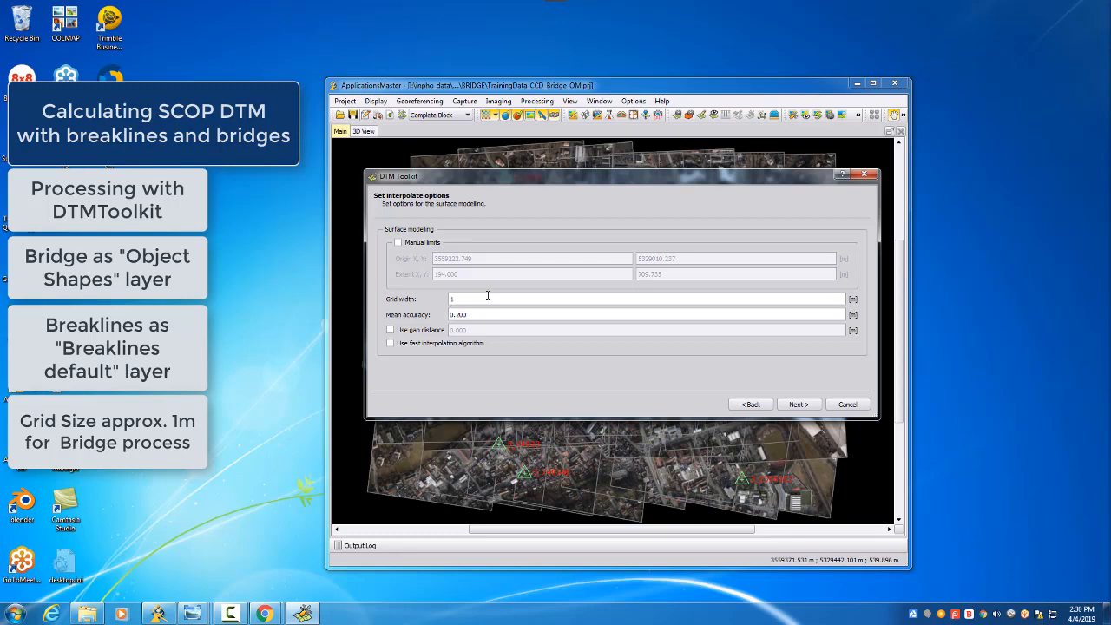
{"action": "left_click", "coordinate": [799, 405]}
{"action": "left_click", "coordinate": [797, 405]}
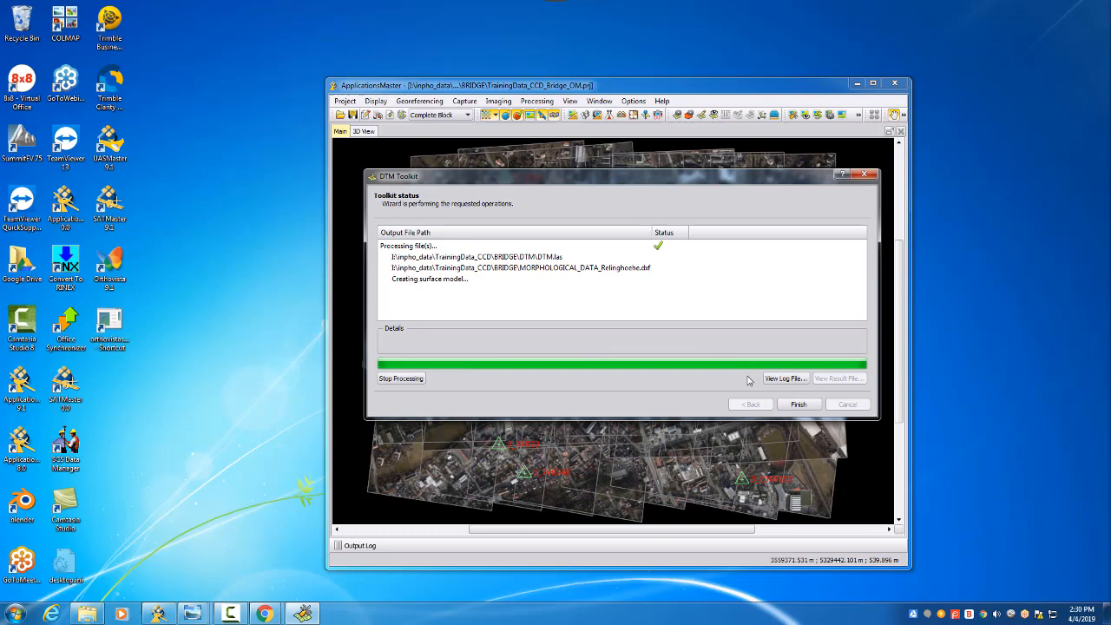
{"action": "left_click", "coordinate": [798, 405]}
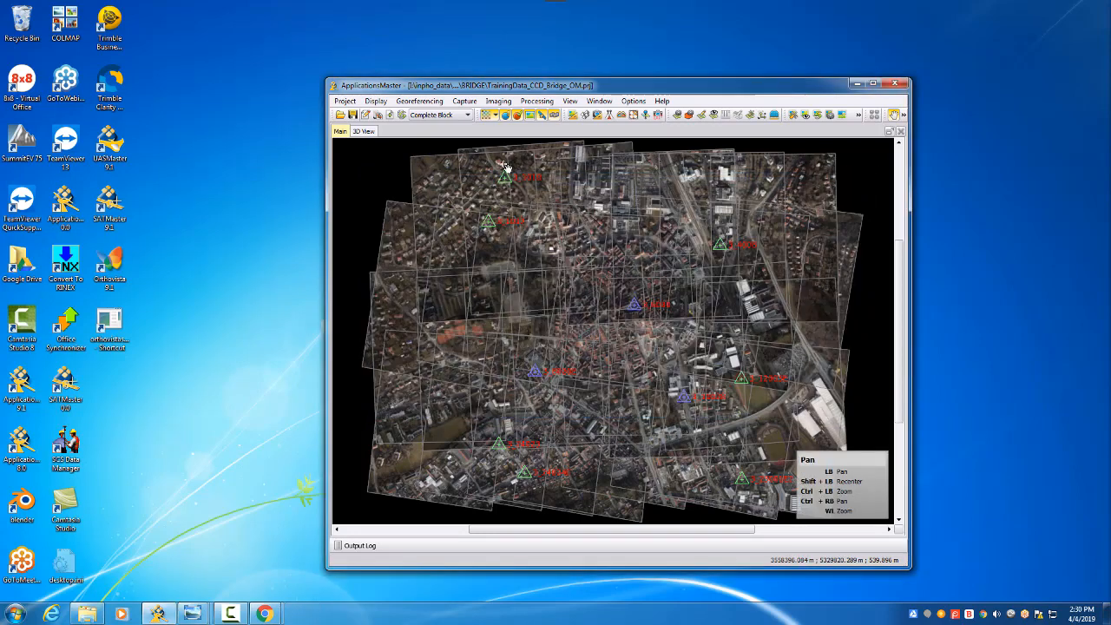
- Switch to DTMaster and unload the DTM_surfacemodel.dtm, DTM.las, and Building terrain data
{"action": "left_click", "coordinate": [468, 102]}
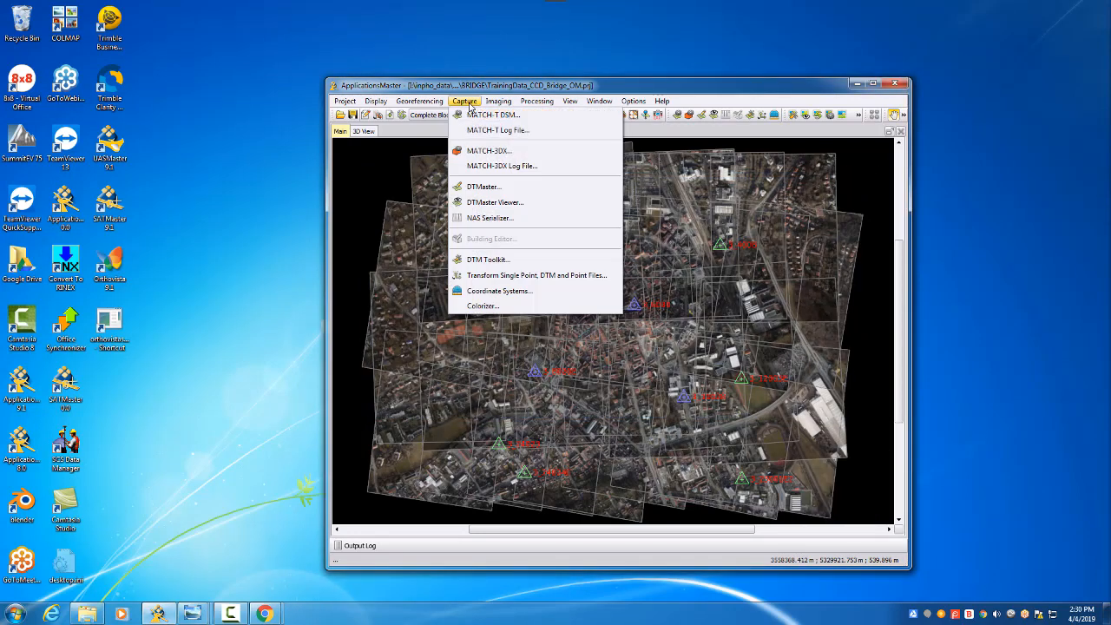
{"action": "left_click", "coordinate": [514, 189]}
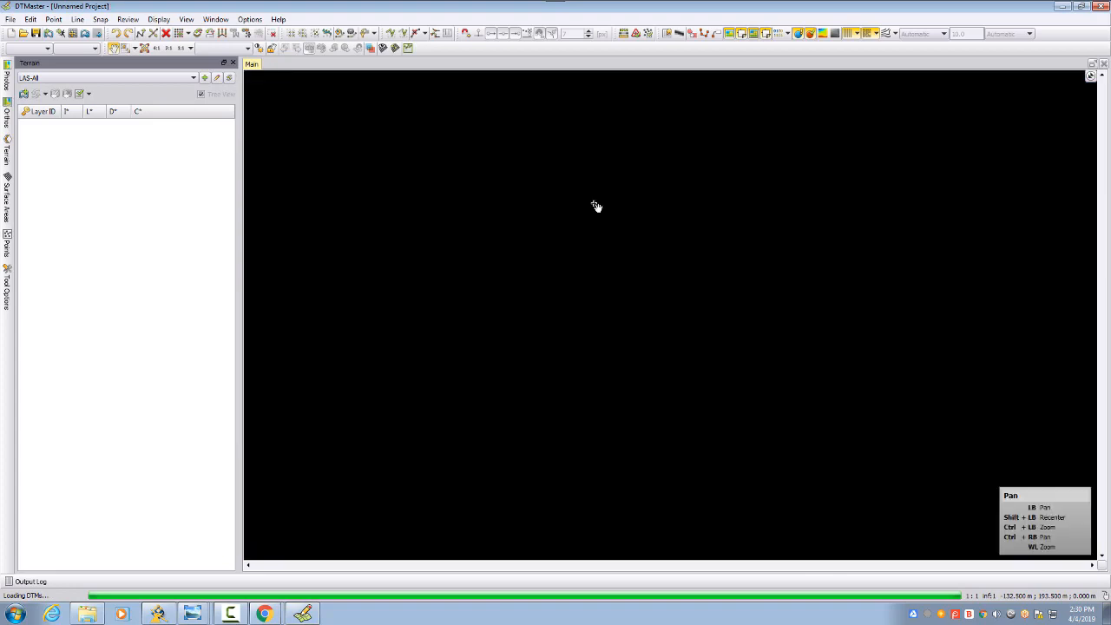
{"action": "left_click", "coordinate": [78, 125]}
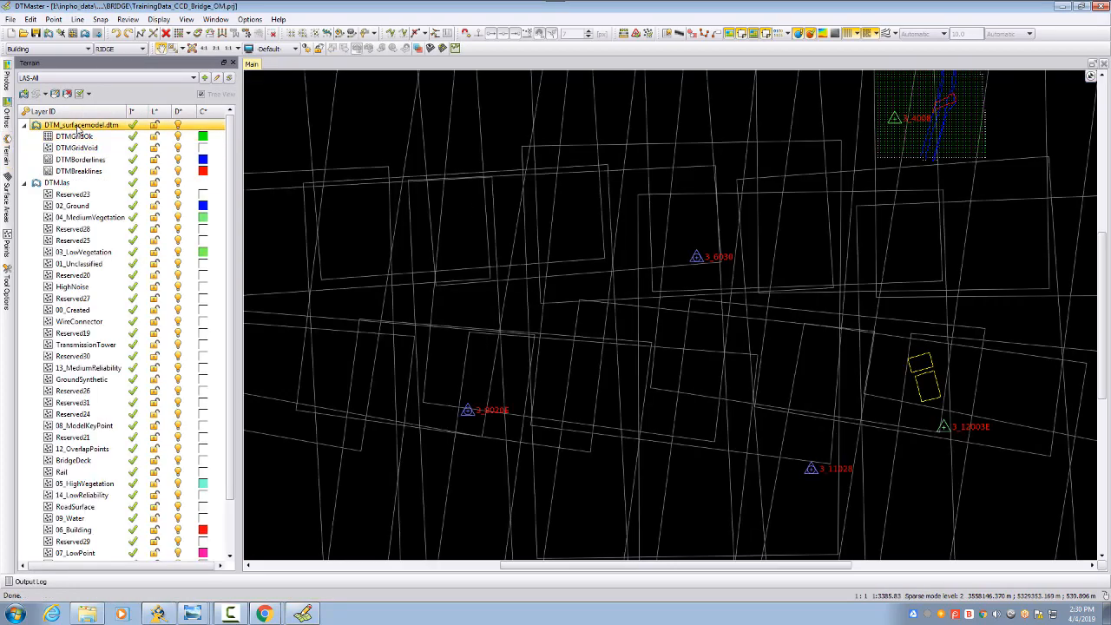
{"action": "left_click", "coordinate": [67, 94]}
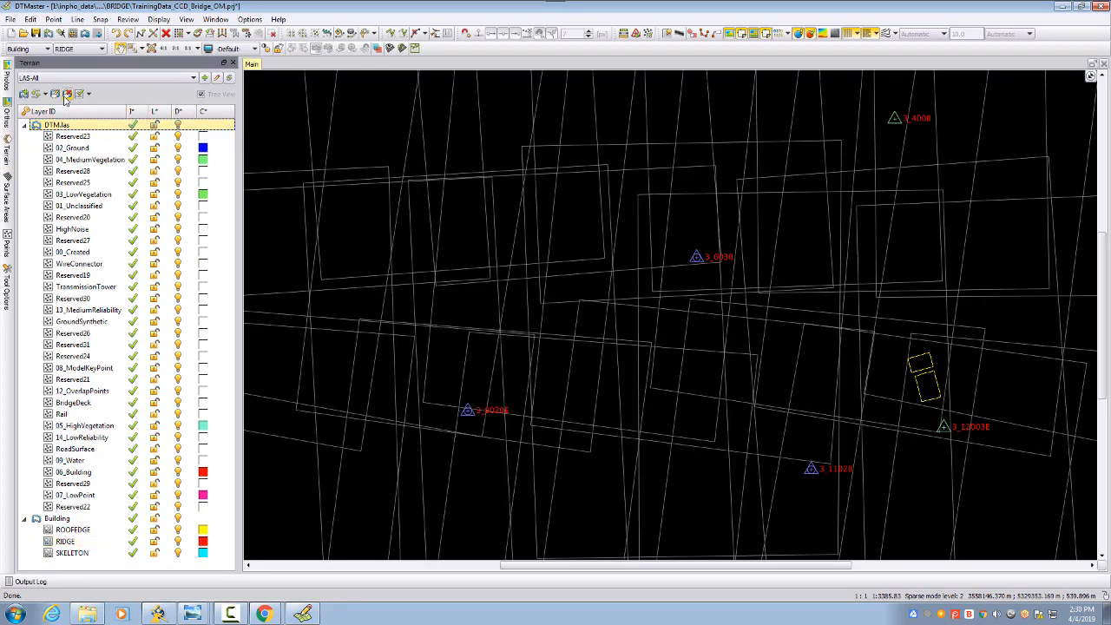
{"action": "left_click", "coordinate": [67, 93]}
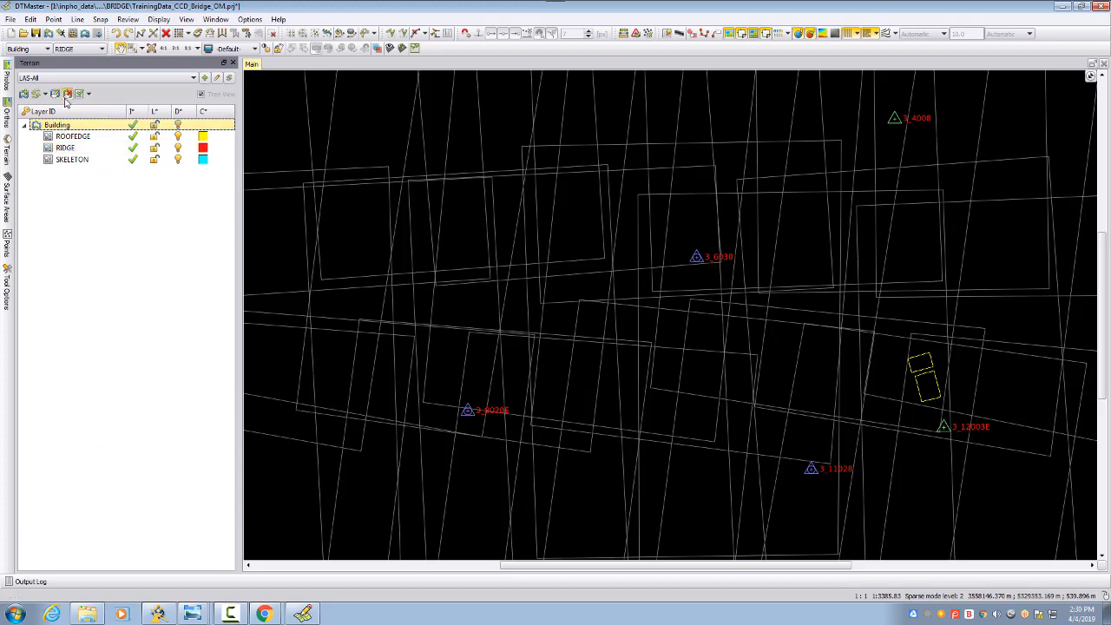
{"action": "left_click", "coordinate": [66, 95]}
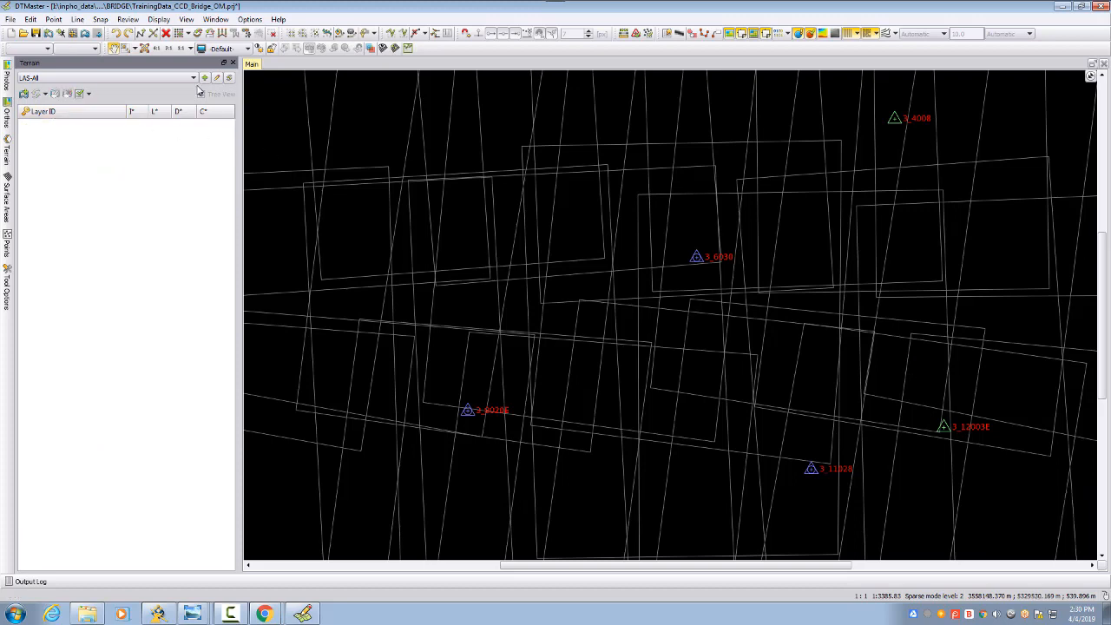
- Quickload the calculated surface model from the DTM folder inside SCOPDTM-WithBridge, using metres for the XY and Z units
{"action": "left_click", "coordinate": [11, 19]}
{"action": "mouse_move", "coordinate": [35, 127]}
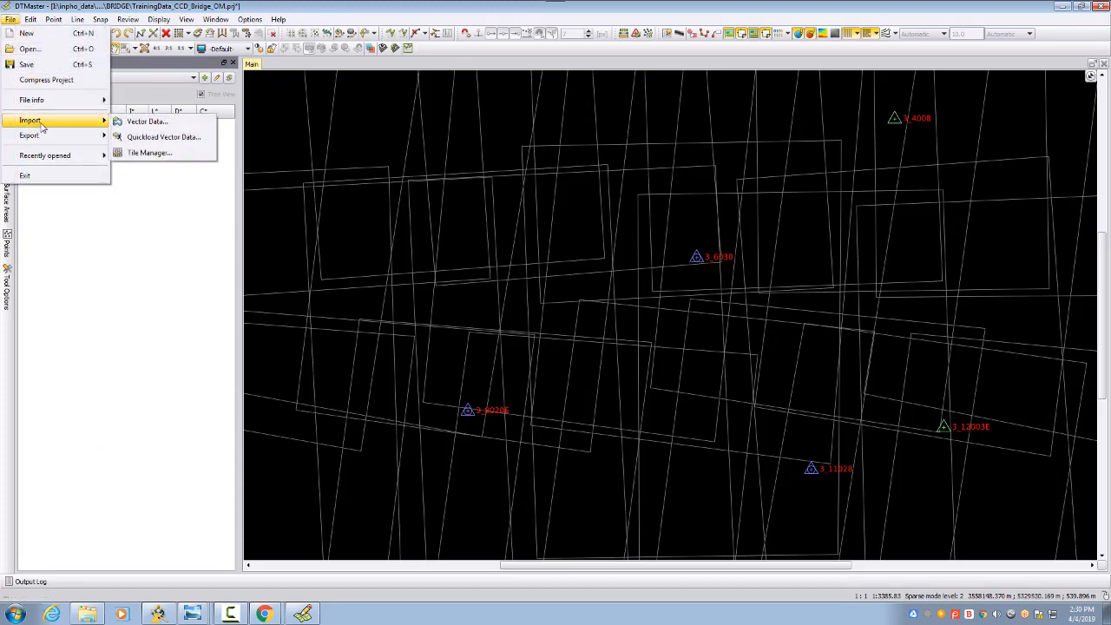
{"action": "left_click", "coordinate": [160, 137]}
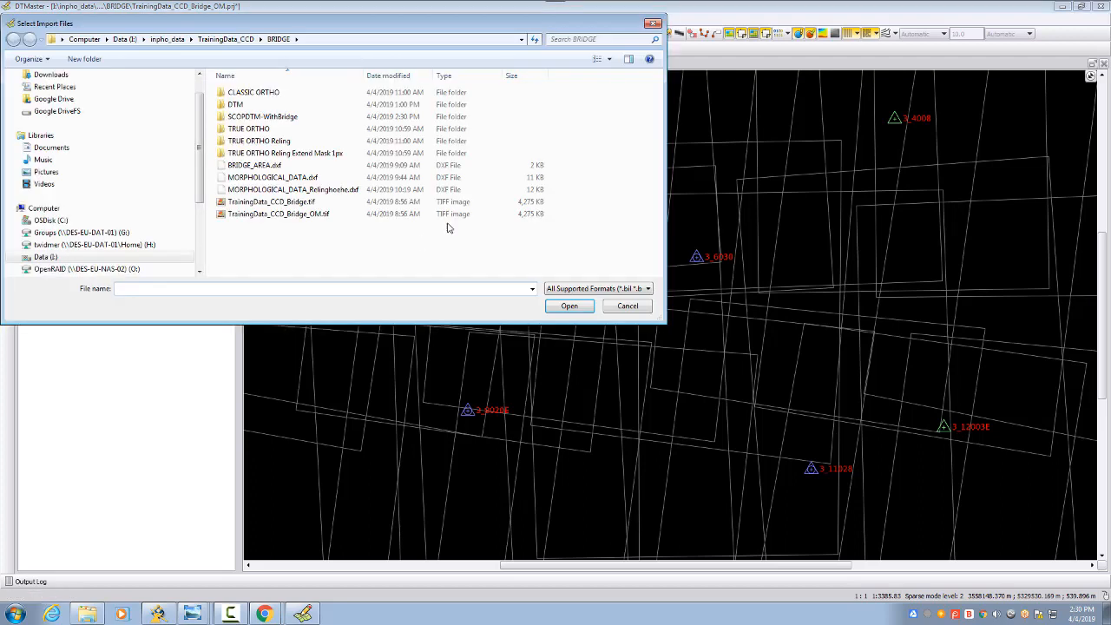
{"action": "double_click", "coordinate": [262, 117]}
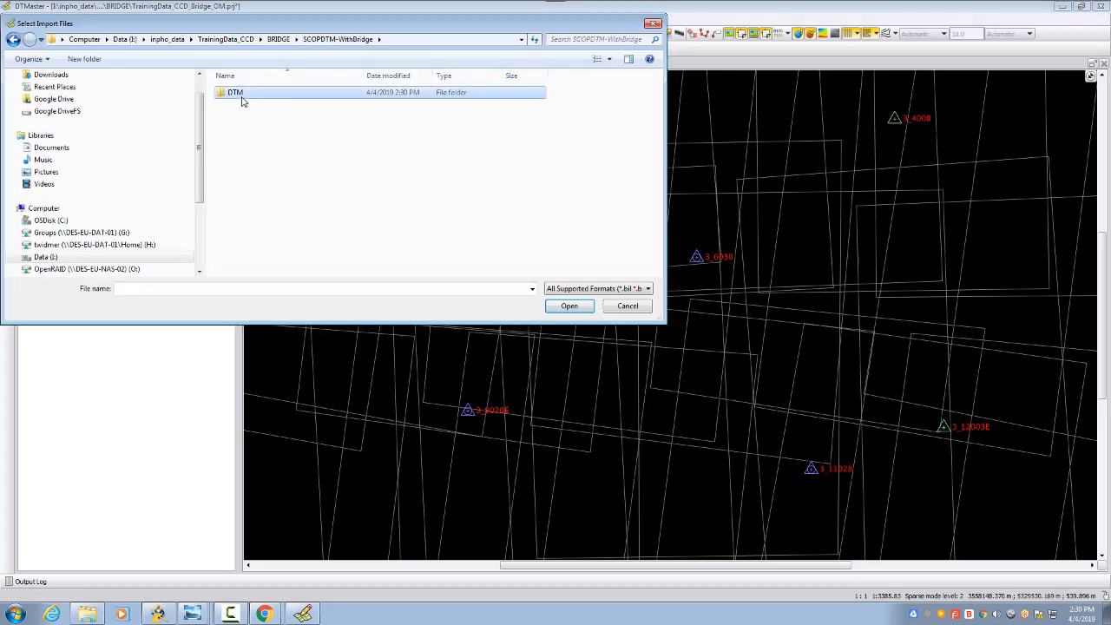
{"action": "double_click", "coordinate": [244, 96]}
{"action": "left_click", "coordinate": [243, 97]}
{"action": "left_click", "coordinate": [568, 305]}
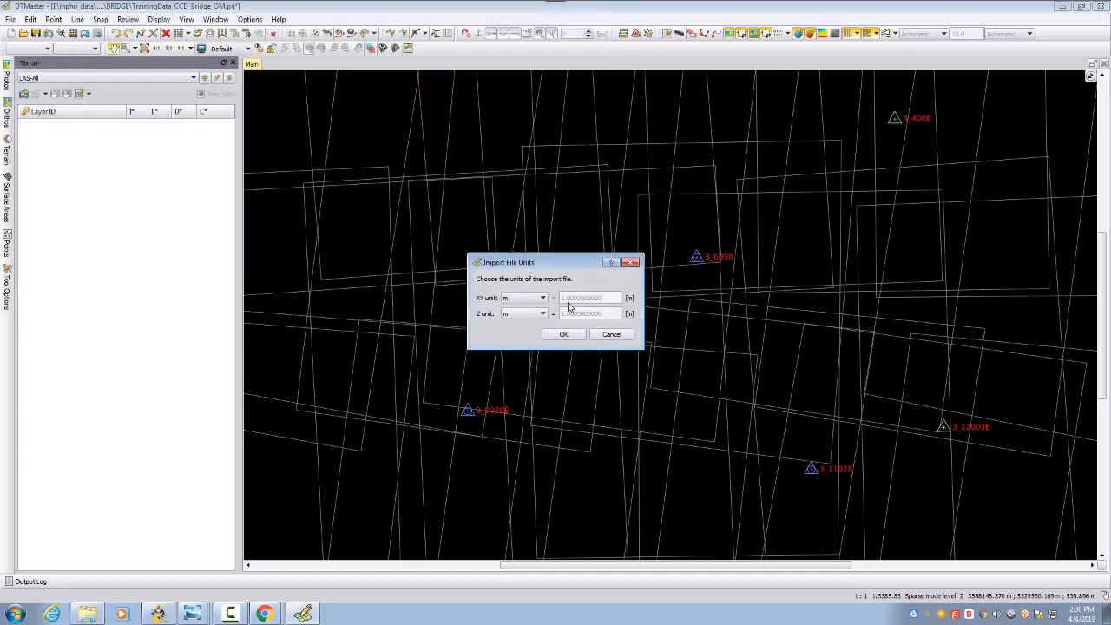
{"action": "left_click", "coordinate": [570, 337]}
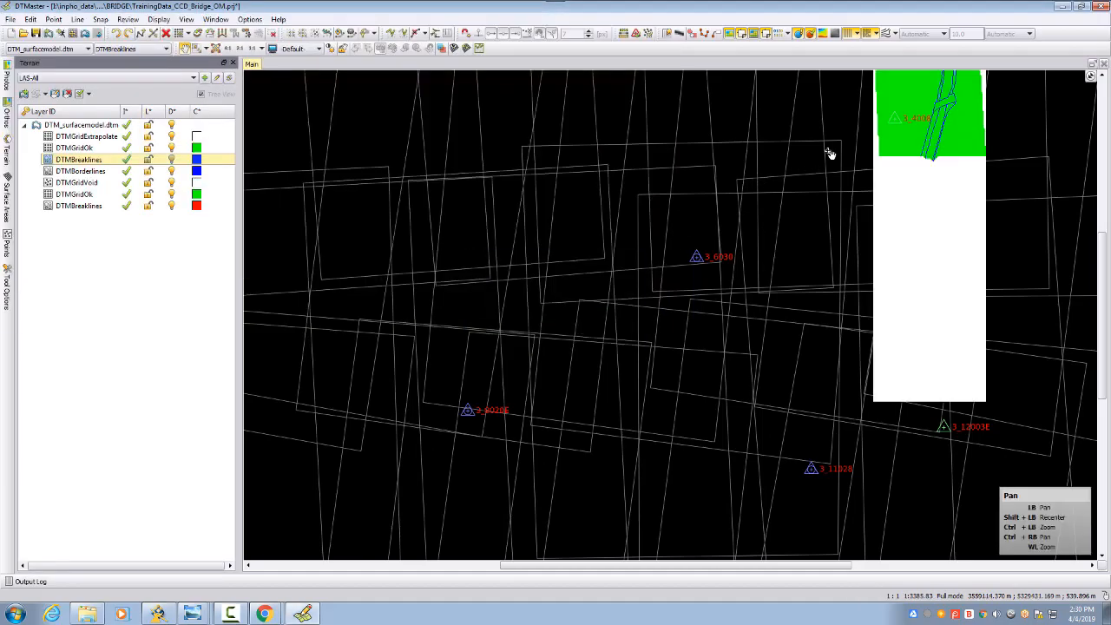
- Set the colour of the DTMBorderlines layer in the imported surface model to red
{"action": "left_click_drag", "start_coordinate": [830, 154], "coordinate": [518, 443]}
{"action": "scroll", "coordinate": [531, 427], "scroll_direction": "up", "scroll_amount": 3}
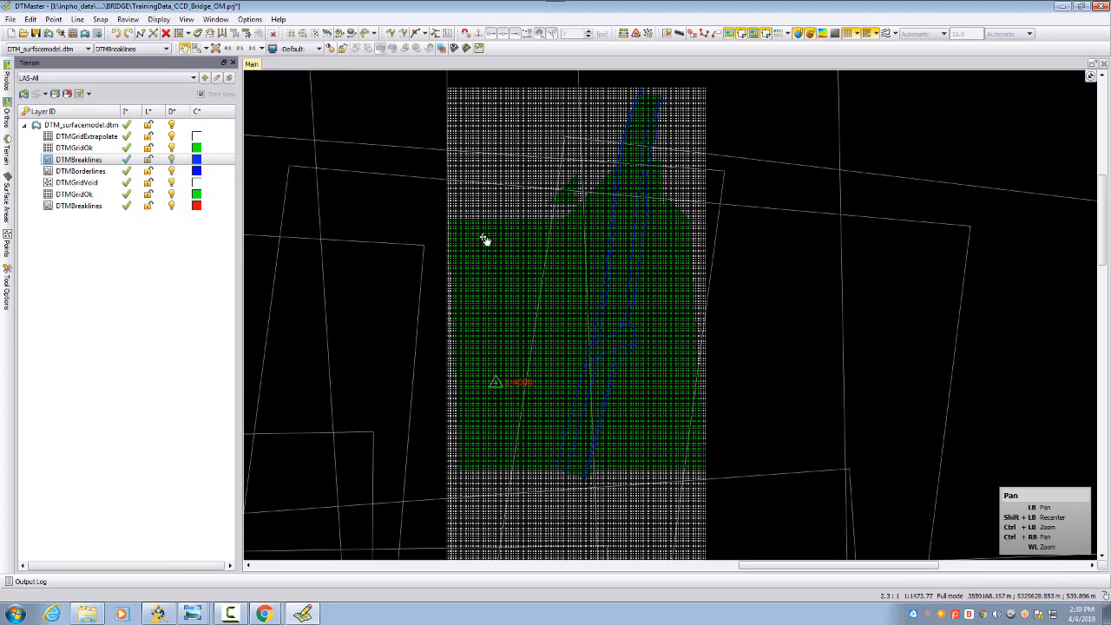
{"action": "left_click", "coordinate": [198, 171]}
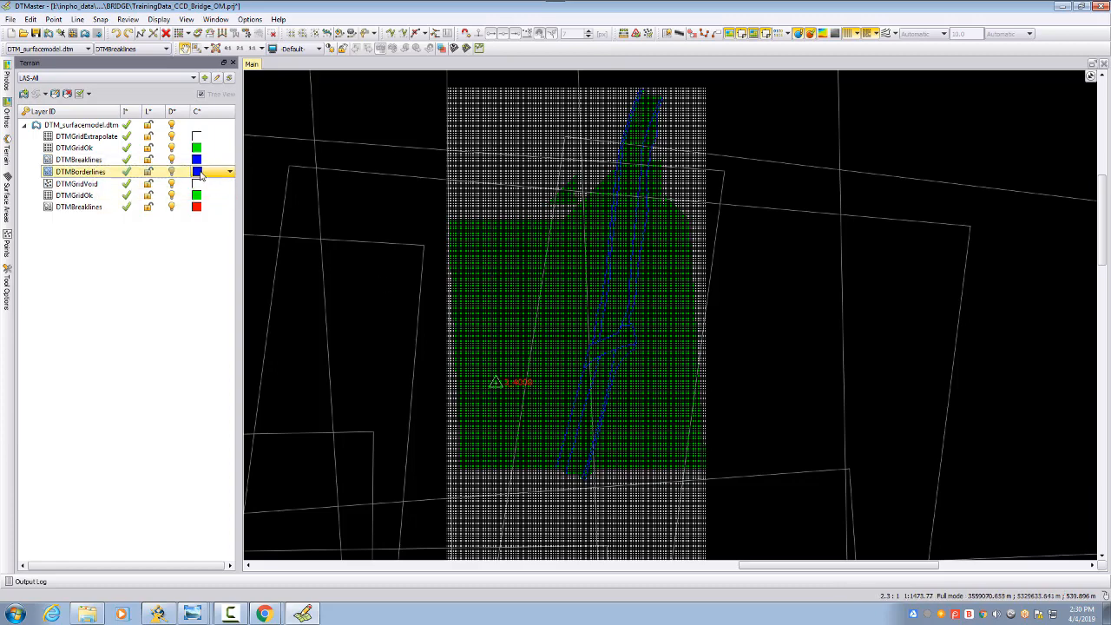
{"action": "left_click", "coordinate": [199, 172]}
{"action": "left_click", "coordinate": [197, 208]}
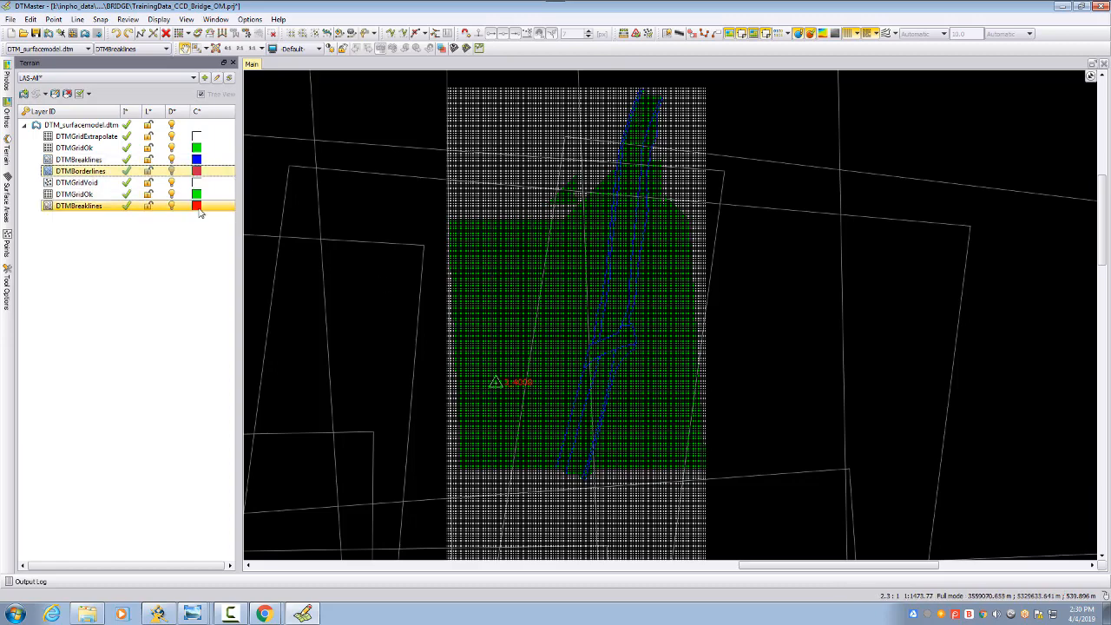
- Set the colour of the first DTMBreaklines layer to red
{"action": "scroll", "coordinate": [520, 323], "scroll_direction": "up", "scroll_amount": 4}
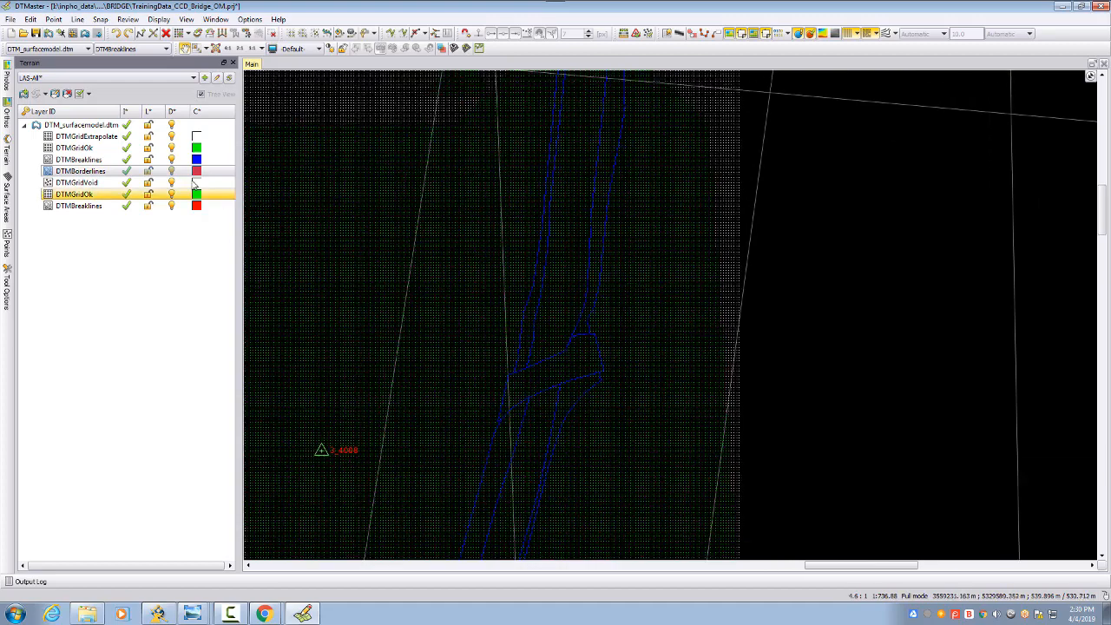
{"action": "left_click", "coordinate": [196, 159]}
{"action": "left_click", "coordinate": [198, 160]}
{"action": "left_click", "coordinate": [199, 196]}
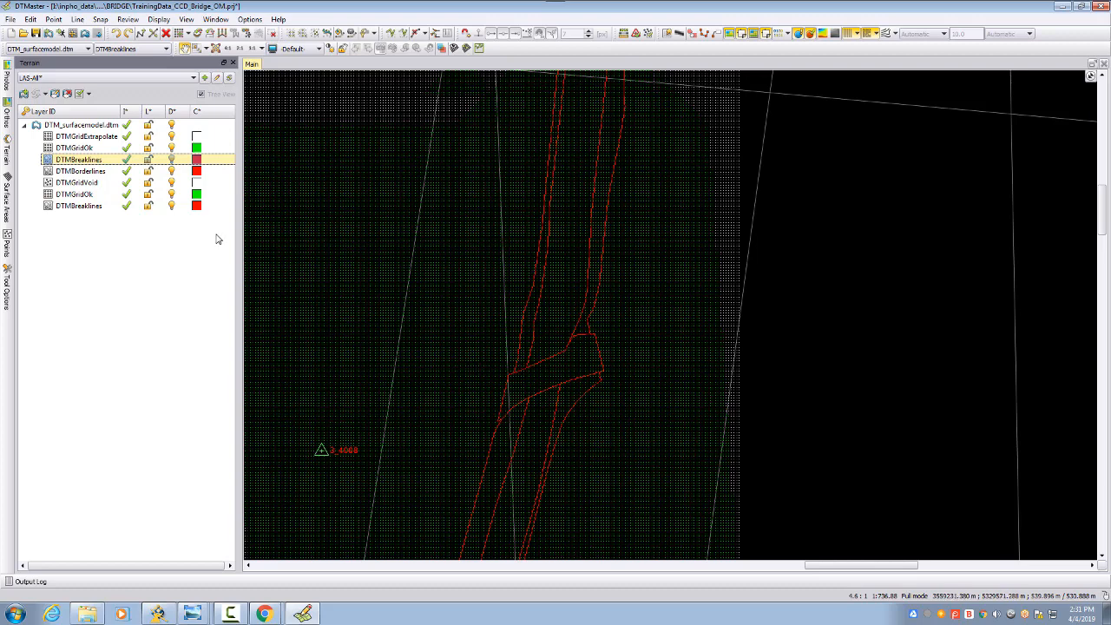
- Colour the last DTMBreaklines layer cyan and the first DTMBreaklines layer magenta
{"action": "left_click", "coordinate": [196, 208]}
{"action": "left_click", "coordinate": [196, 208]}
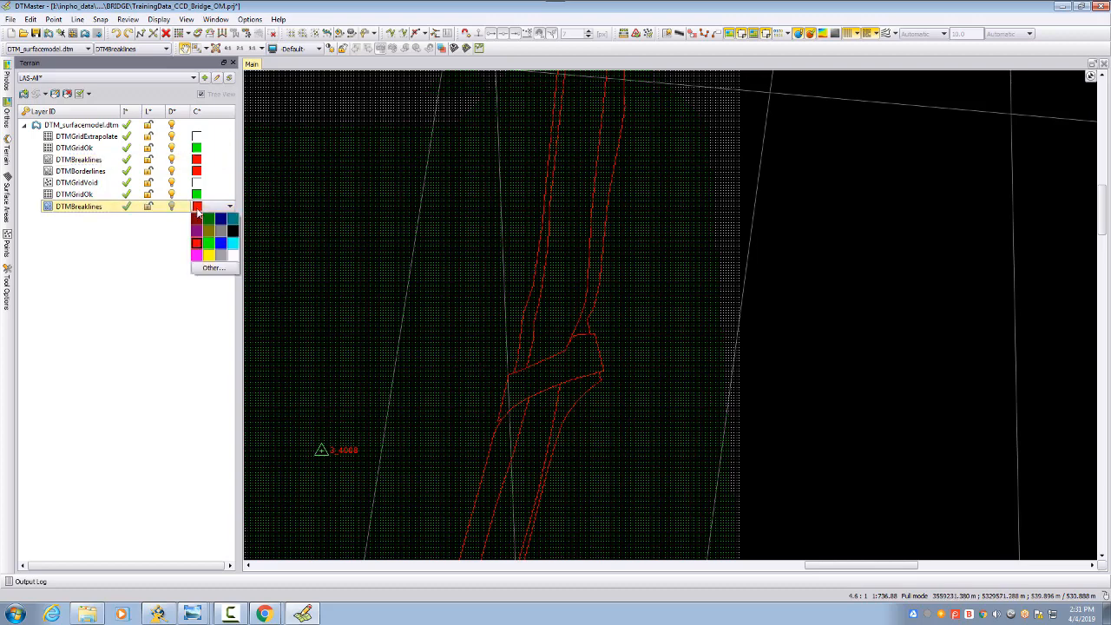
{"action": "left_click", "coordinate": [235, 243]}
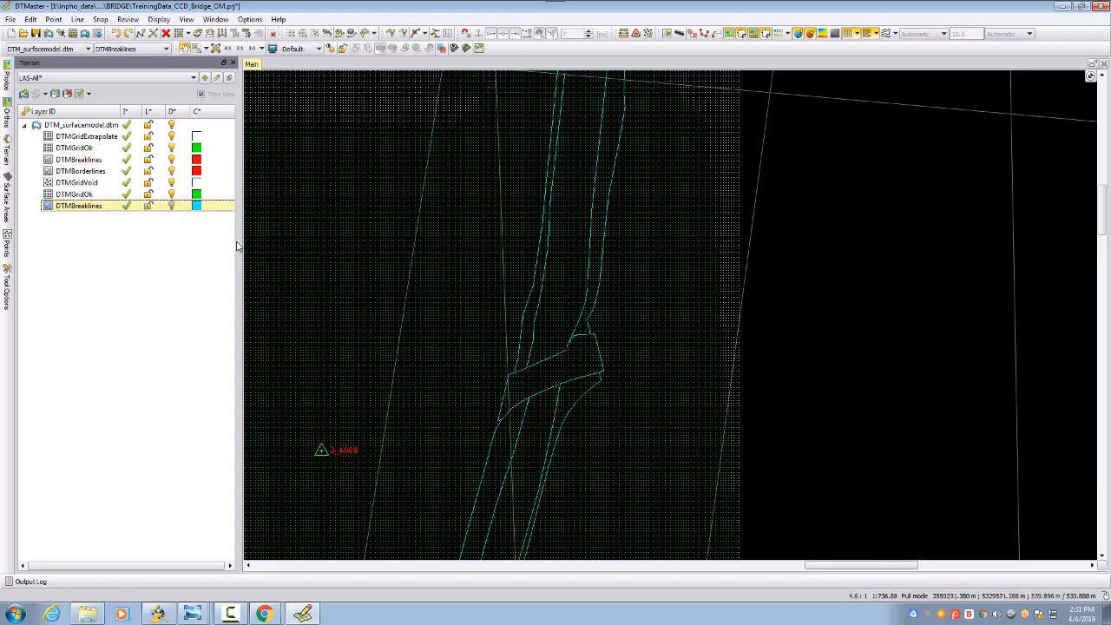
{"action": "left_click", "coordinate": [196, 160]}
{"action": "left_click", "coordinate": [196, 160]}
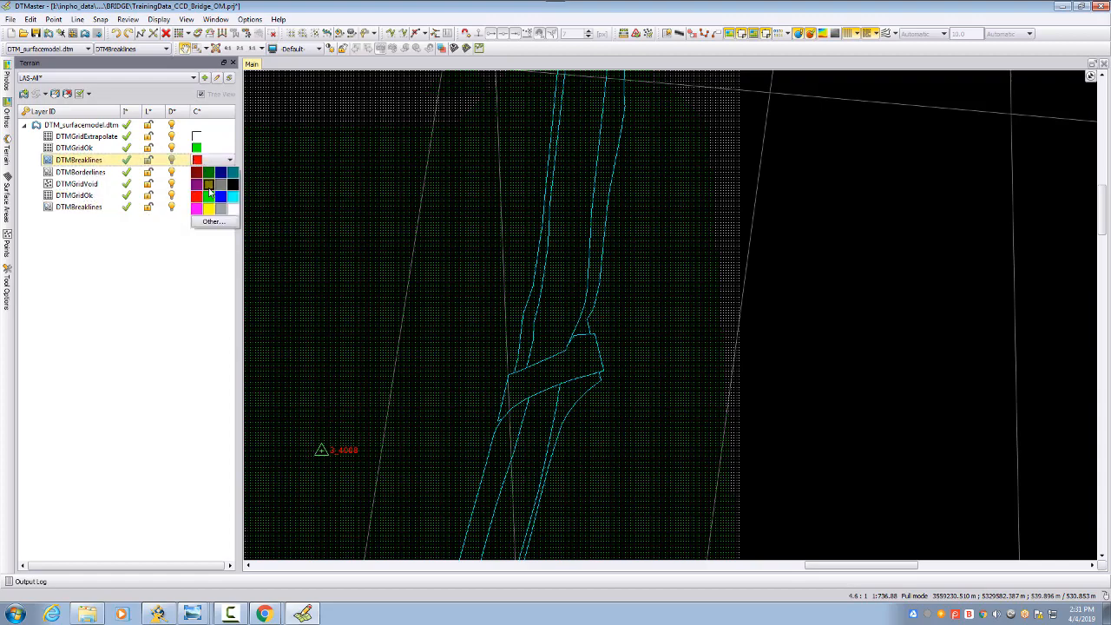
{"action": "left_click", "coordinate": [196, 208]}
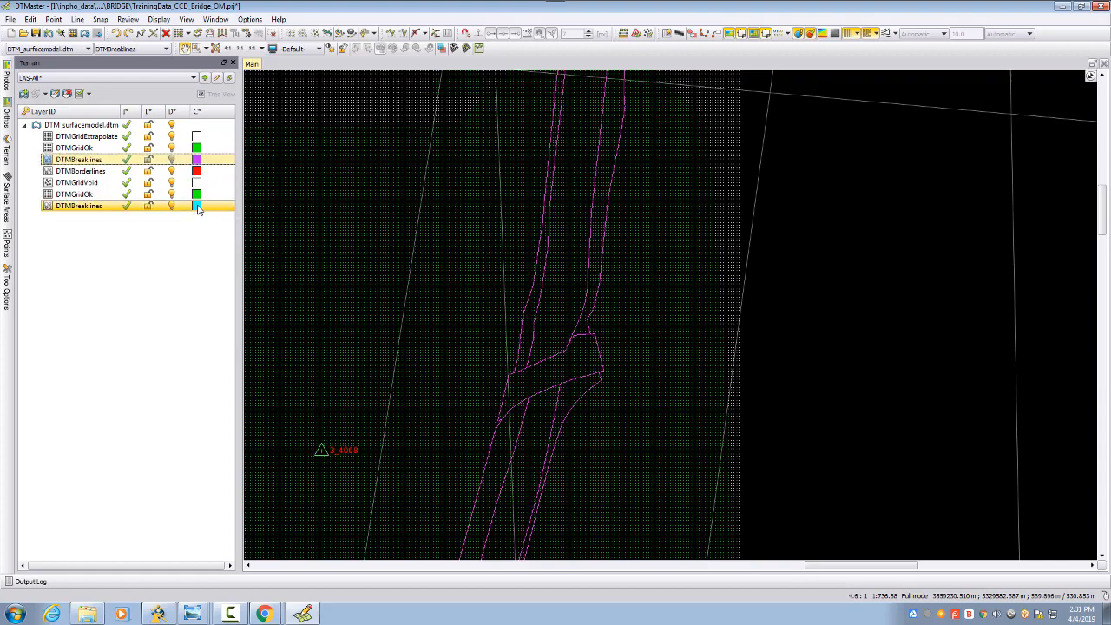
- Create a profile view covering the bridge and adjacent river breaklines, and set its height exaggeration to 1.0
{"action": "left_click_drag", "start_coordinate": [549, 304], "coordinate": [539, 247]}
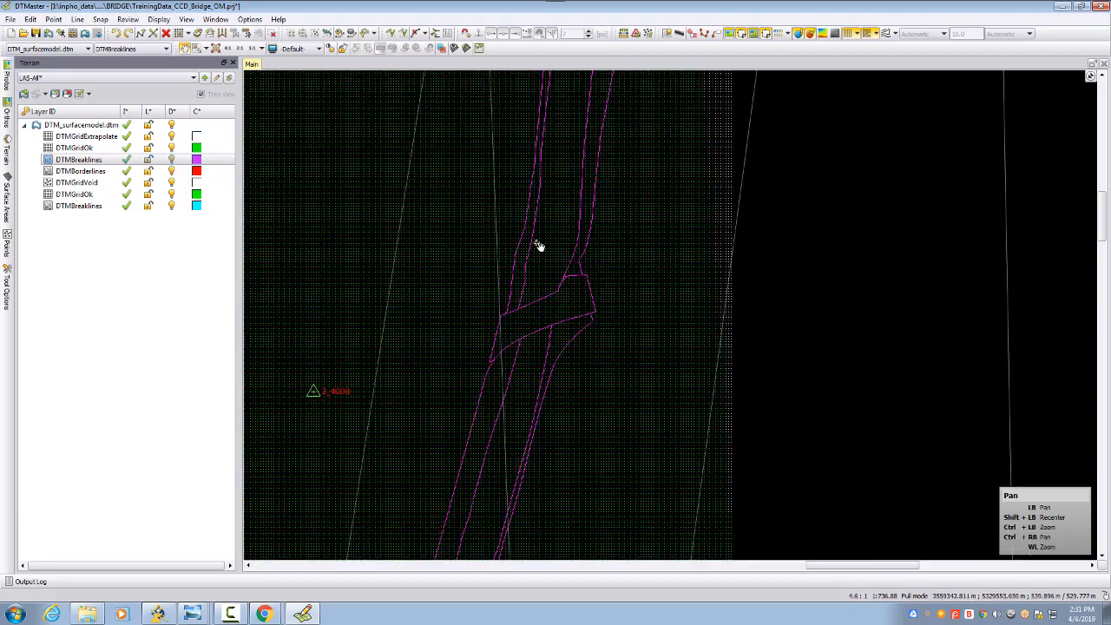
{"action": "scroll", "coordinate": [535, 262], "scroll_direction": "up", "scroll_amount": 2}
{"action": "scroll", "coordinate": [652, 287], "scroll_direction": "down", "scroll_amount": 4}
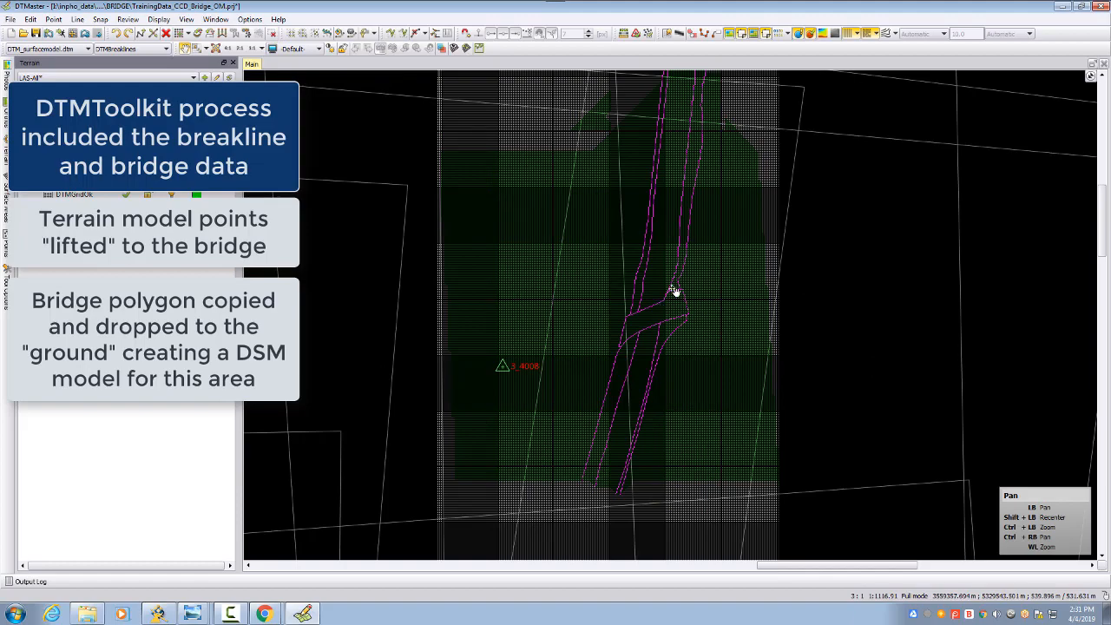
{"action": "scroll", "coordinate": [633, 326], "scroll_direction": "up", "scroll_amount": 2}
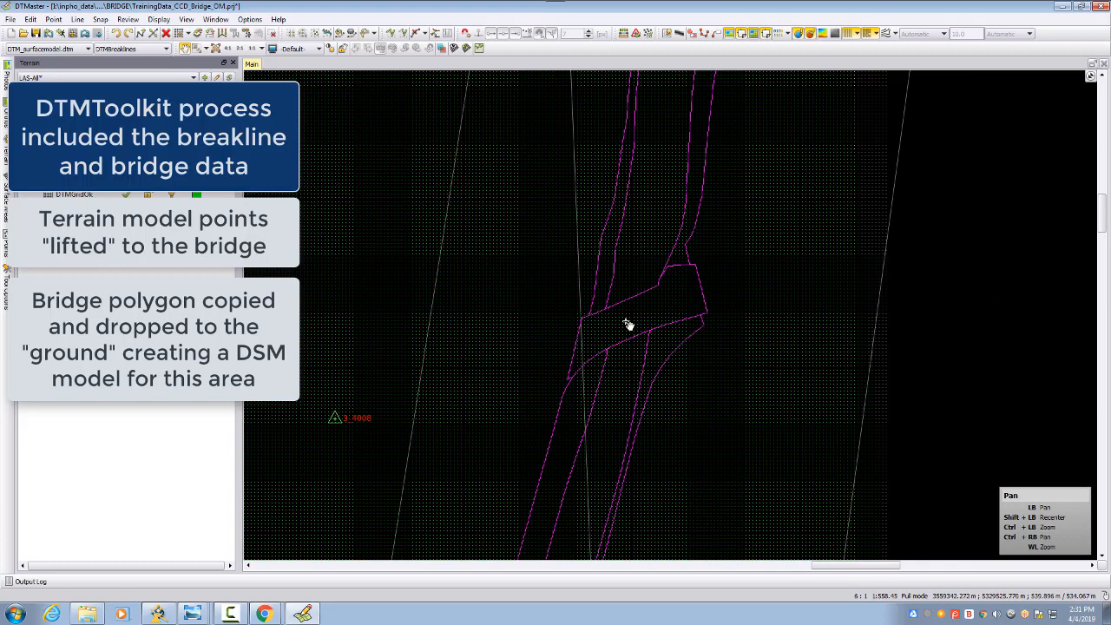
{"action": "left_click", "coordinate": [480, 50]}
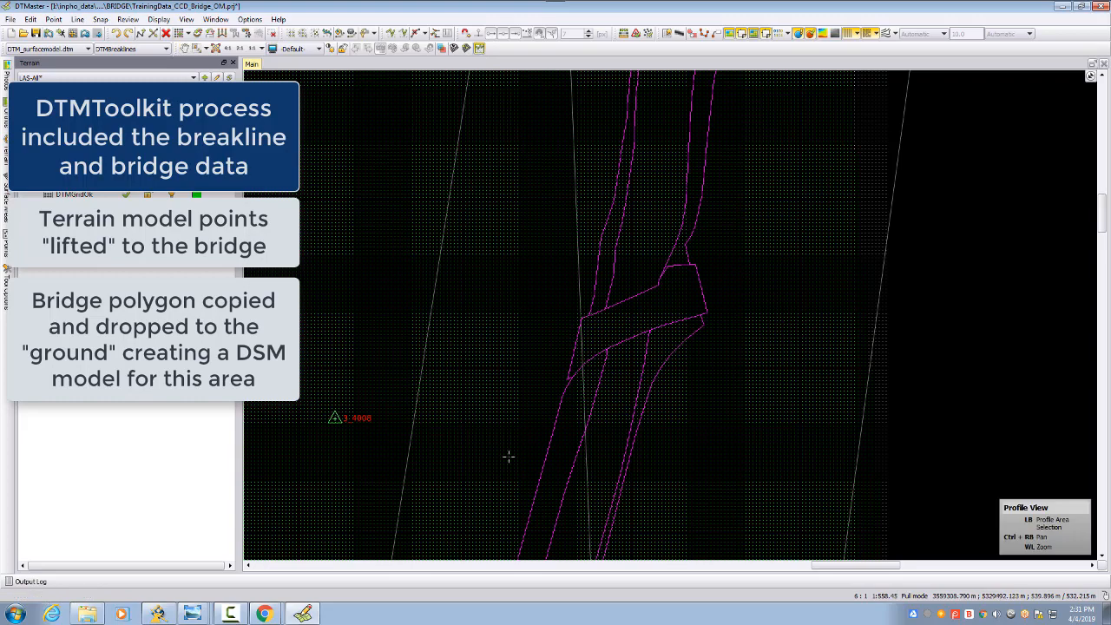
{"action": "left_click", "coordinate": [510, 491]}
{"action": "left_click", "coordinate": [519, 151]}
{"action": "left_click", "coordinate": [815, 151]}
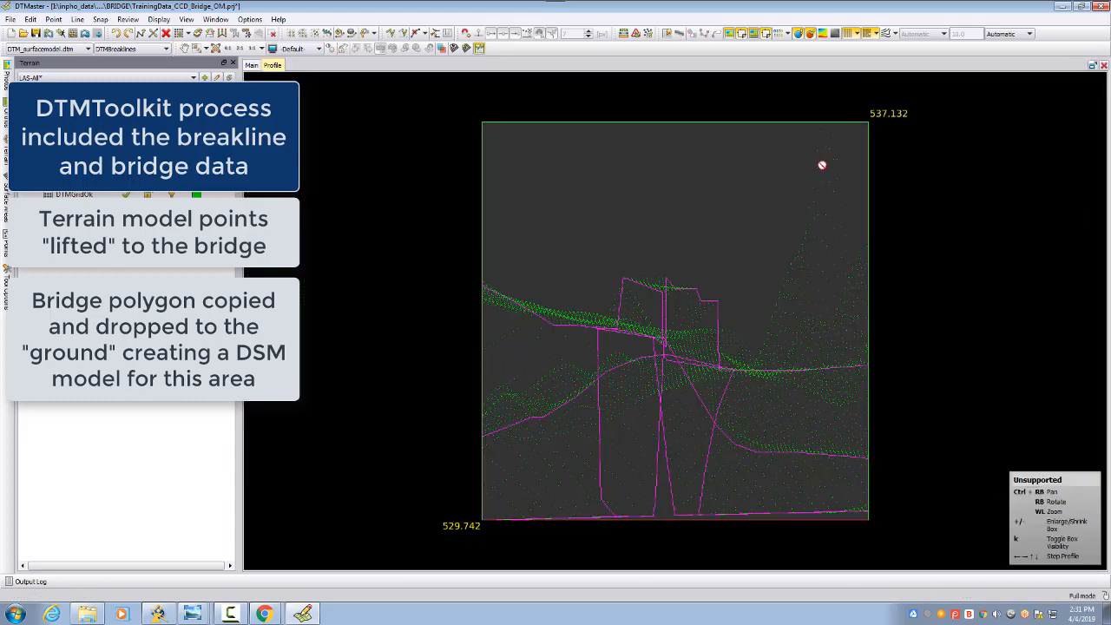
{"action": "left_click", "coordinate": [1007, 33]}
{"action": "left_click", "coordinate": [998, 50]}
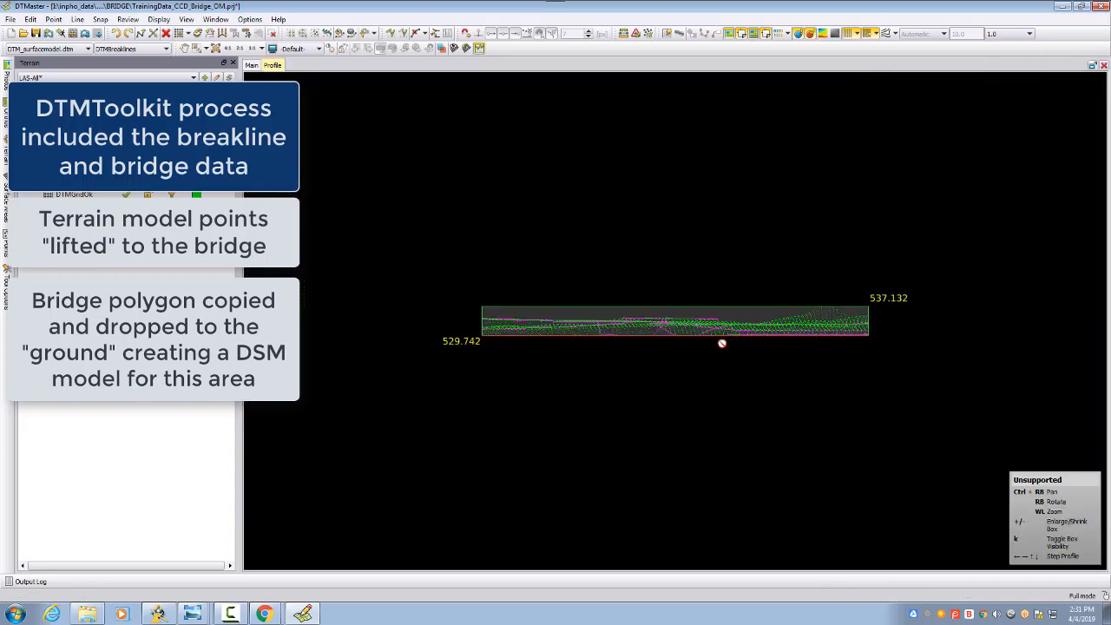
- Rotate the profile box to examine the bridge polygon, breaklines, and terrain points from several angles
{"action": "right_click_drag", "start_coordinate": [722, 340], "coordinate": [613, 309]}
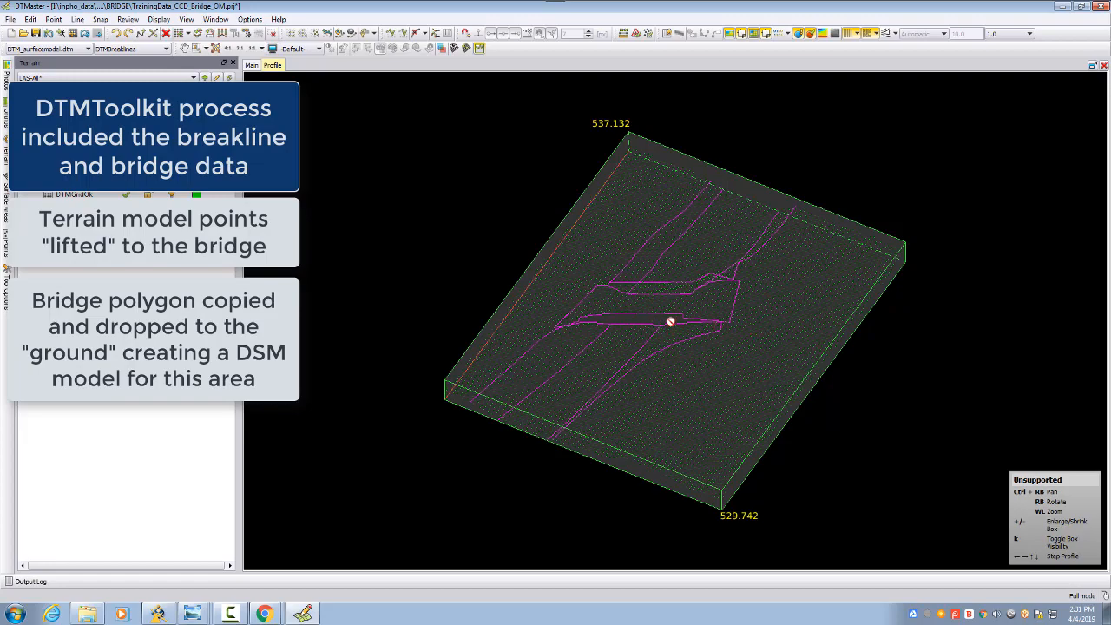
{"action": "mouse_move", "coordinate": [671, 322]}
{"action": "right_mouse_down"}
{"action": "mouse_move", "coordinate": [672, 286]}
{"action": "mouse_move", "coordinate": [675, 382]}
{"action": "mouse_move", "coordinate": [692, 353]}
{"action": "mouse_move", "coordinate": [688, 409]}
{"action": "mouse_move", "coordinate": [681, 304]}
{"action": "right_mouse_up"}
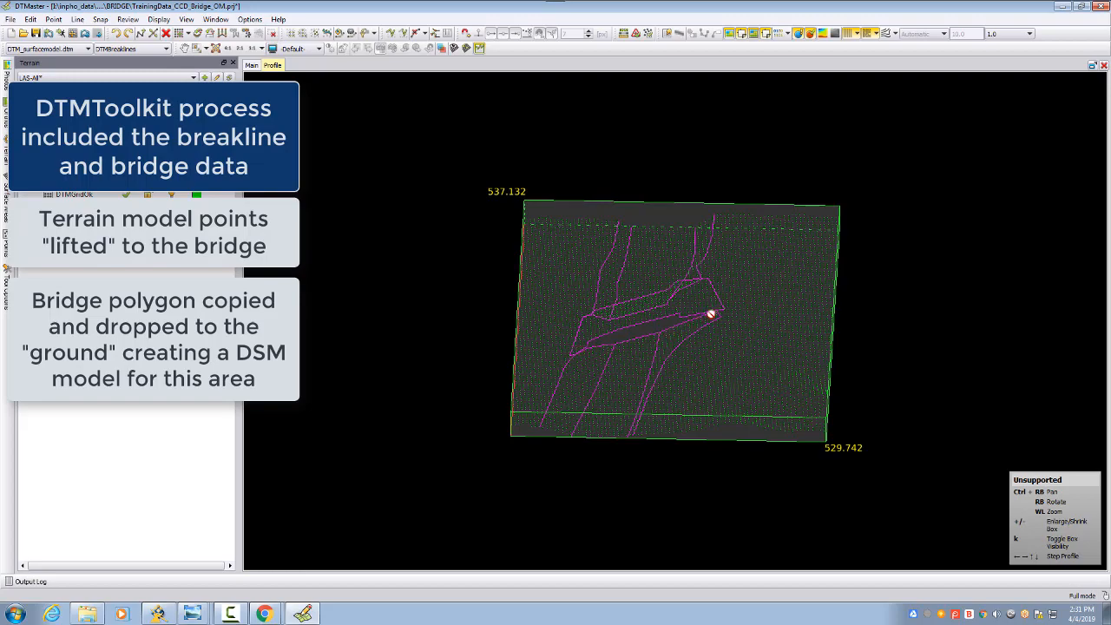
{"action": "right_click_drag", "start_coordinate": [612, 361], "coordinate": [644, 353]}
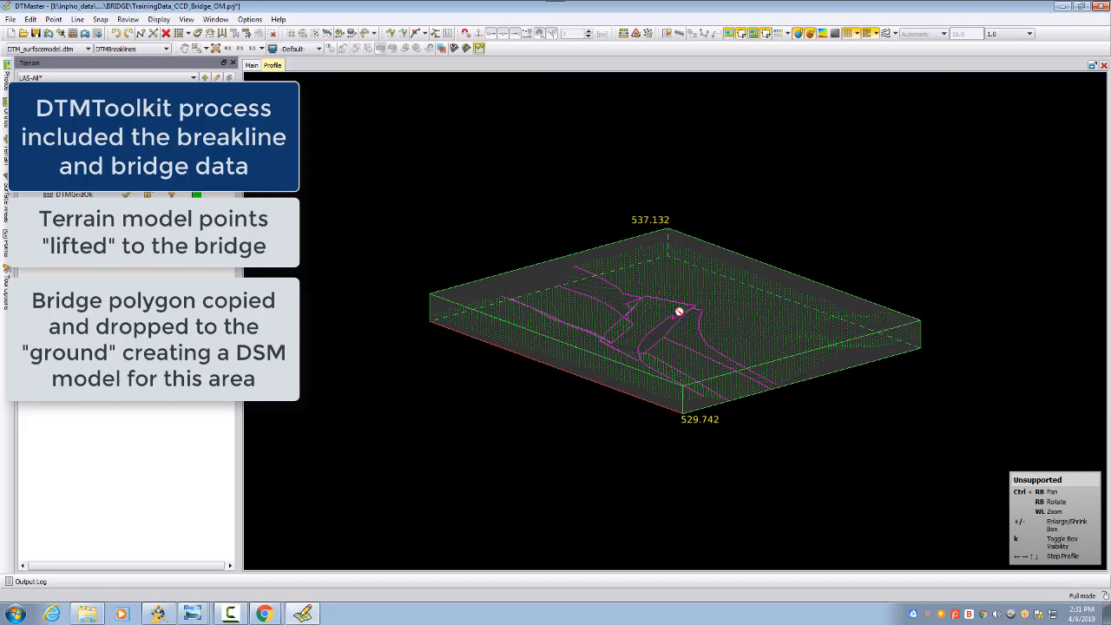
{"action": "right_click_drag", "start_coordinate": [665, 324], "coordinate": [678, 299]}
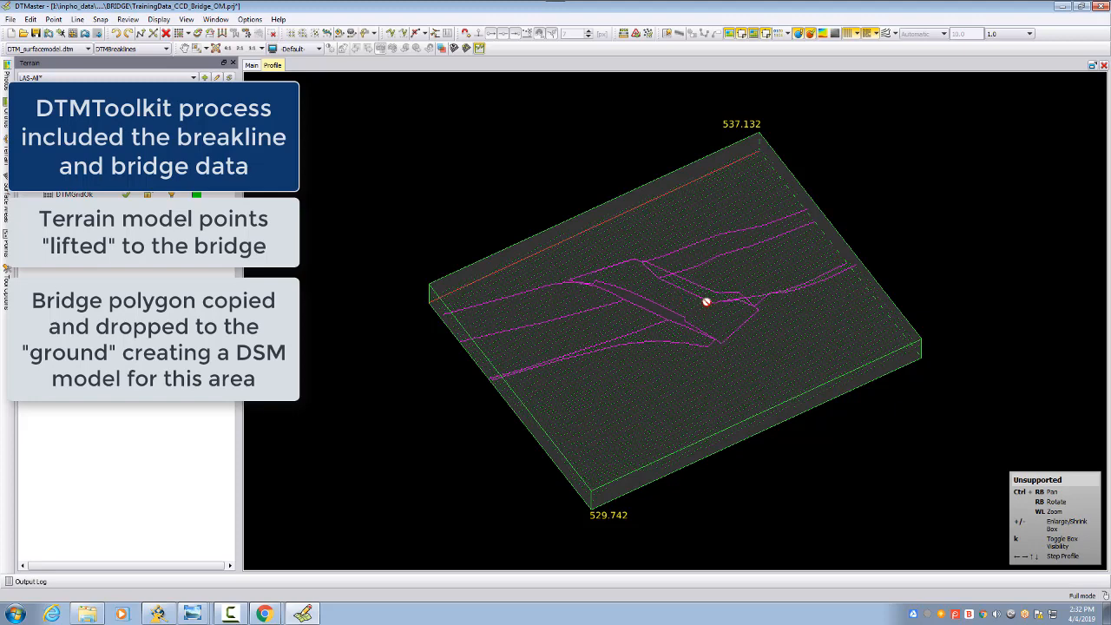
{"action": "right_click_drag", "start_coordinate": [654, 326], "coordinate": [650, 380]}
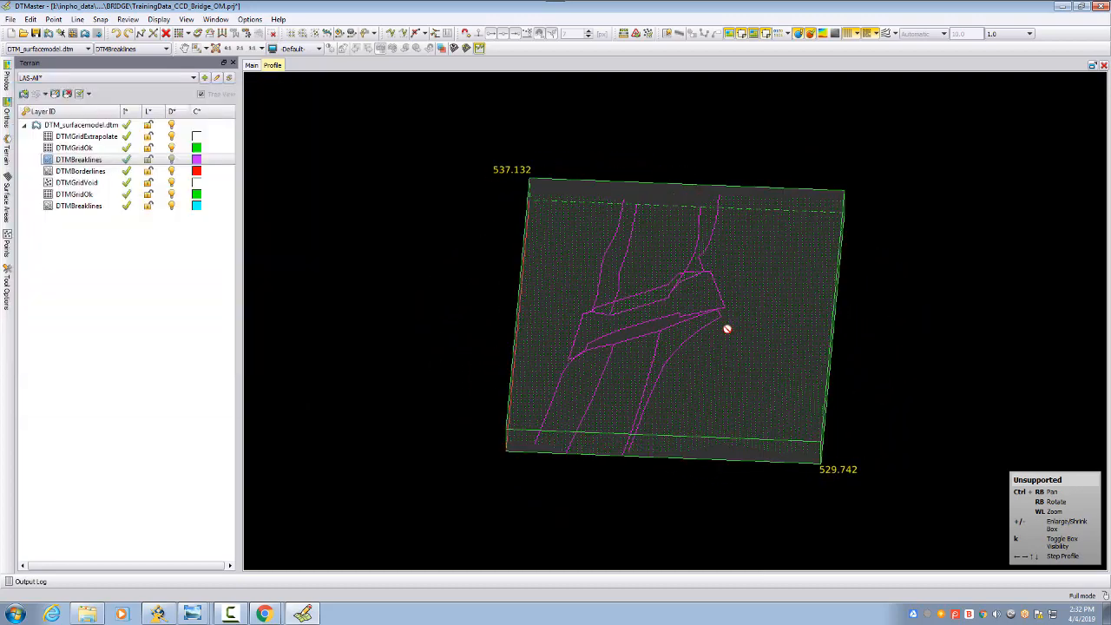
- Exit DTMaster and launch OrthoMaster for the bridge project from ApplicationsMaster
{"action": "left_click", "coordinate": [11, 19]}
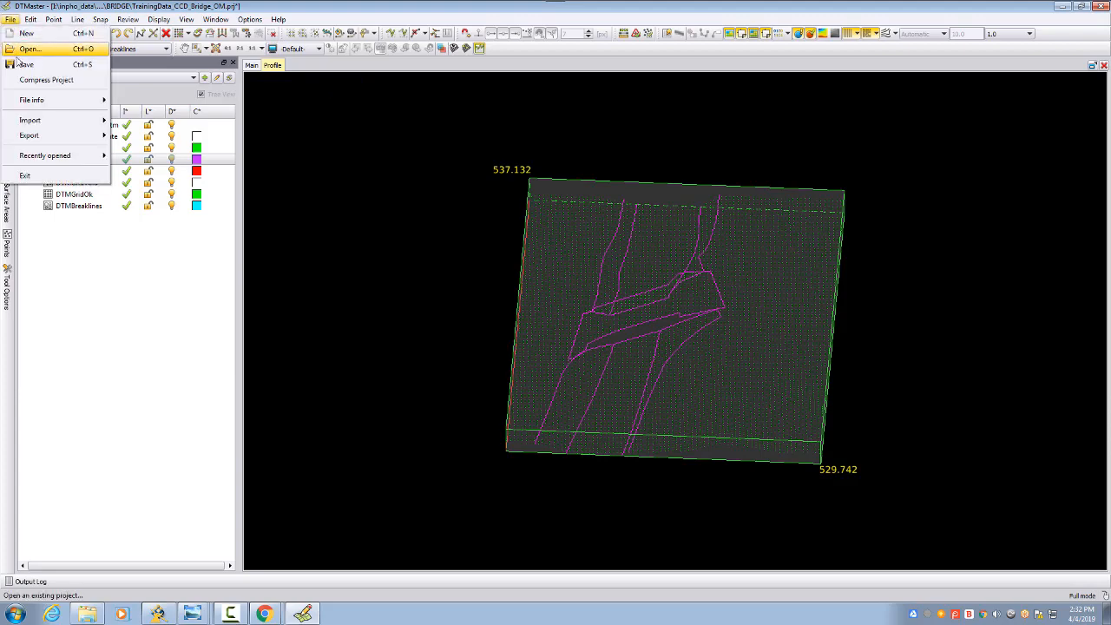
{"action": "left_click", "coordinate": [24, 178]}
{"action": "left_click", "coordinate": [556, 319]}
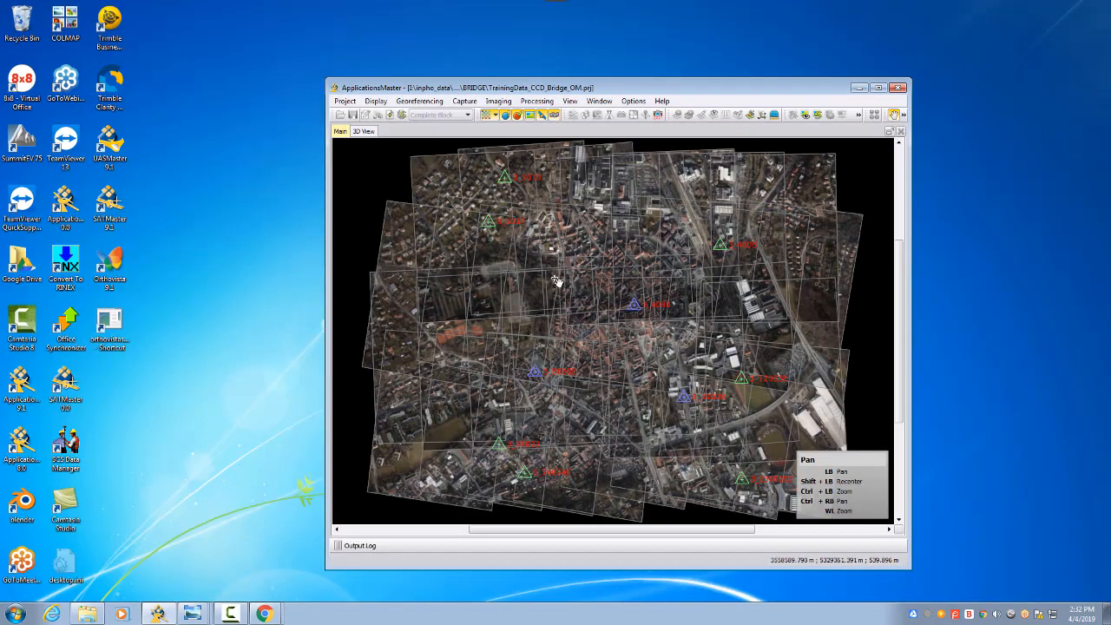
{"action": "left_click", "coordinate": [473, 102]}
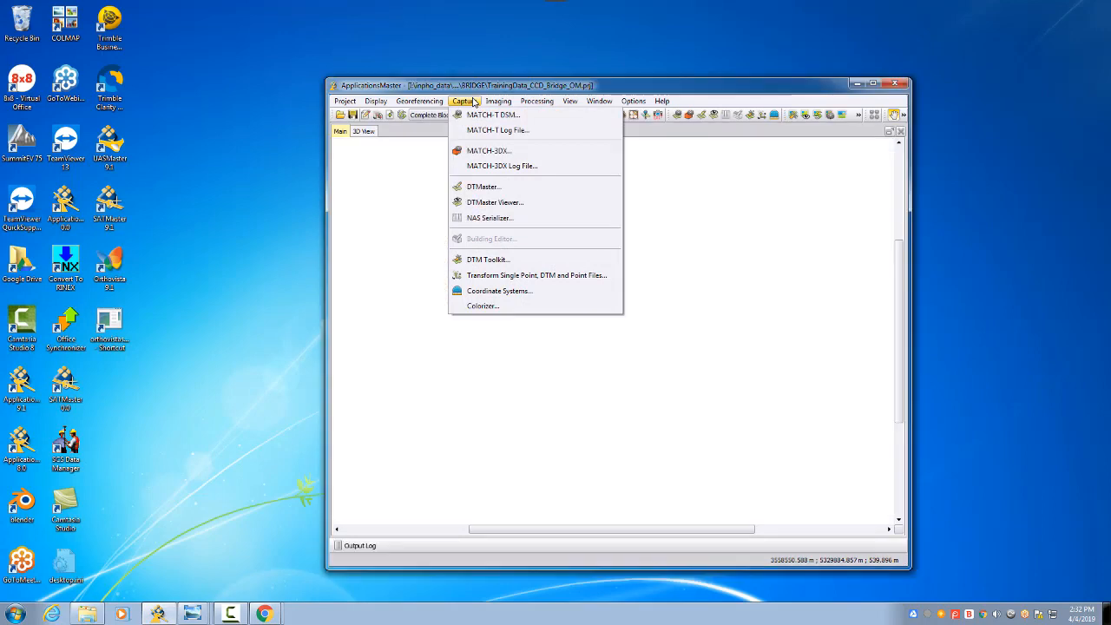
{"action": "mouse_move", "coordinate": [496, 102]}
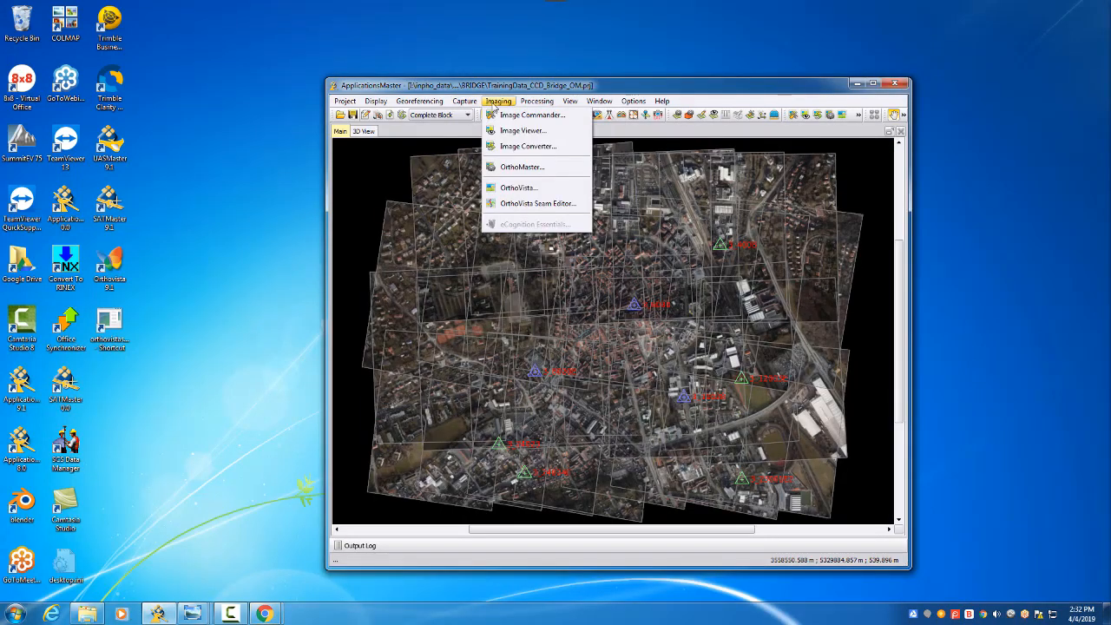
{"action": "left_click", "coordinate": [522, 166]}
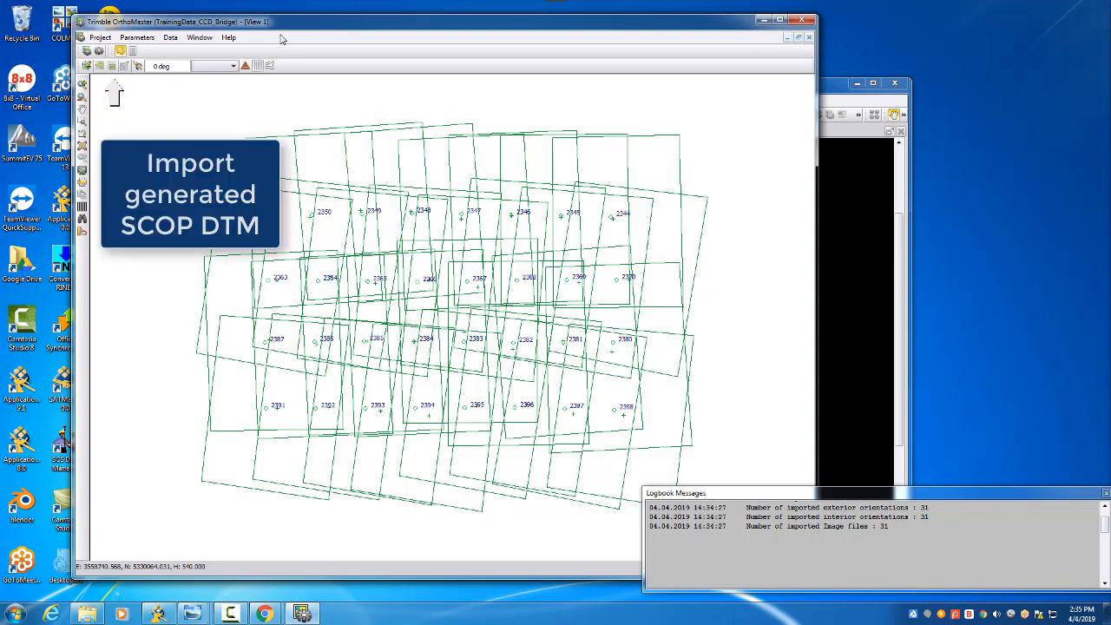
- Import the SCOP height model DTM_surfacemodel.dtm from the BRIDGE project's SCOPDTM-WithBridge/DTM folder
{"action": "left_click", "coordinate": [171, 38]}
{"action": "mouse_move", "coordinate": [188, 51]}
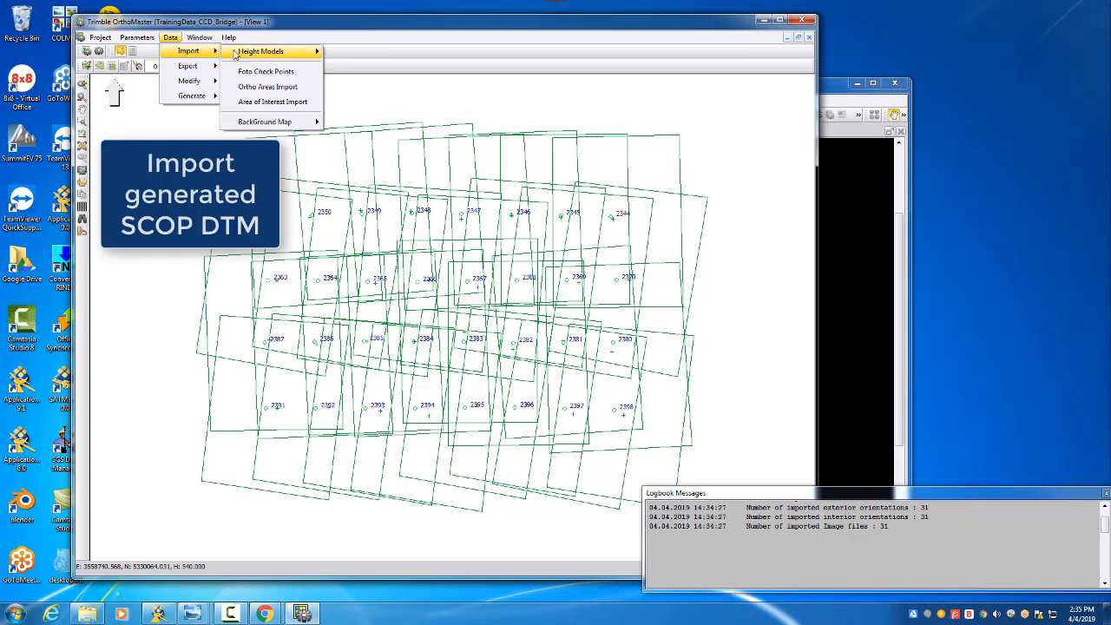
{"action": "mouse_move", "coordinate": [260, 52]}
{"action": "mouse_move", "coordinate": [352, 66]}
{"action": "left_click", "coordinate": [454, 81]}
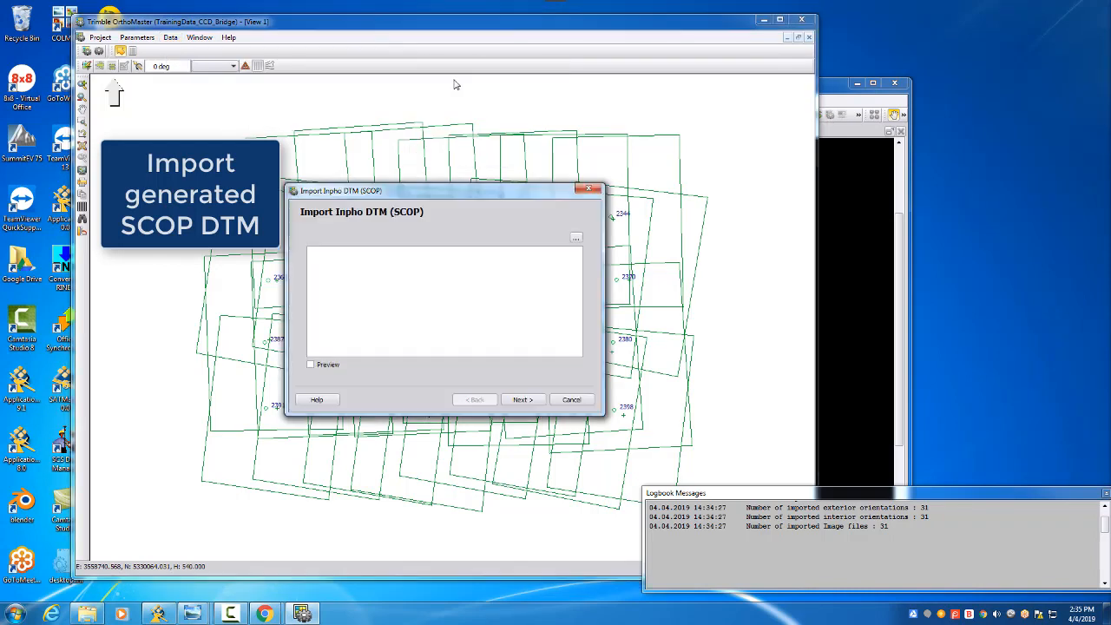
{"action": "left_click", "coordinate": [576, 240]}
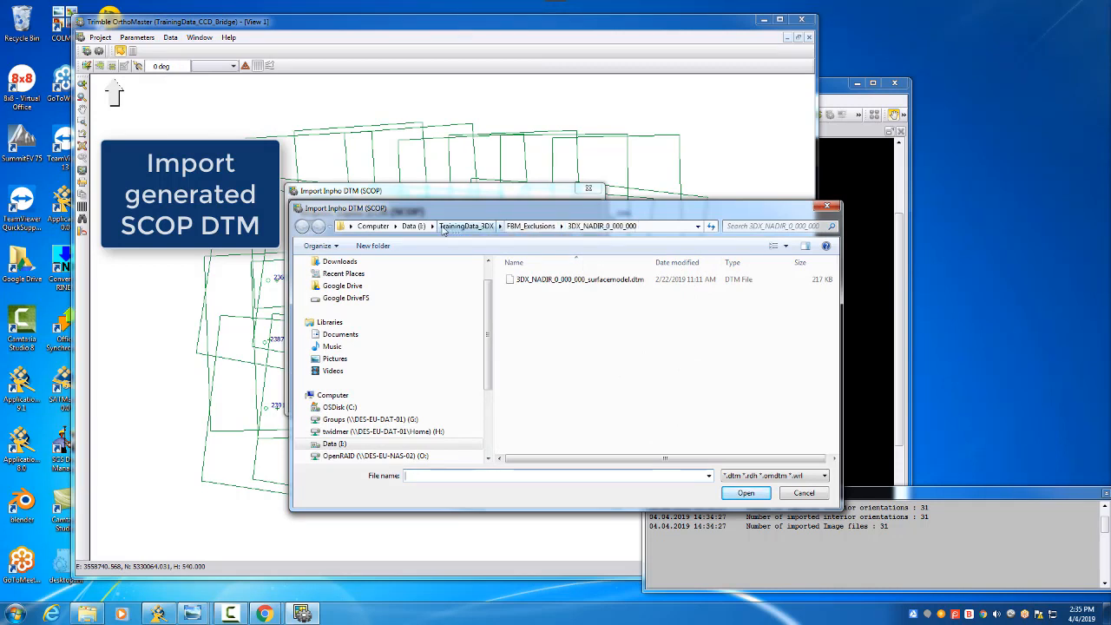
{"action": "left_click", "coordinate": [413, 226]}
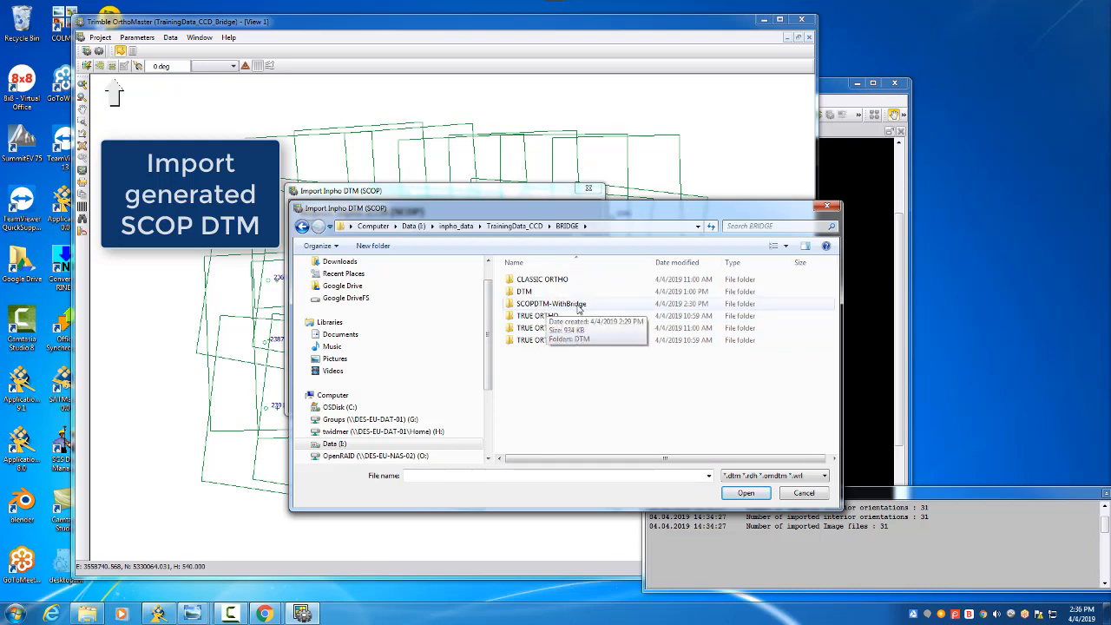
{"action": "double_click", "coordinate": [550, 308]}
{"action": "double_click", "coordinate": [525, 284]}
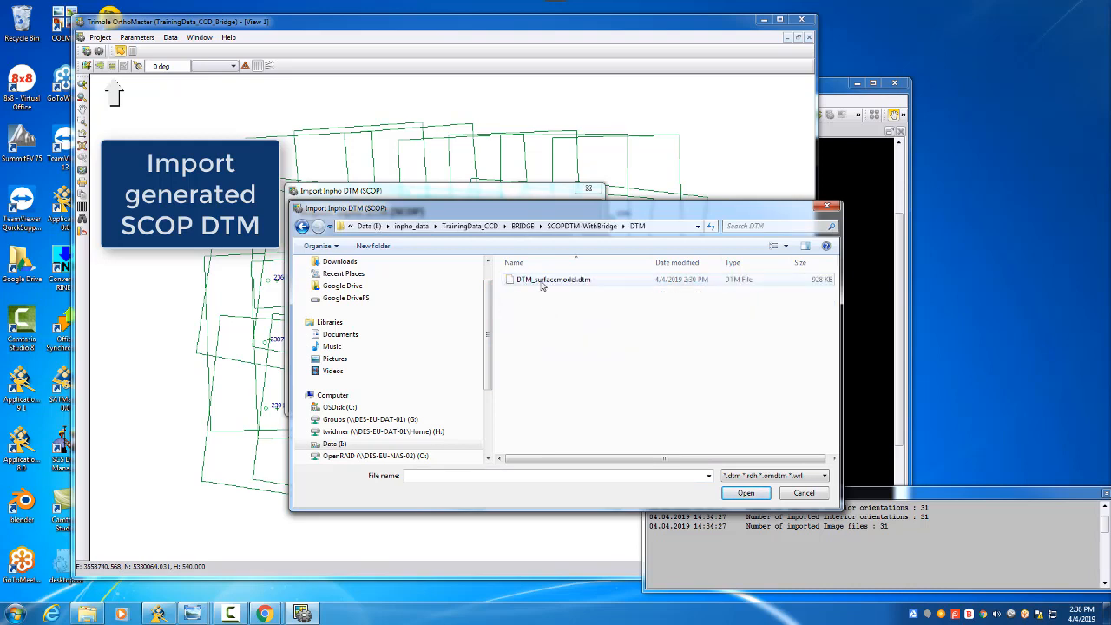
{"action": "left_click", "coordinate": [543, 283]}
{"action": "left_click", "coordinate": [737, 494]}
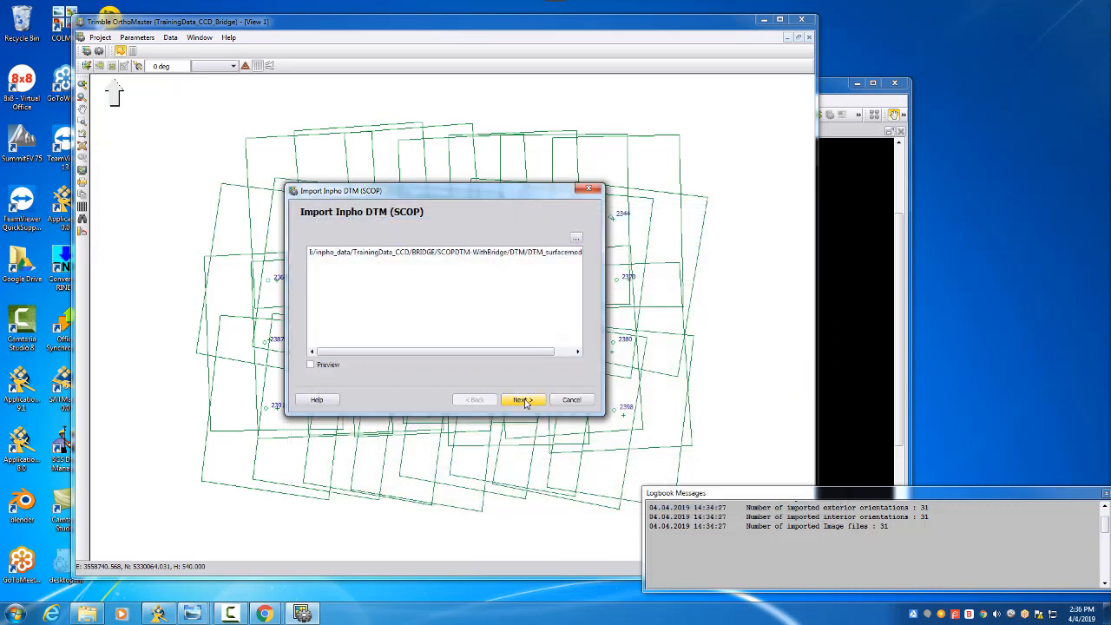
{"action": "left_click", "coordinate": [524, 400]}
{"action": "left_click", "coordinate": [525, 399]}
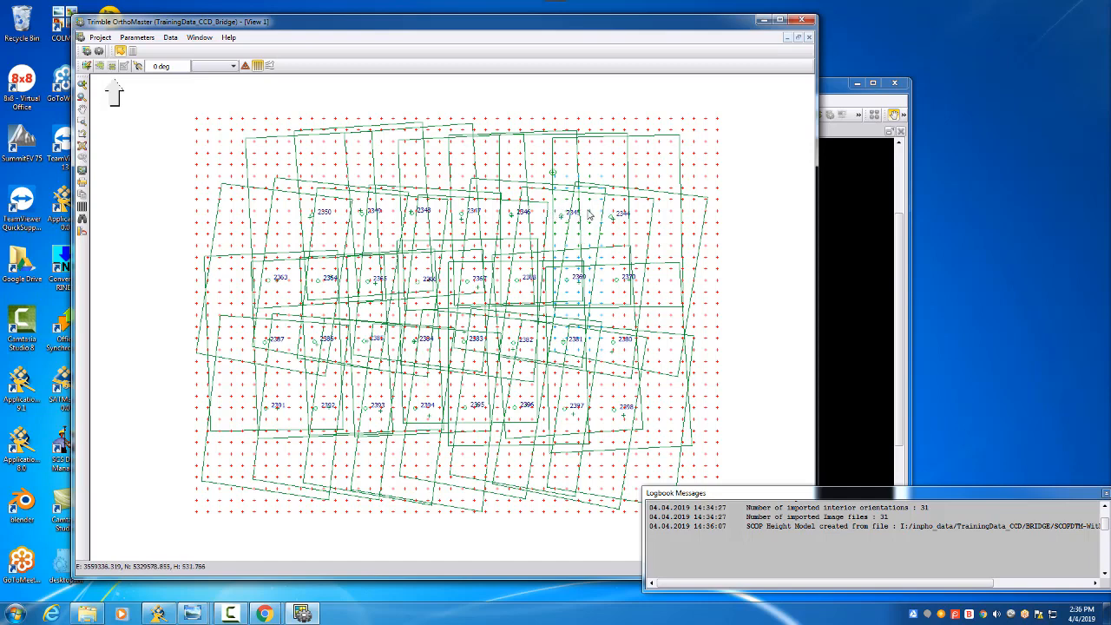
- Generate ortho areas automatically for all photos with an overlap of 200%
{"action": "left_click", "coordinate": [171, 39]}
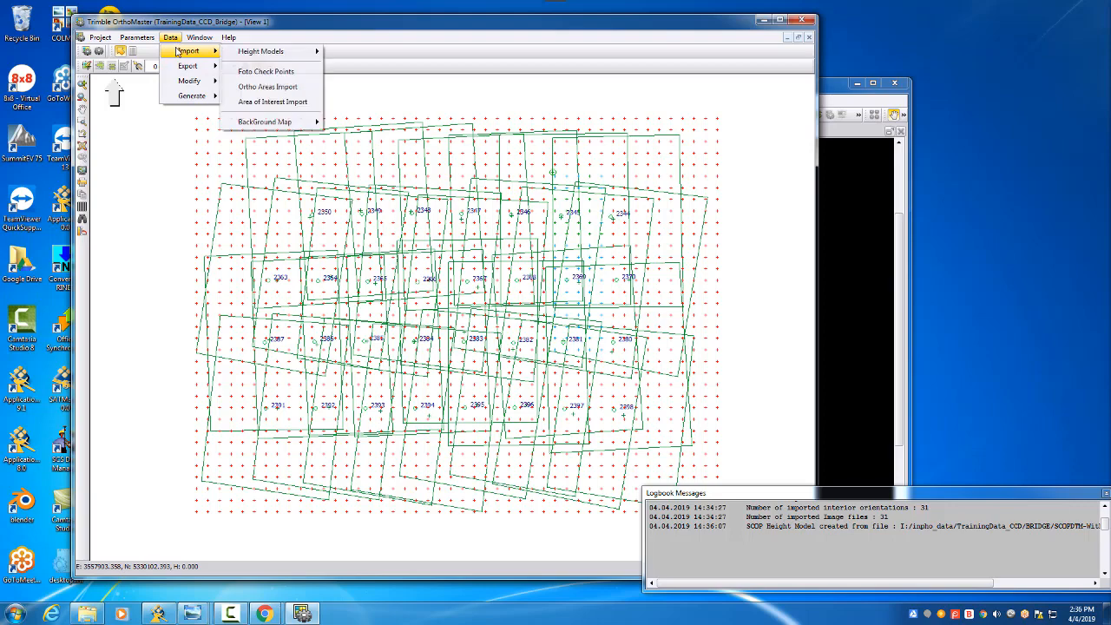
{"action": "mouse_move", "coordinate": [199, 100]}
{"action": "left_click", "coordinate": [245, 97]}
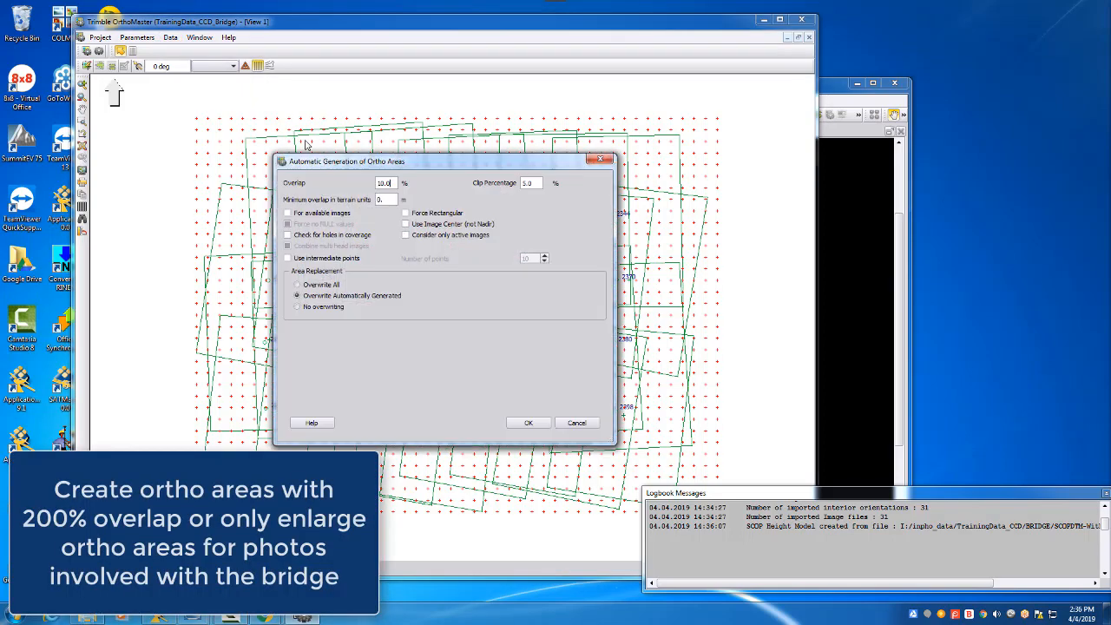
{"action": "left_click_drag", "start_coordinate": [426, 165], "coordinate": [220, 144]}
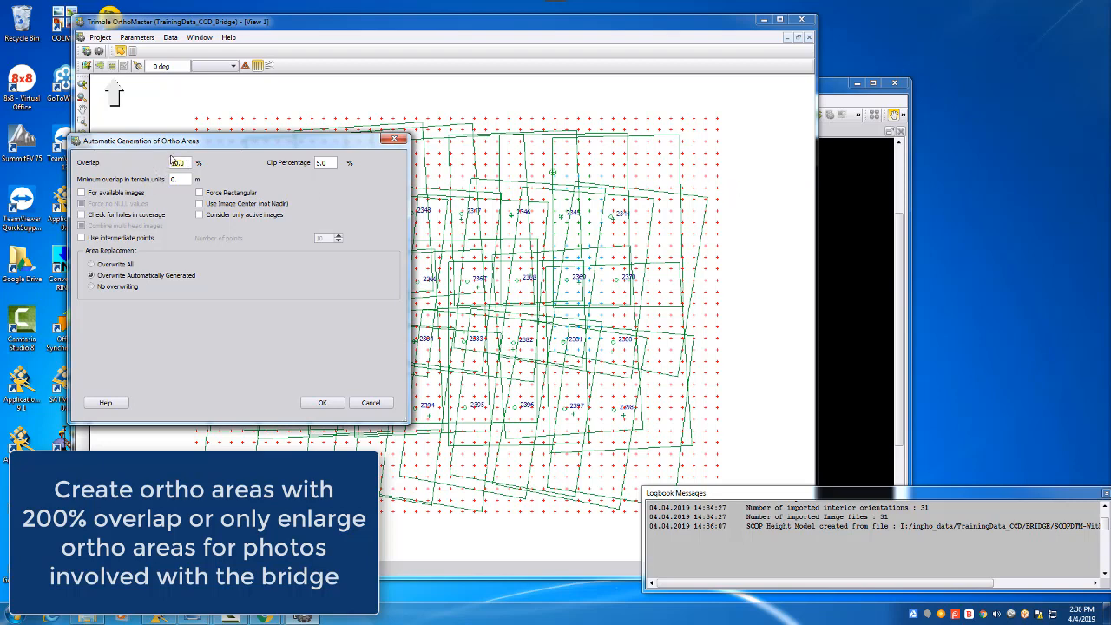
{"action": "left_click", "coordinate": [322, 403]}
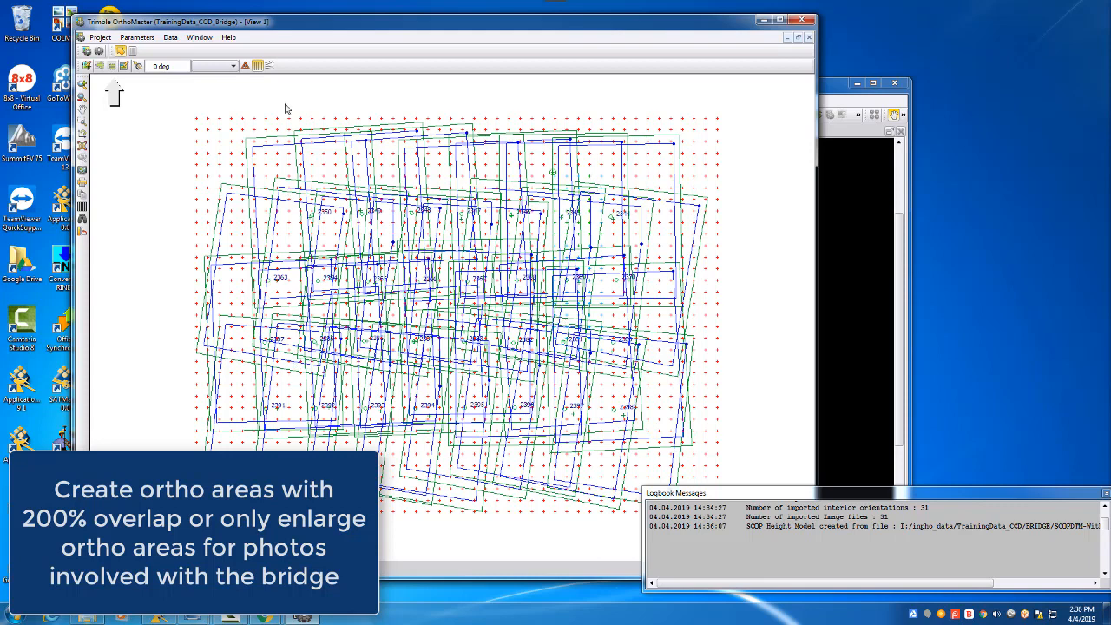
- Regenerate the ortho areas with a much smaller overlap, overwriting the automatically generated ones
{"action": "left_click", "coordinate": [172, 39]}
{"action": "mouse_move", "coordinate": [188, 96]}
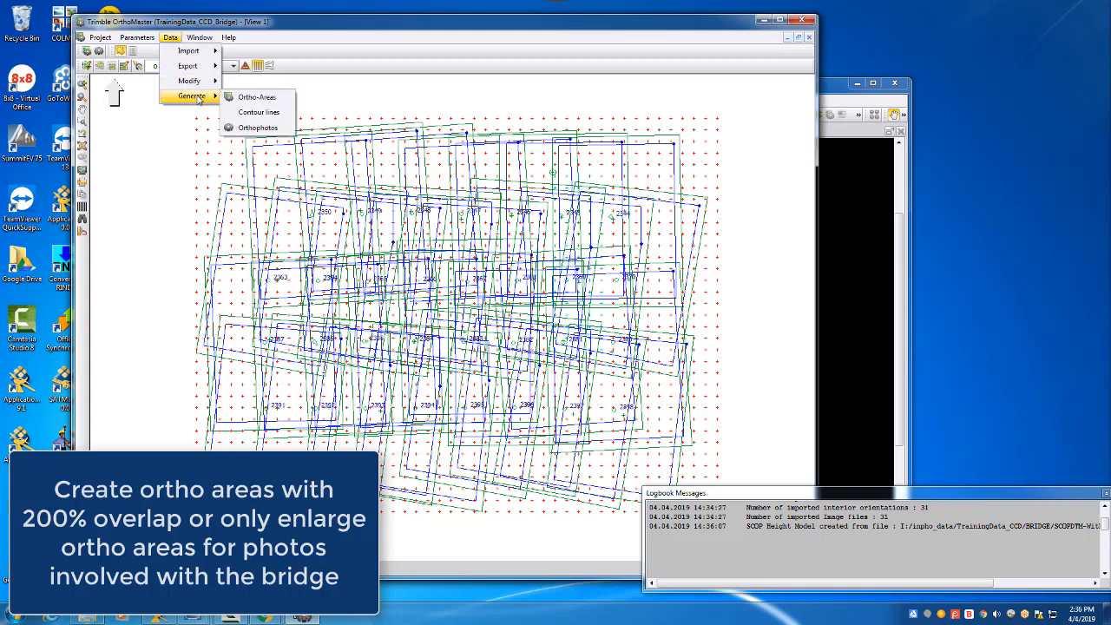
{"action": "left_click", "coordinate": [239, 98]}
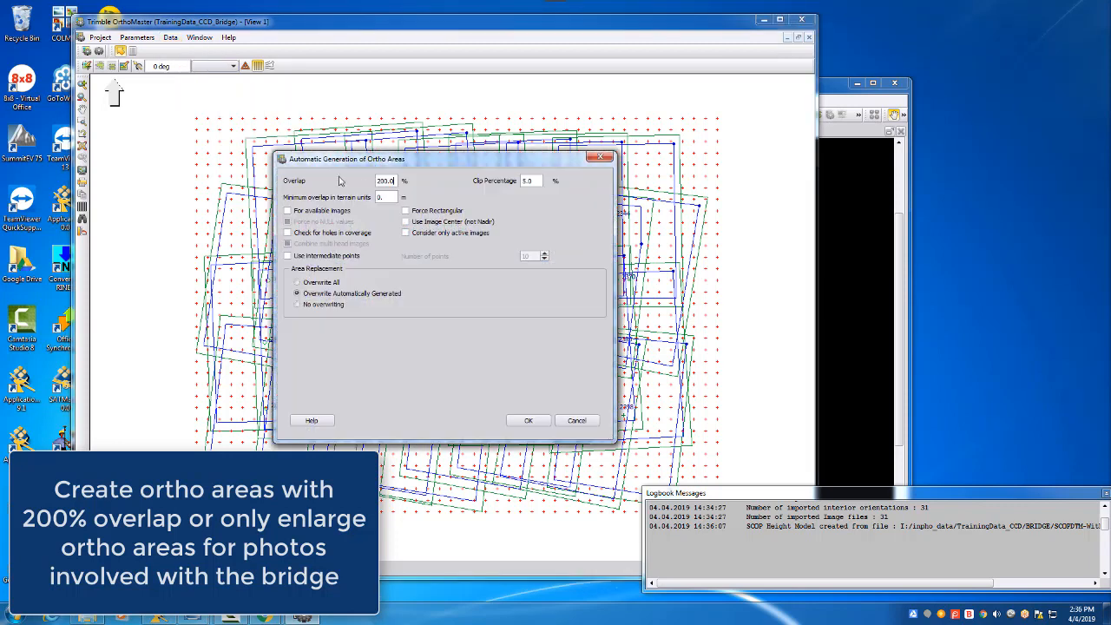
{"action": "double_click", "coordinate": [393, 182]}
{"action": "left_click", "coordinate": [528, 420]}
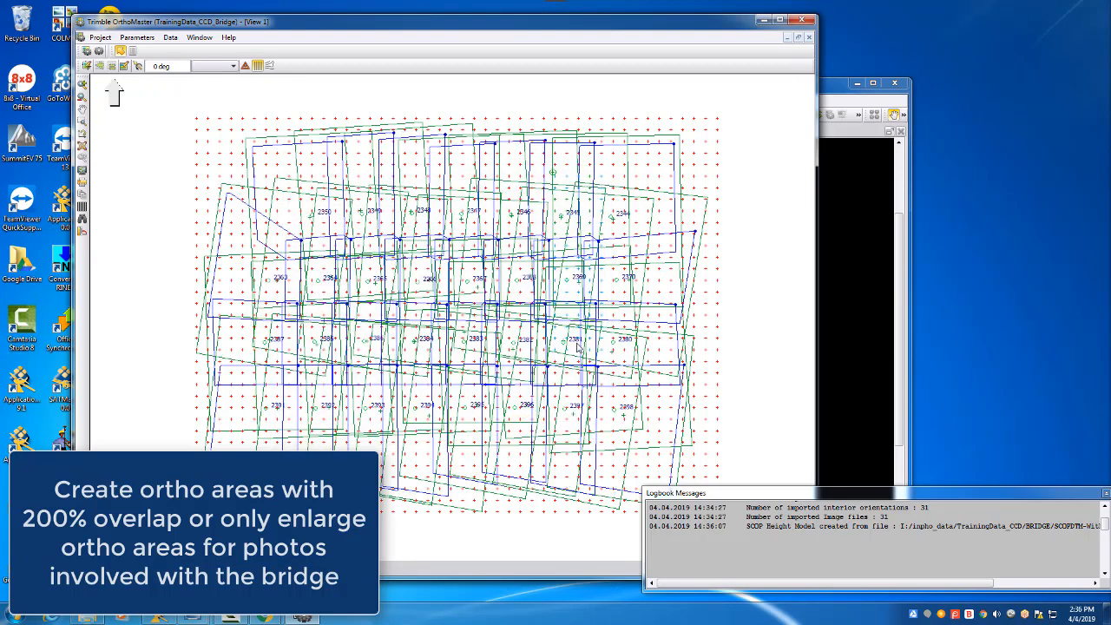
- Examine the full image of photo 2345 to compare its ortho area with the bridge location
{"action": "double_click", "coordinate": [561, 219]}
{"action": "left_click", "coordinate": [621, 241]}
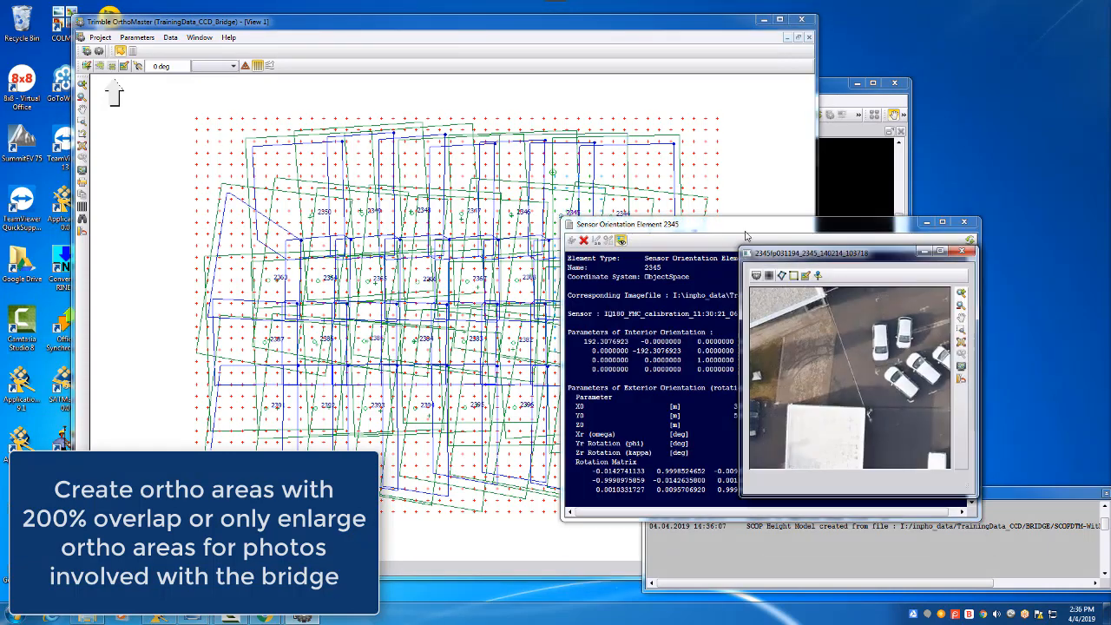
{"action": "left_click", "coordinate": [942, 252]}
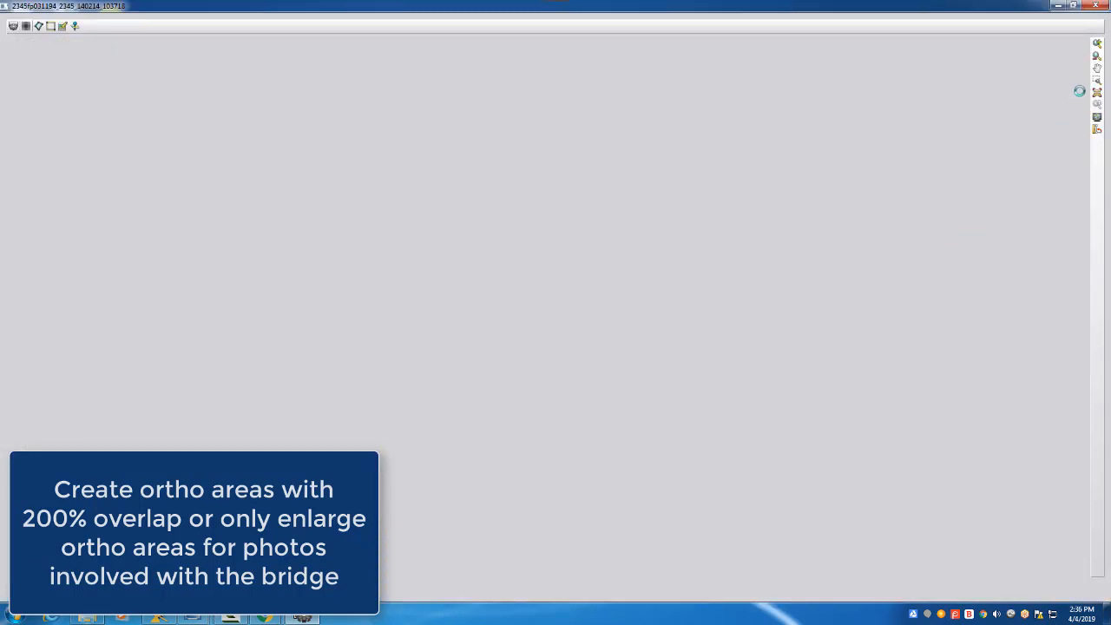
{"action": "left_click", "coordinate": [1098, 94]}
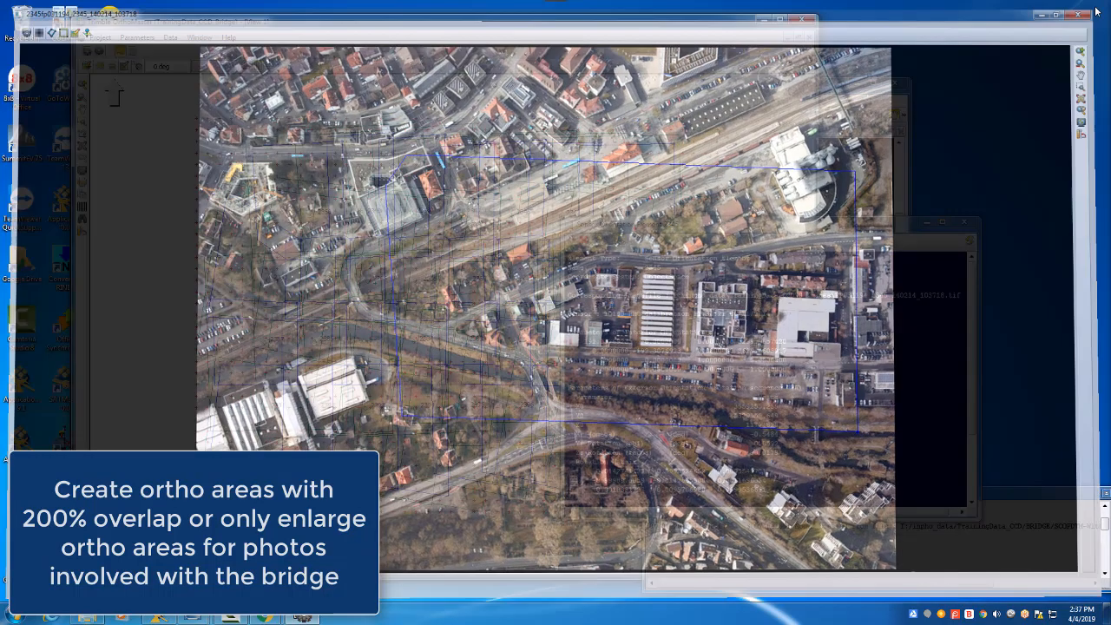
{"action": "left_click", "coordinate": [1095, 7]}
{"action": "left_click", "coordinate": [974, 224]}
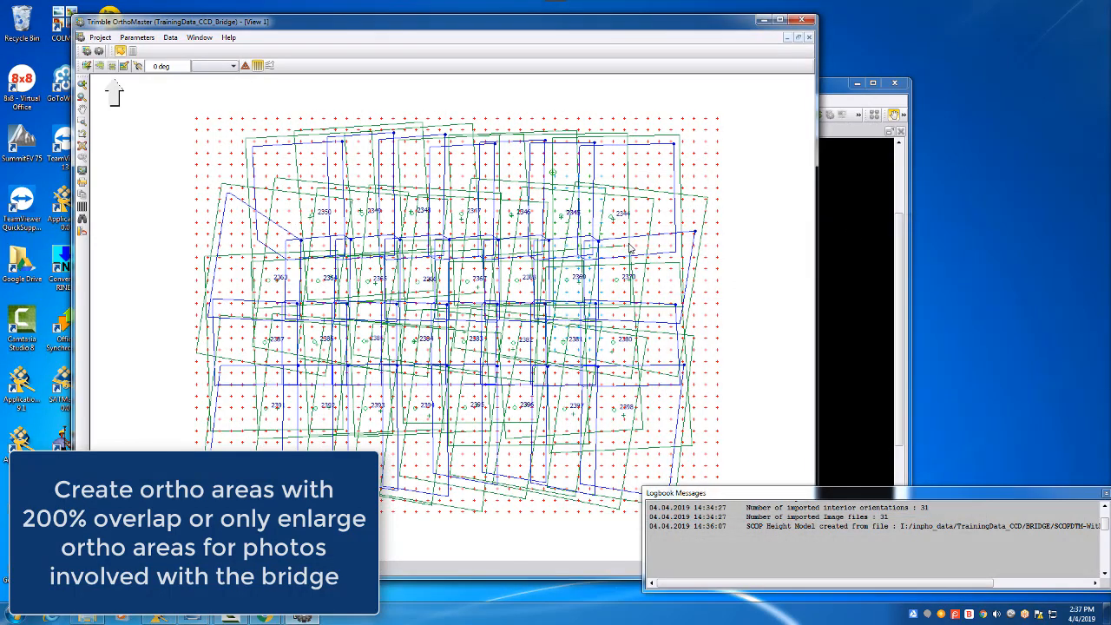
- Open the full image of photo 2369 and extend its ortho area outward to take in the bridge
{"action": "double_click", "coordinate": [569, 283]}
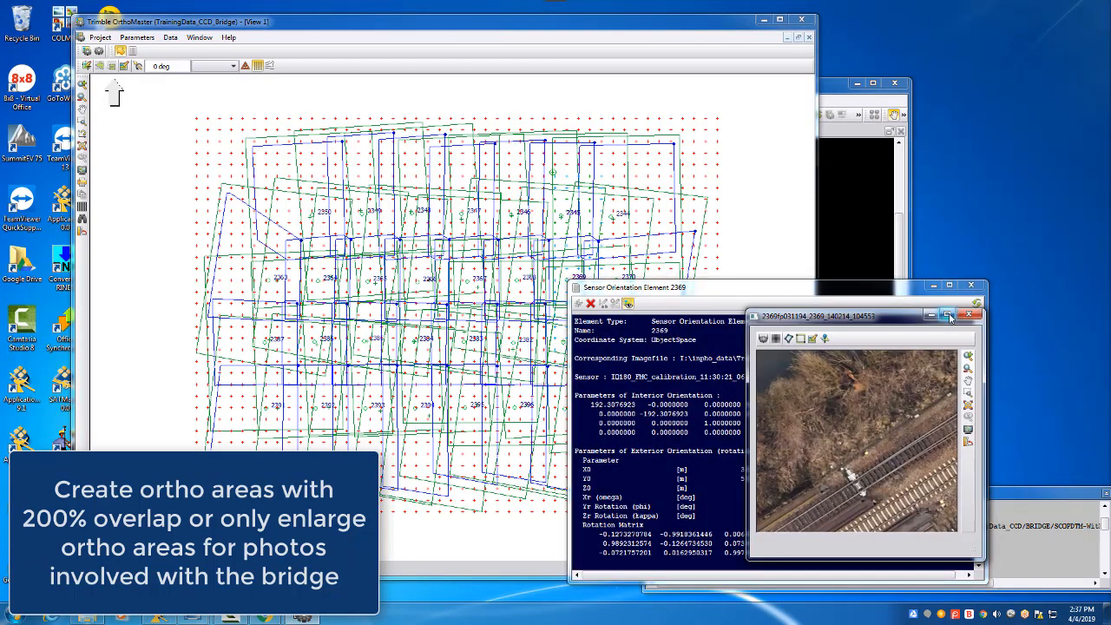
{"action": "left_click", "coordinate": [949, 314]}
{"action": "left_click", "coordinate": [1097, 94]}
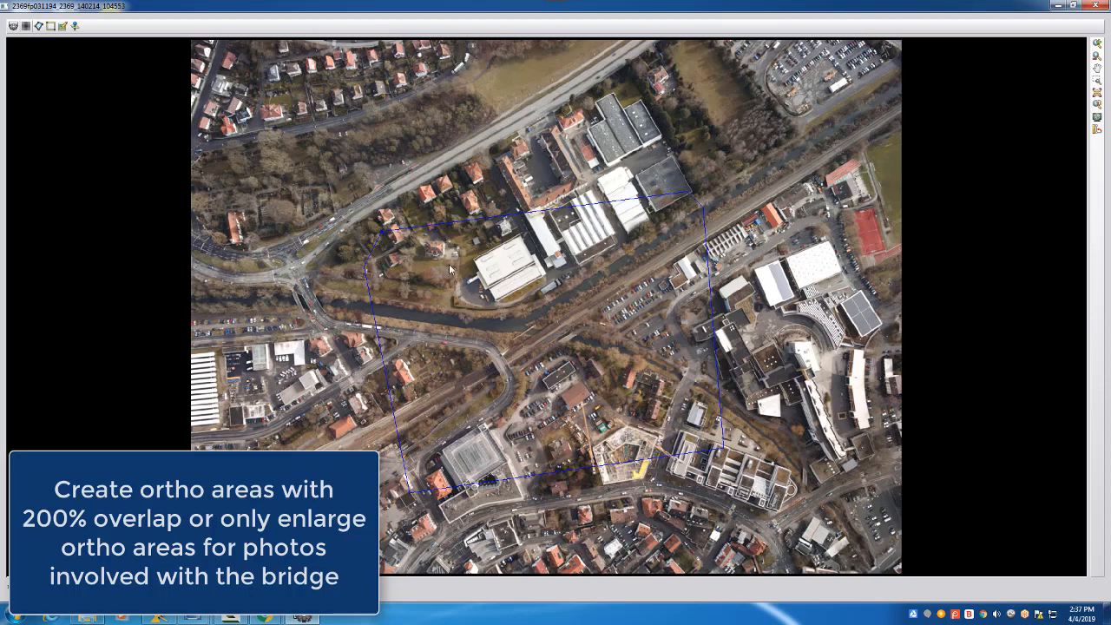
{"action": "left_click", "coordinate": [62, 26]}
{"action": "left_click_drag", "start_coordinate": [276, 364], "coordinate": [267, 363]}
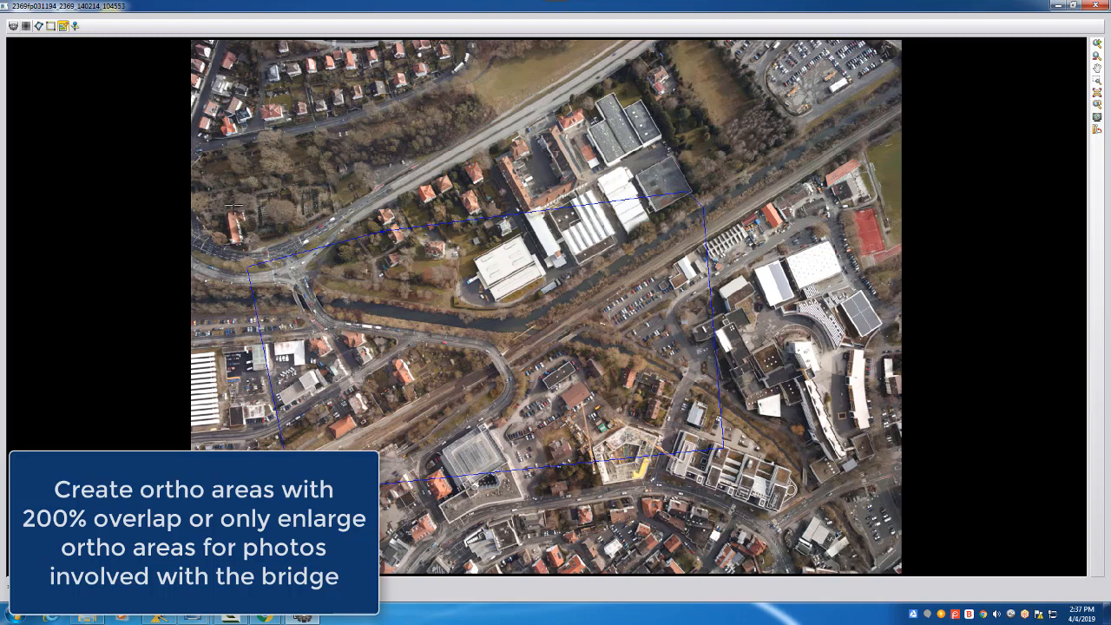
- Enlarge photo 2369's ortho area with a large rectangle spanning the bridge and existing area, and close the image
{"action": "left_click", "coordinate": [51, 26]}
{"action": "left_click_drag", "start_coordinate": [255, 137], "coordinate": [743, 495]}
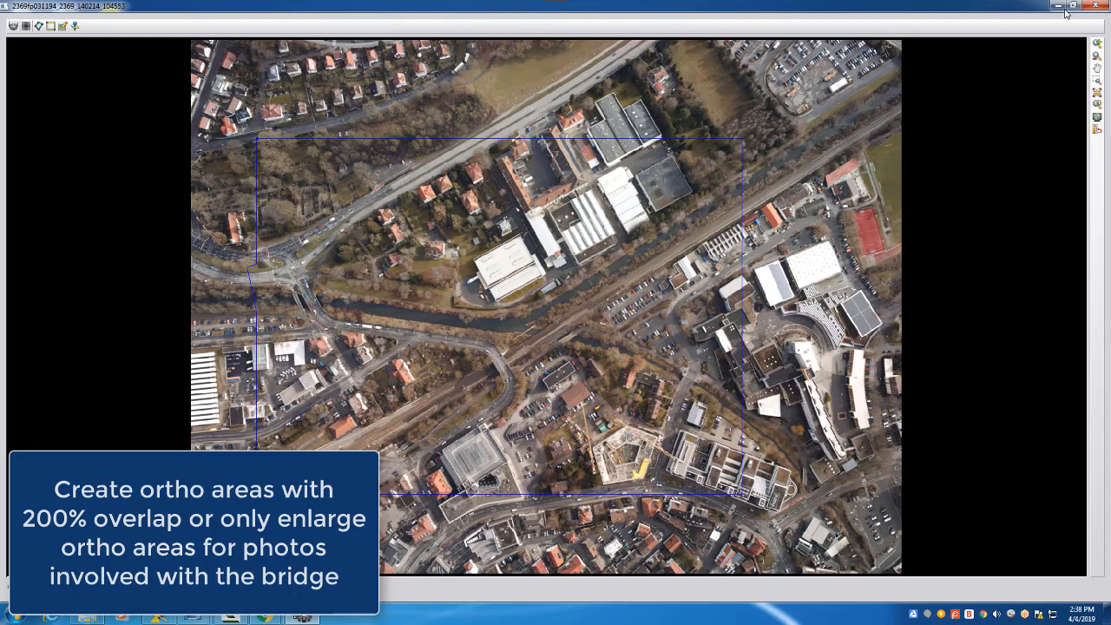
{"action": "left_click", "coordinate": [1098, 6]}
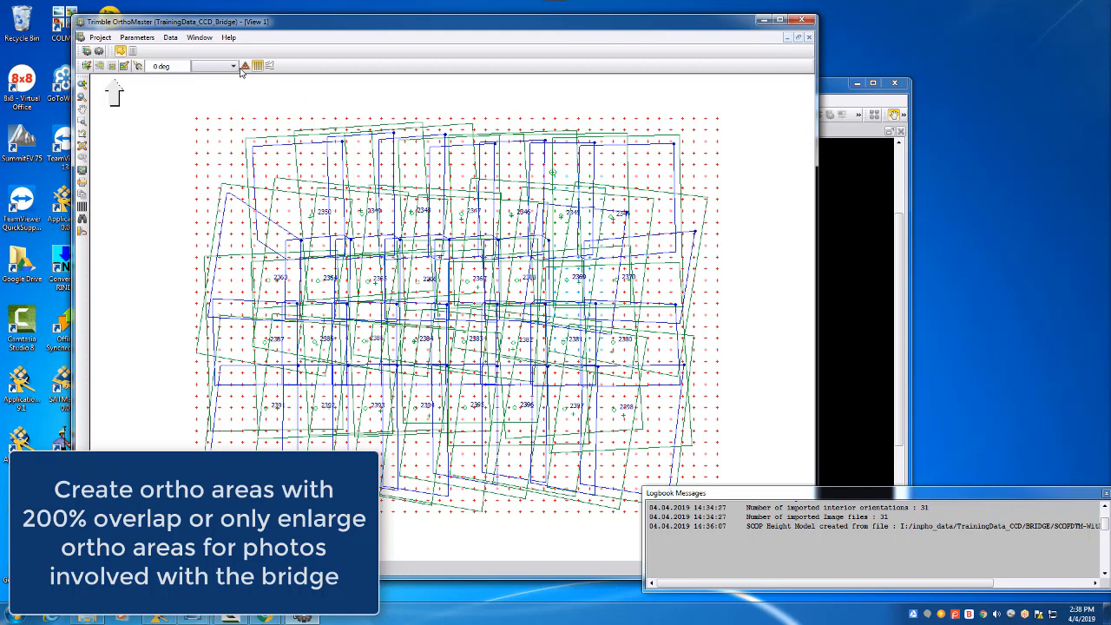
- Regenerate the automatically generated ortho areas with the overlap set to 200%
{"action": "left_click", "coordinate": [165, 39]}
{"action": "mouse_move", "coordinate": [200, 96]}
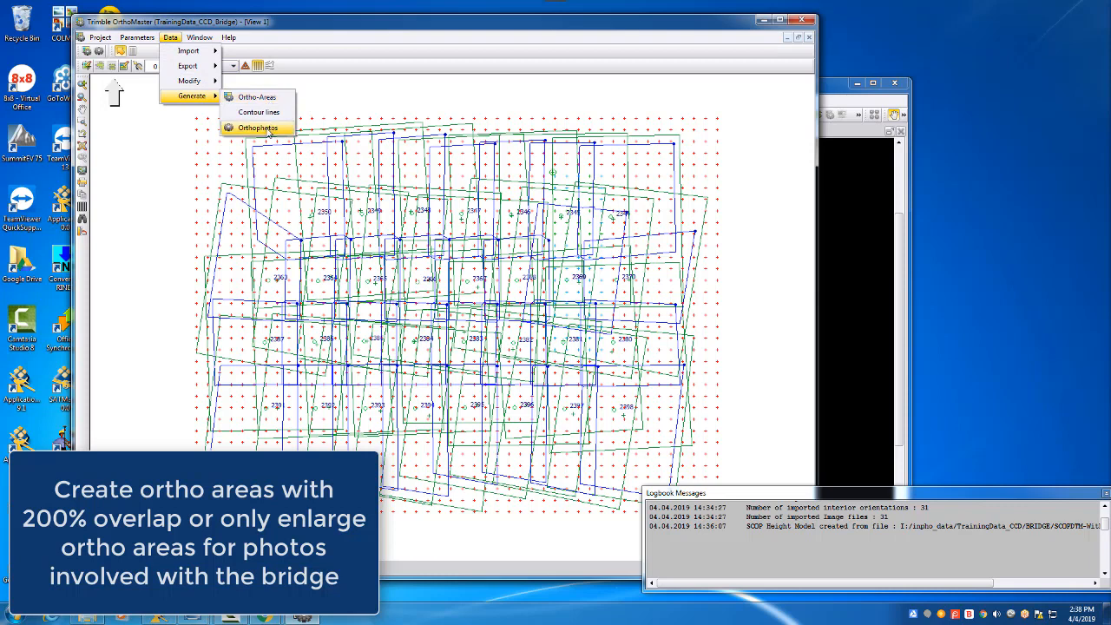
{"action": "left_click", "coordinate": [257, 96]}
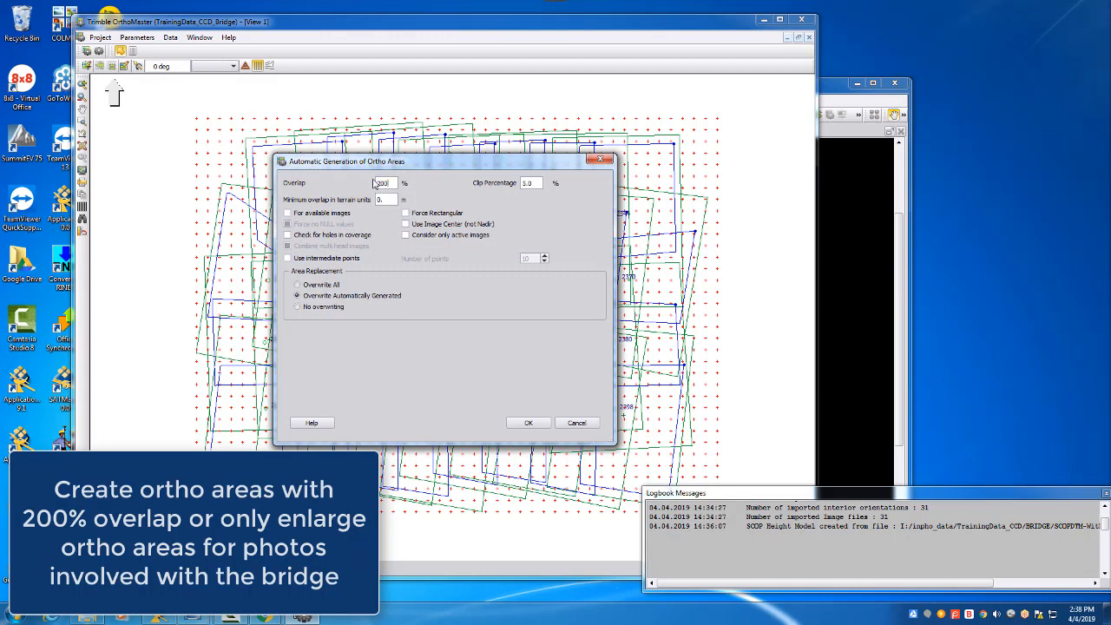
{"action": "left_click", "coordinate": [528, 422]}
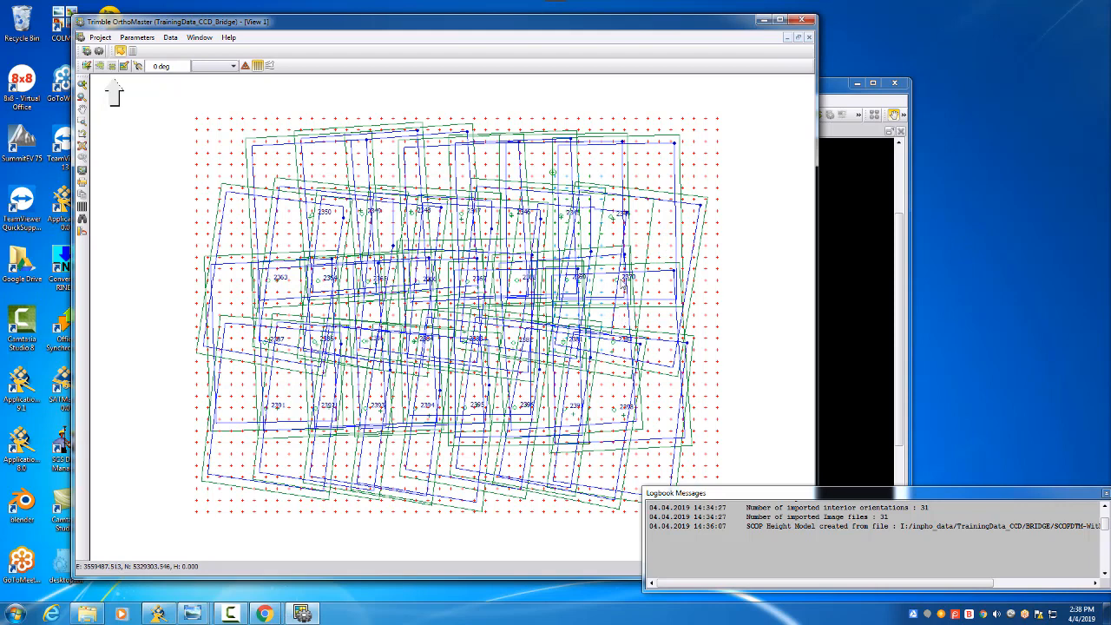
- Open the orthophoto generation parameters and review the output resolution and file format settings
{"action": "left_click", "coordinate": [170, 38]}
{"action": "mouse_move", "coordinate": [193, 95]}
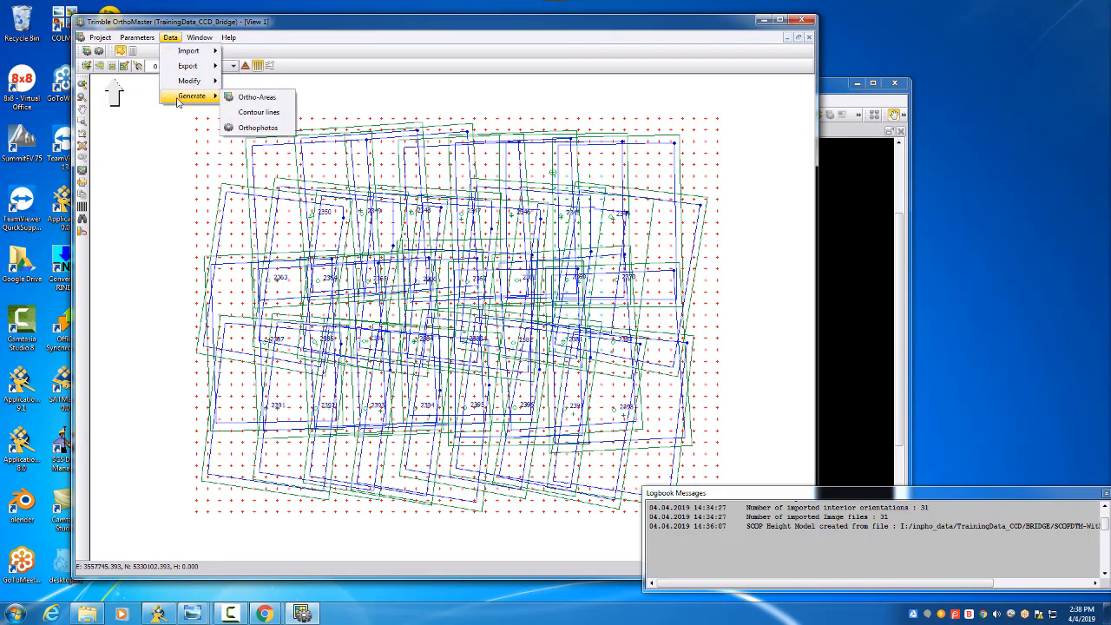
{"action": "left_click", "coordinate": [257, 128]}
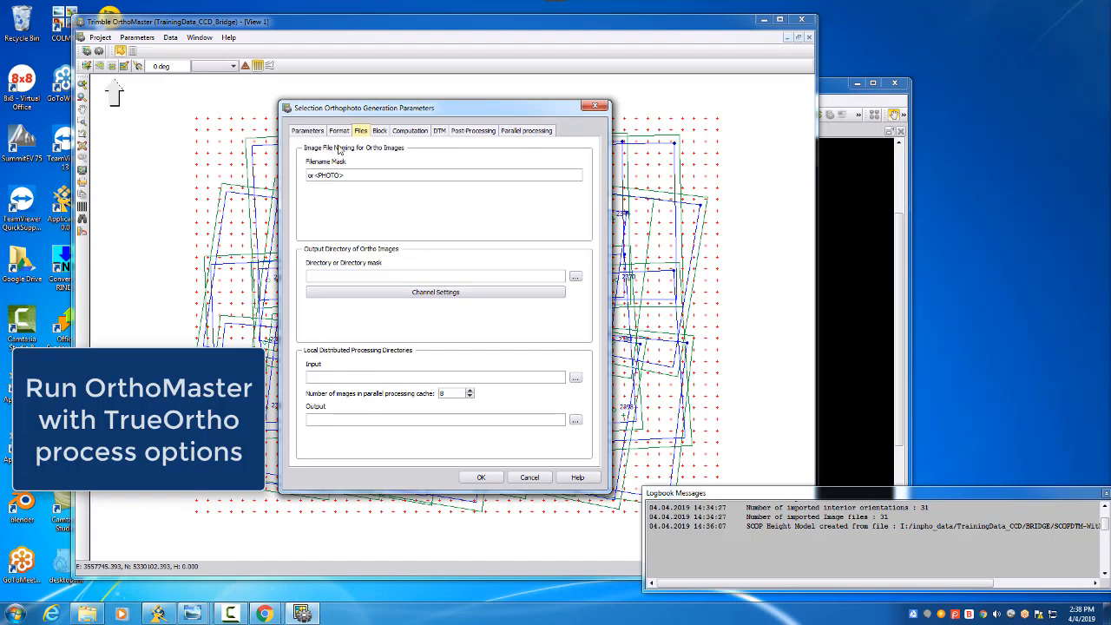
{"action": "left_click", "coordinate": [308, 131]}
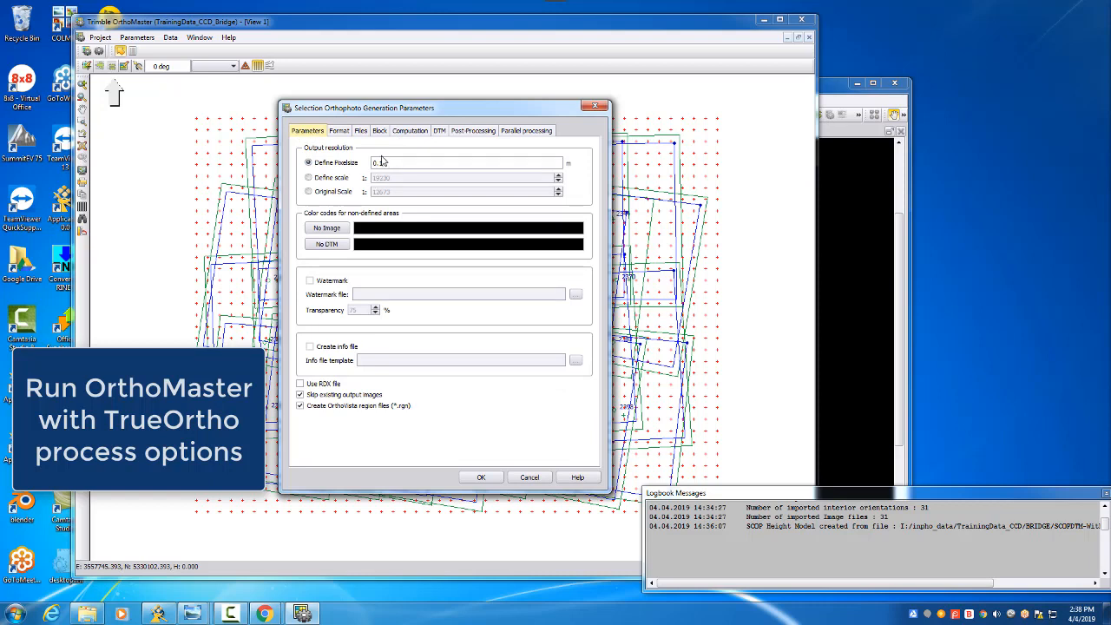
{"action": "left_click", "coordinate": [340, 132]}
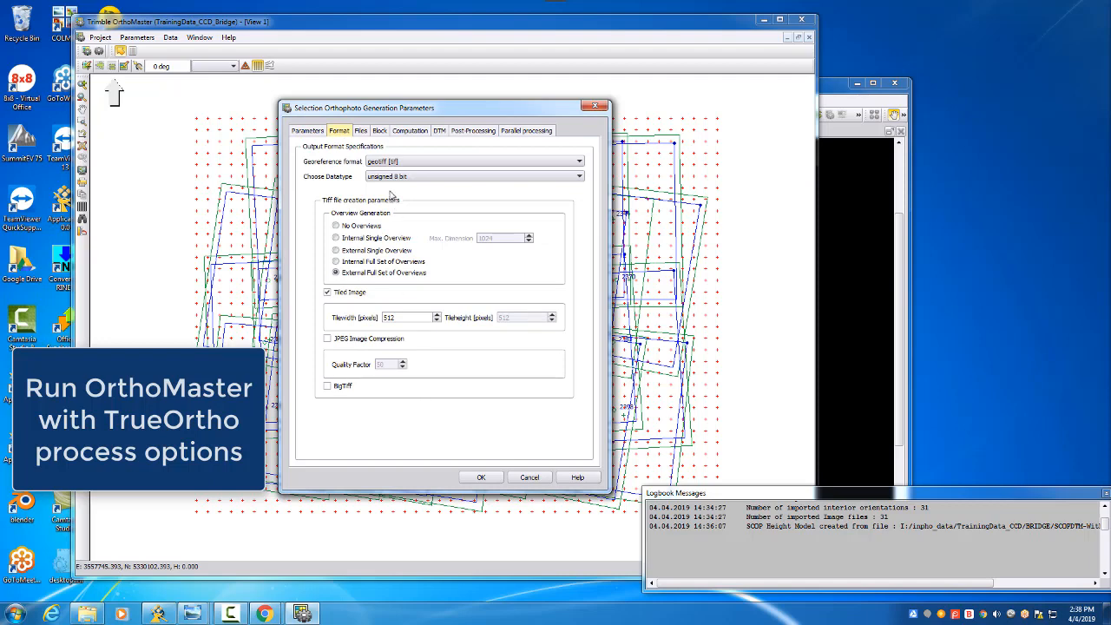
- Create a folder named BRIDGE inside I:/inpho_data/TrainingData_CCD/BRIDGE and set it as the output directory of the ortho images
{"action": "left_click", "coordinate": [363, 133]}
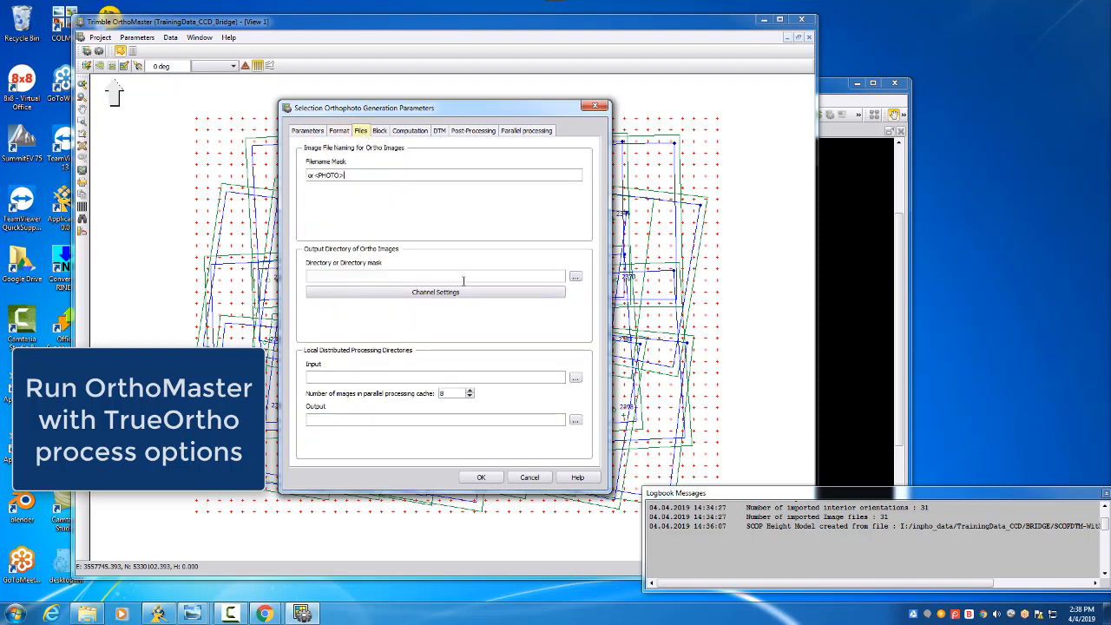
{"action": "left_click", "coordinate": [575, 278]}
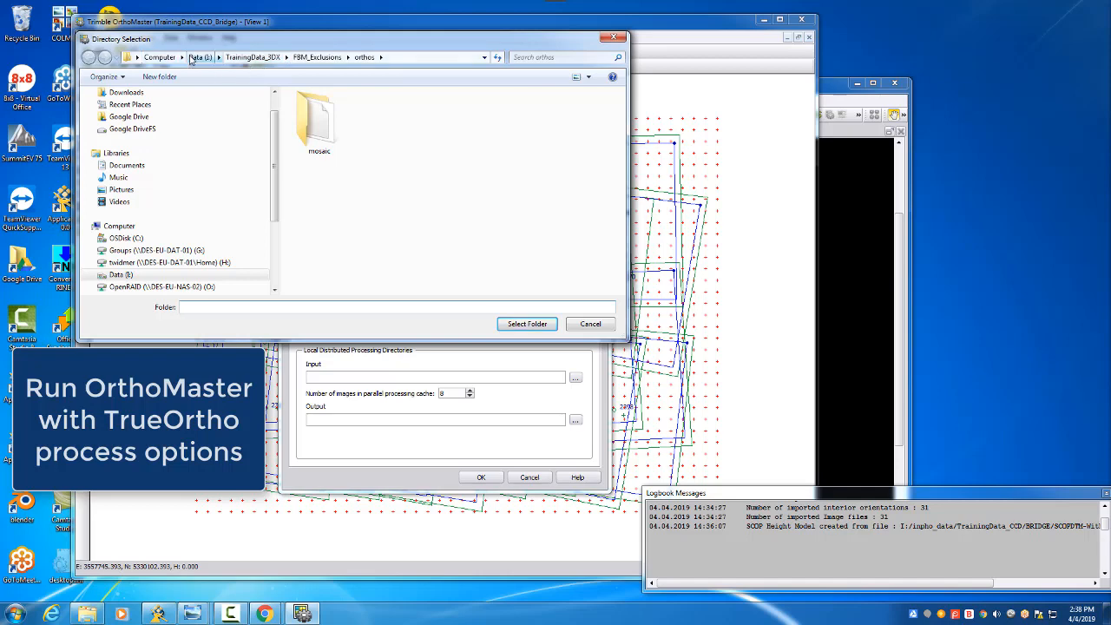
{"action": "left_click", "coordinate": [198, 58]}
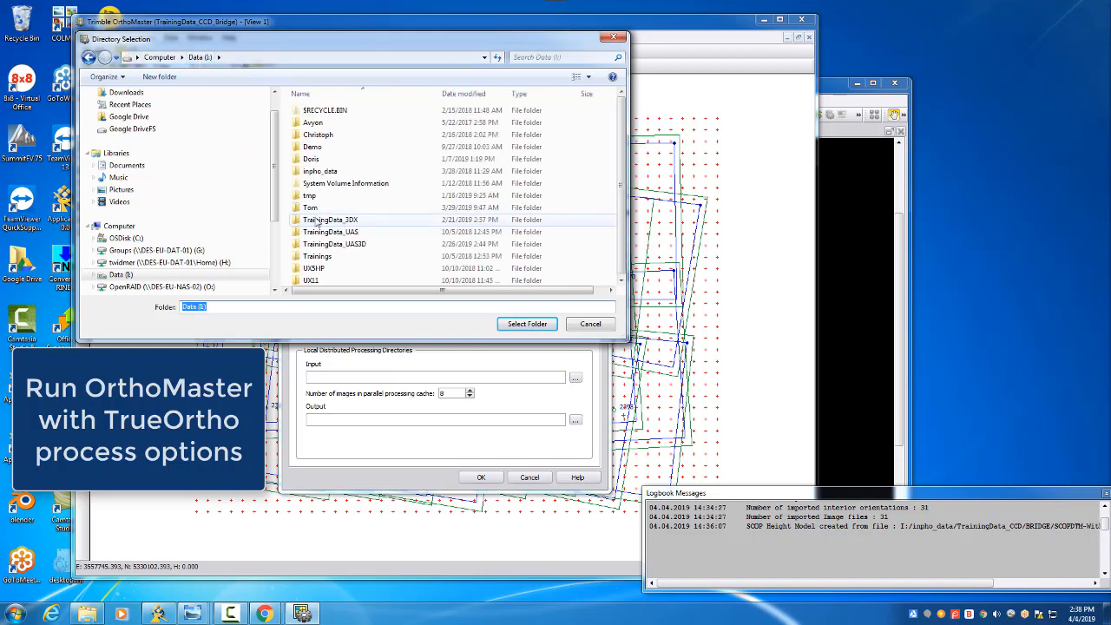
{"action": "double_click", "coordinate": [330, 172]}
{"action": "scroll", "coordinate": [349, 251], "scroll_direction": "down", "scroll_amount": 10}
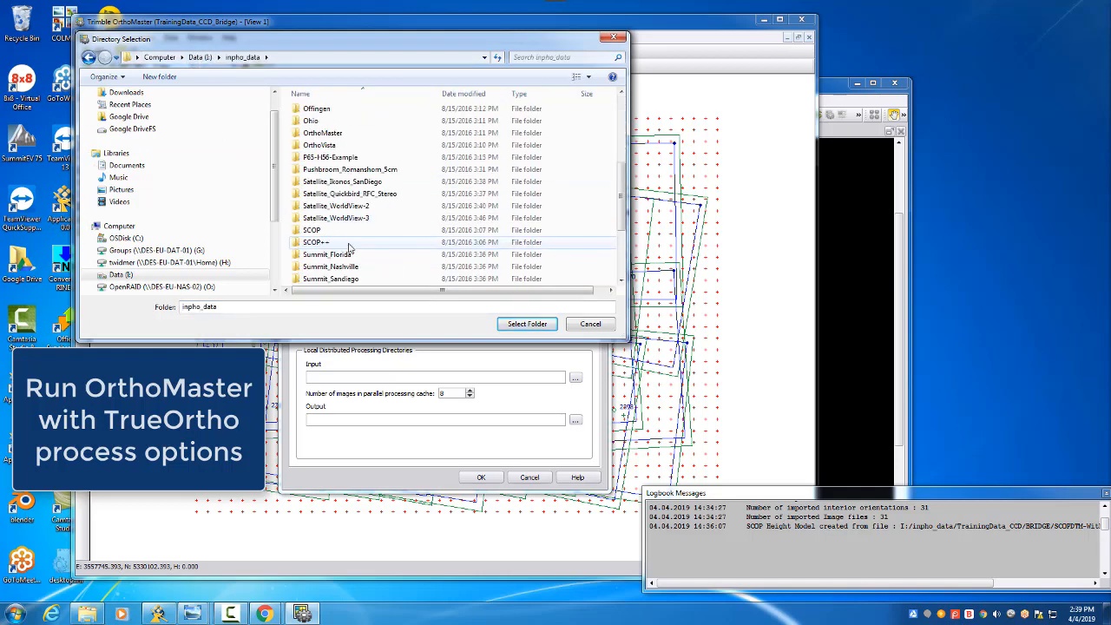
{"action": "double_click", "coordinate": [352, 183]}
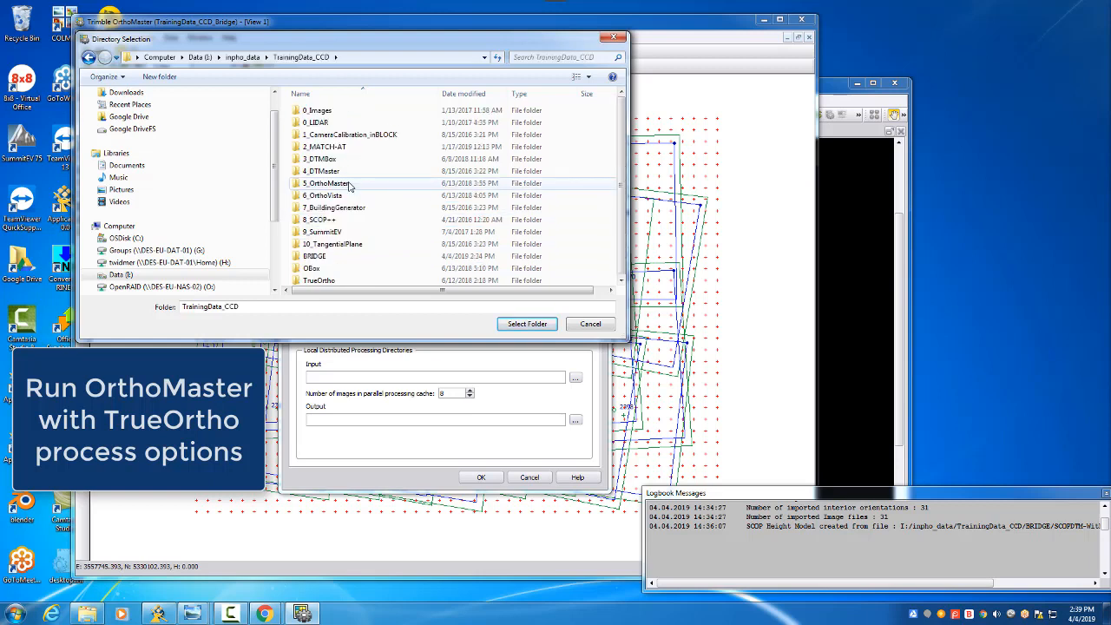
{"action": "double_click", "coordinate": [330, 256]}
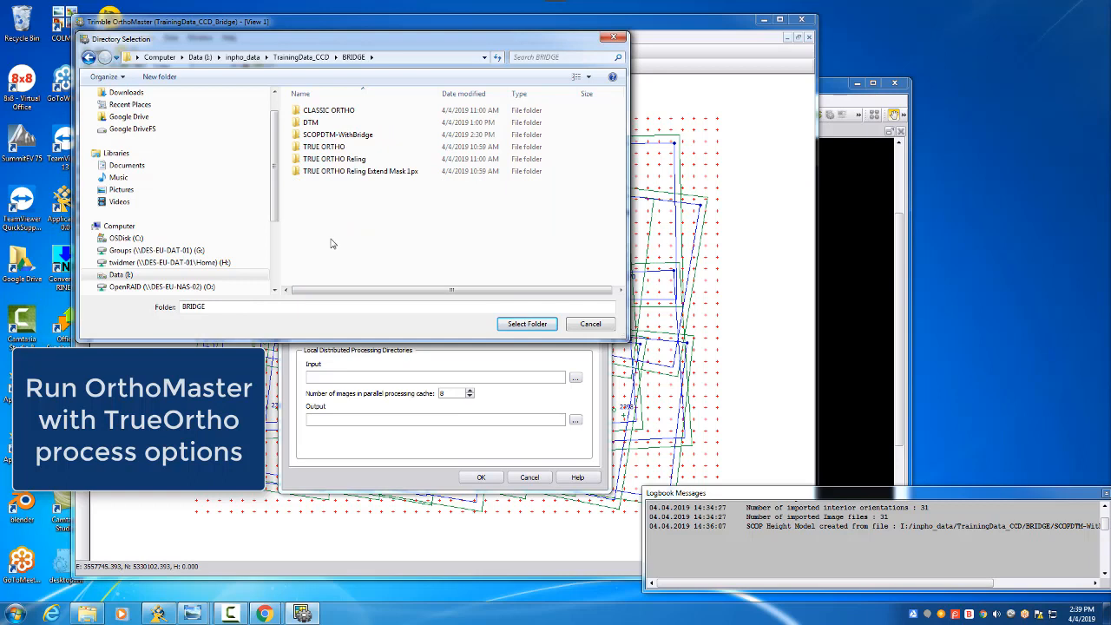
{"action": "left_click", "coordinate": [159, 77]}
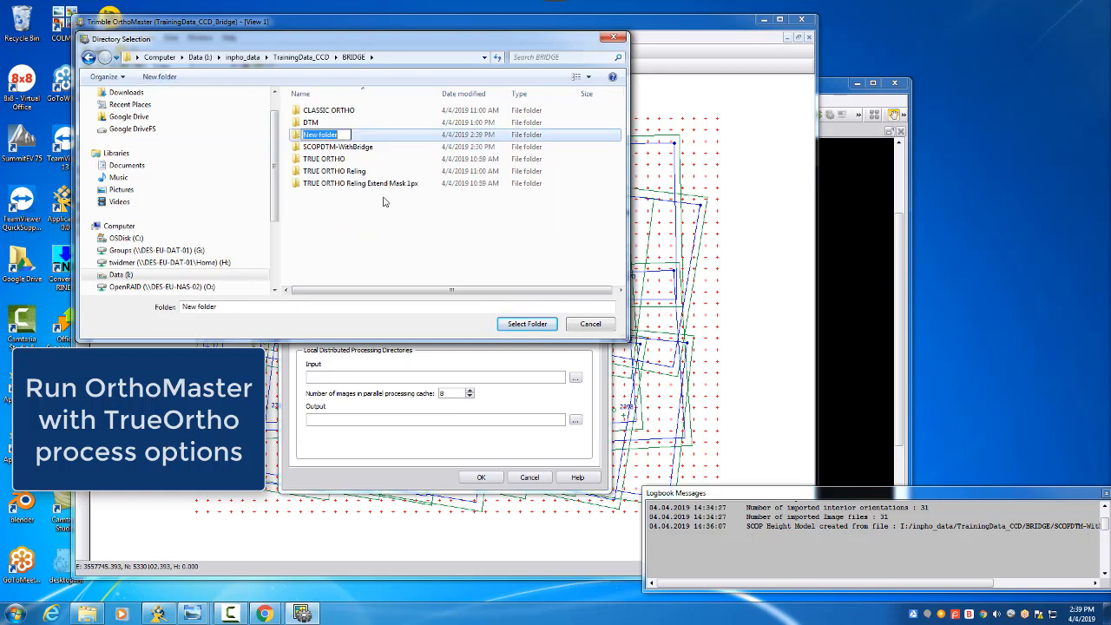
{"action": "type", "text": "BRIDGE"}
{"action": "key", "text": "Return"}
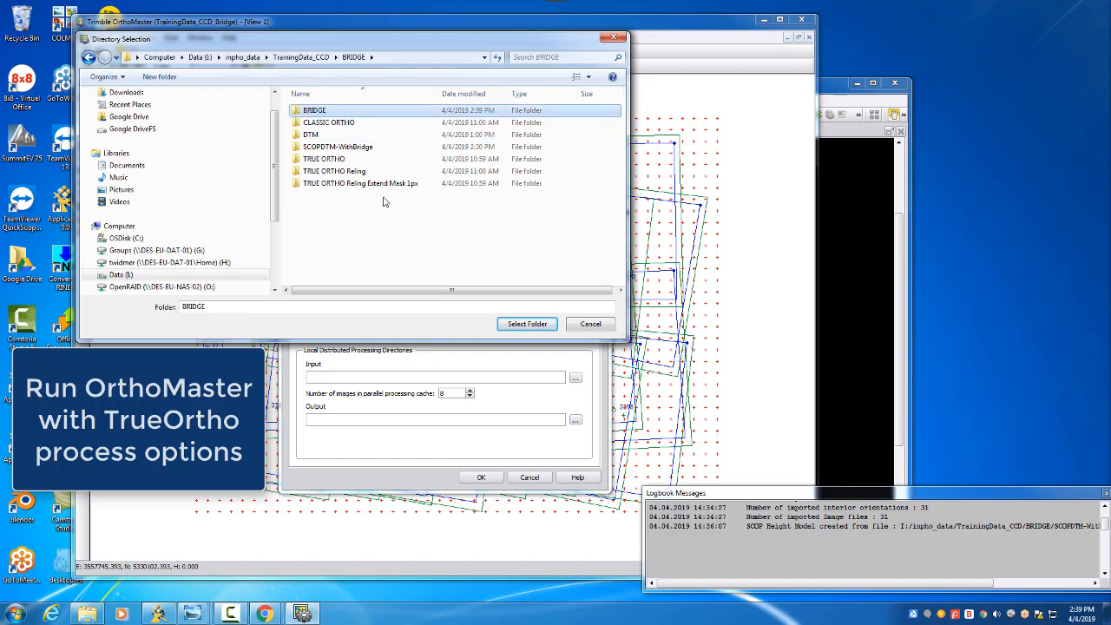
{"action": "left_click", "coordinate": [526, 324]}
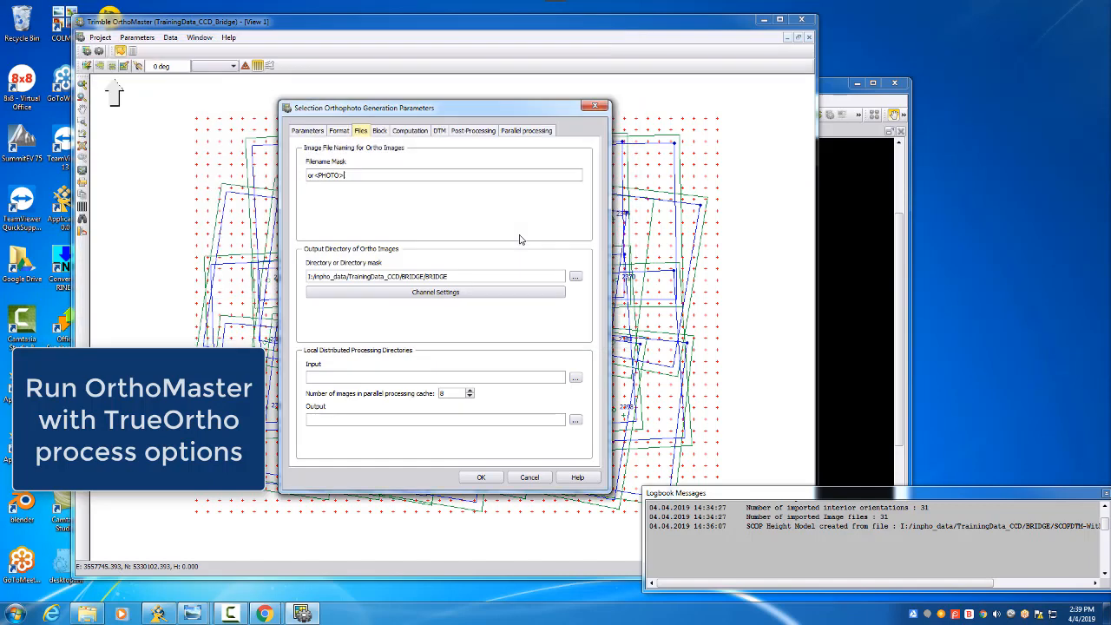
- Enable the true orthophoto visibility check for individual pixels with High Accuracy, and turn on enlarging occluded areas by 1 pixel
{"action": "left_click", "coordinate": [380, 131]}
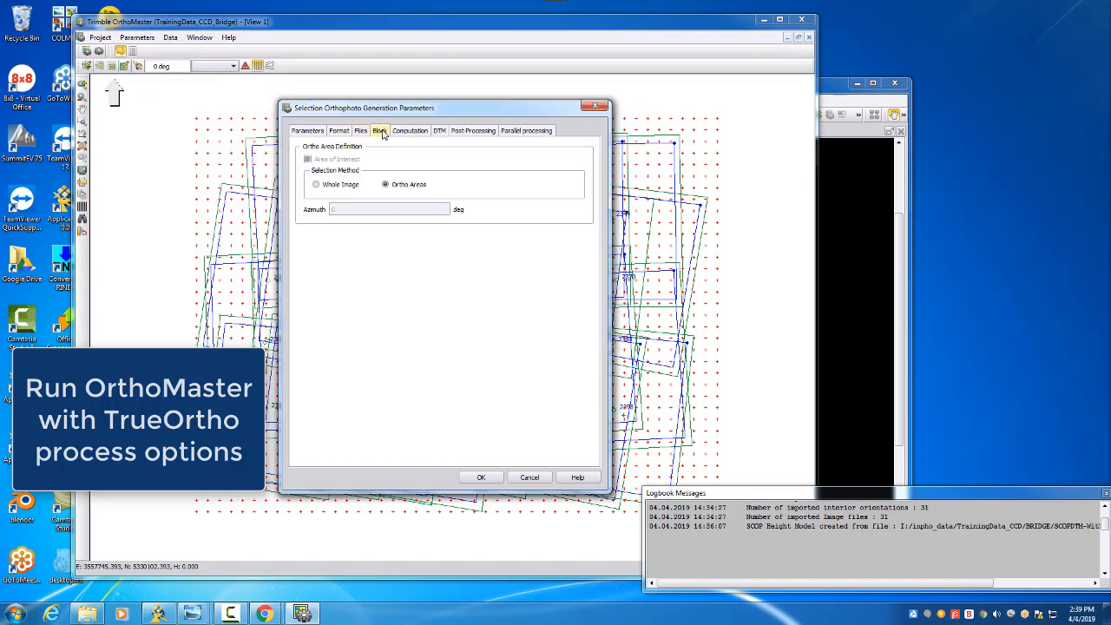
{"action": "left_click", "coordinate": [408, 132]}
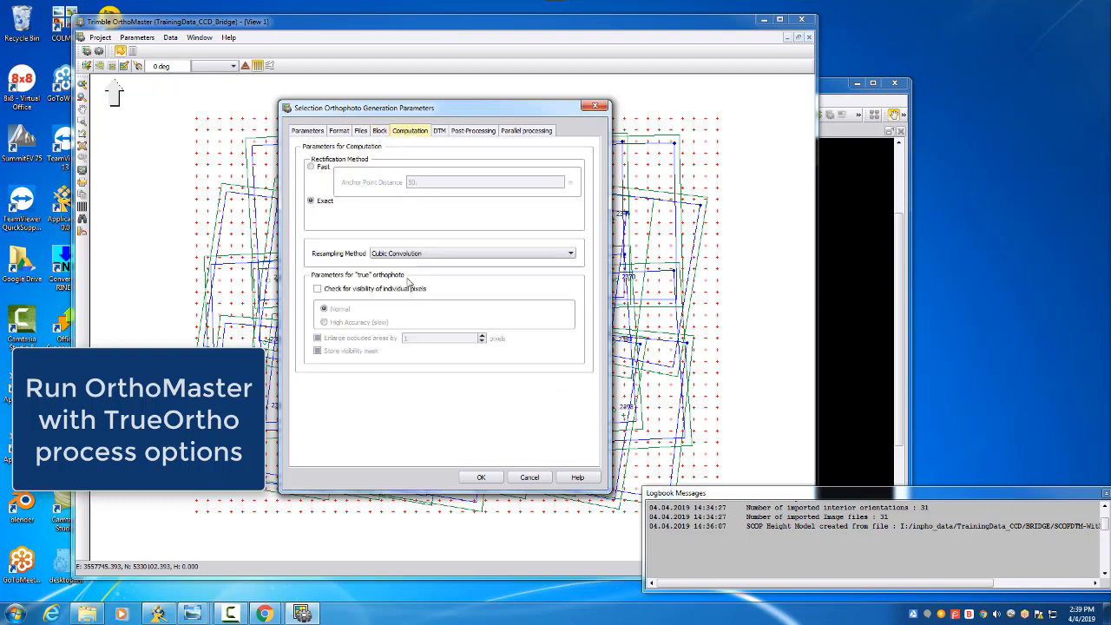
{"action": "left_click", "coordinate": [342, 290]}
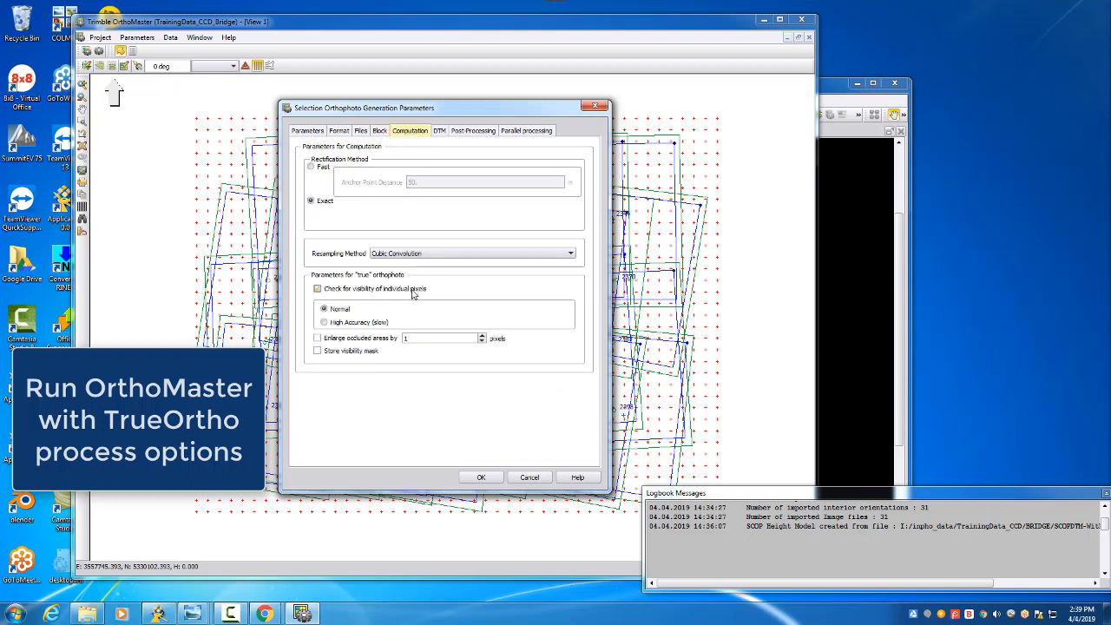
{"action": "left_click", "coordinate": [374, 323]}
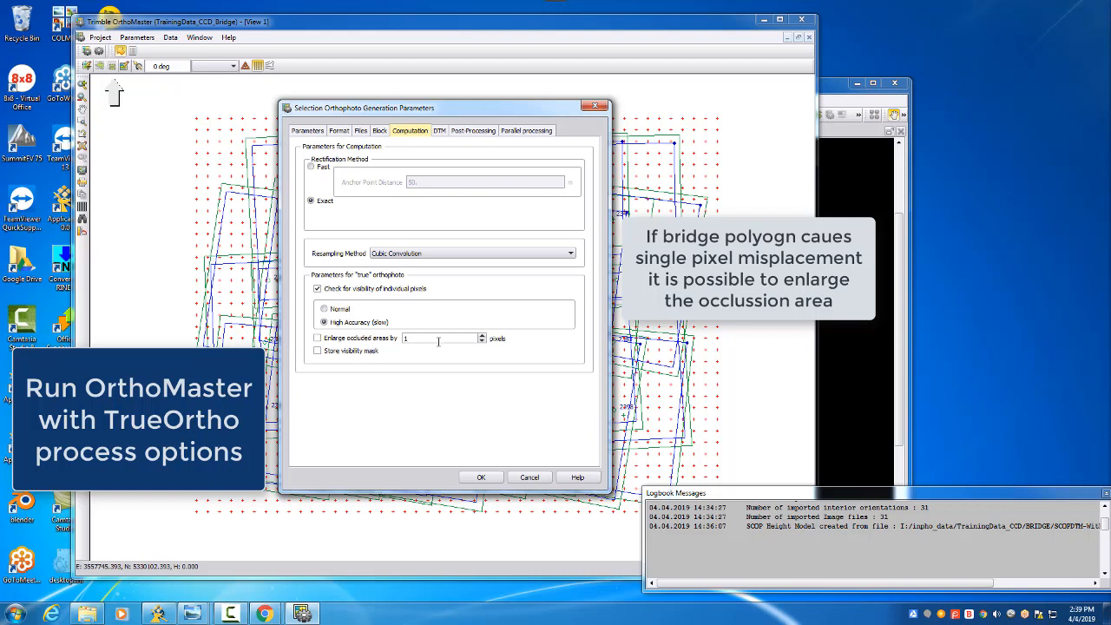
{"action": "left_click", "coordinate": [317, 339]}
- Switch to Windows Photo Viewer and compare two open versions of or2369.tif along the bridge's occluded edge
{"action": "left_click", "coordinate": [194, 615]}
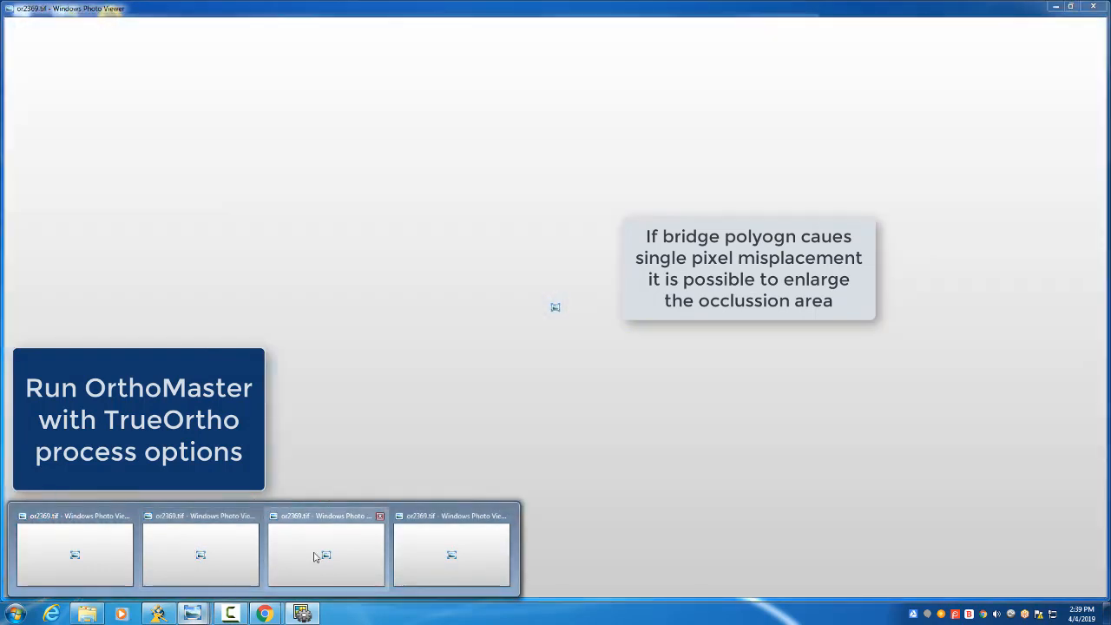
{"action": "left_click", "coordinate": [319, 551]}
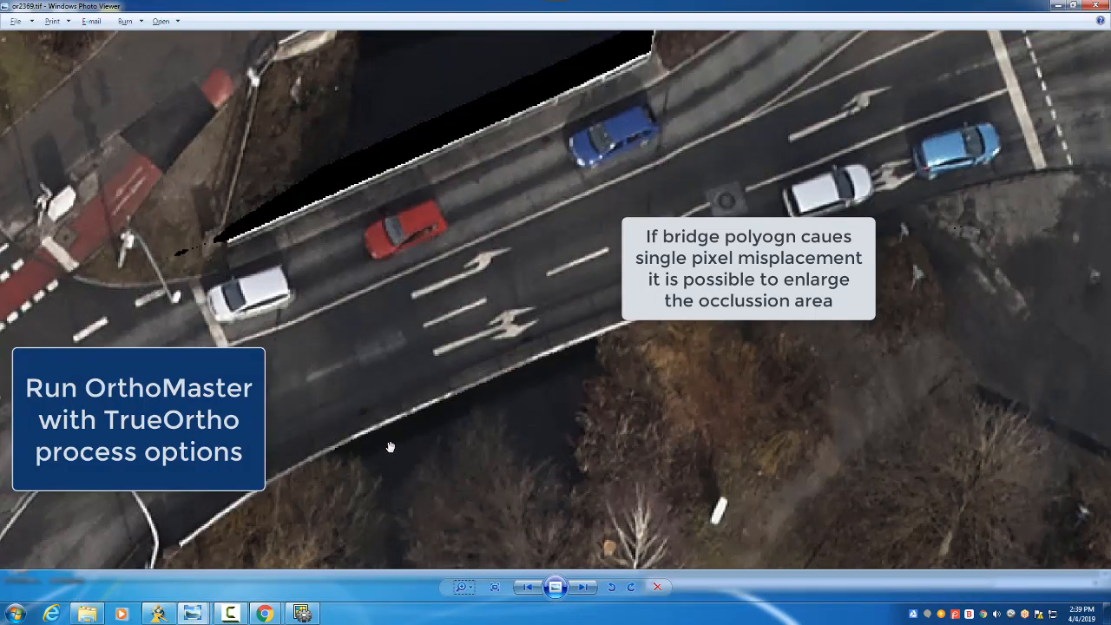
{"action": "mouse_move", "coordinate": [193, 614]}
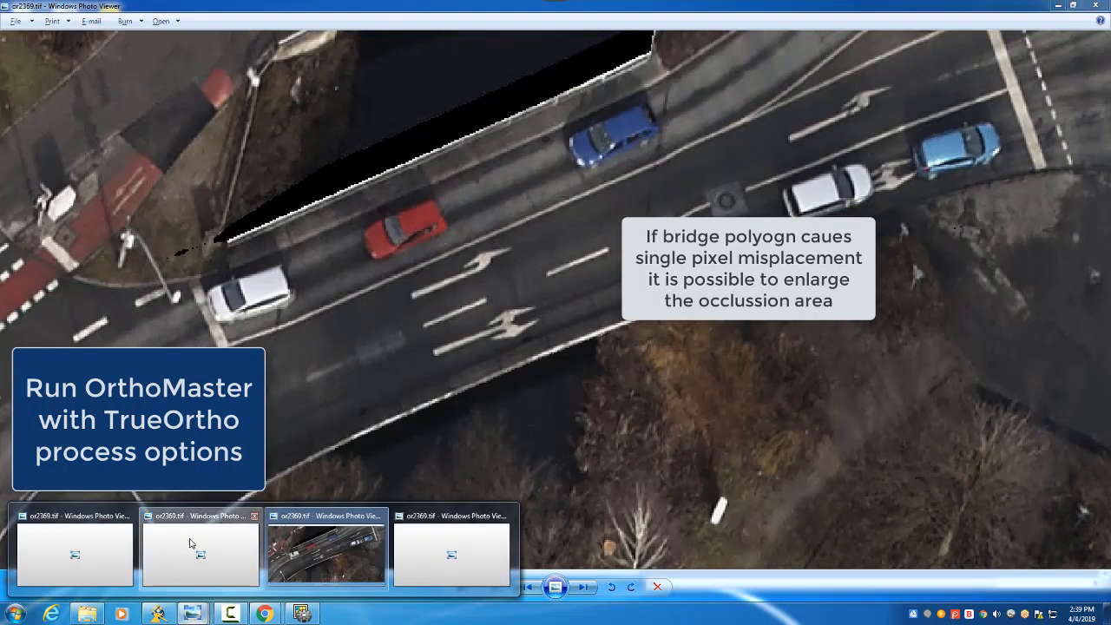
{"action": "left_click", "coordinate": [190, 543]}
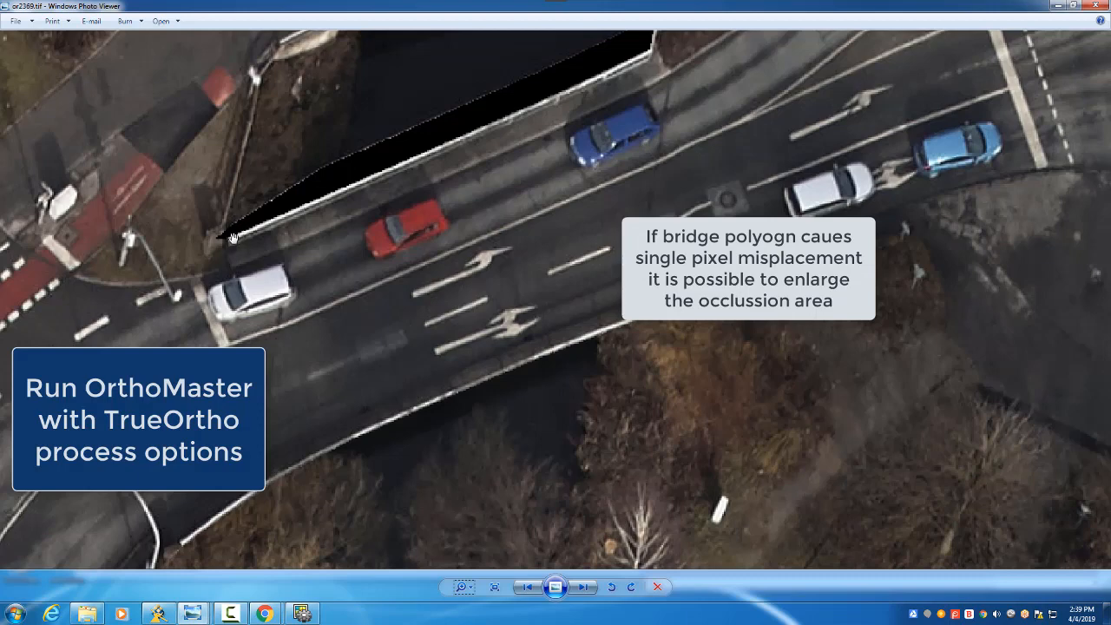